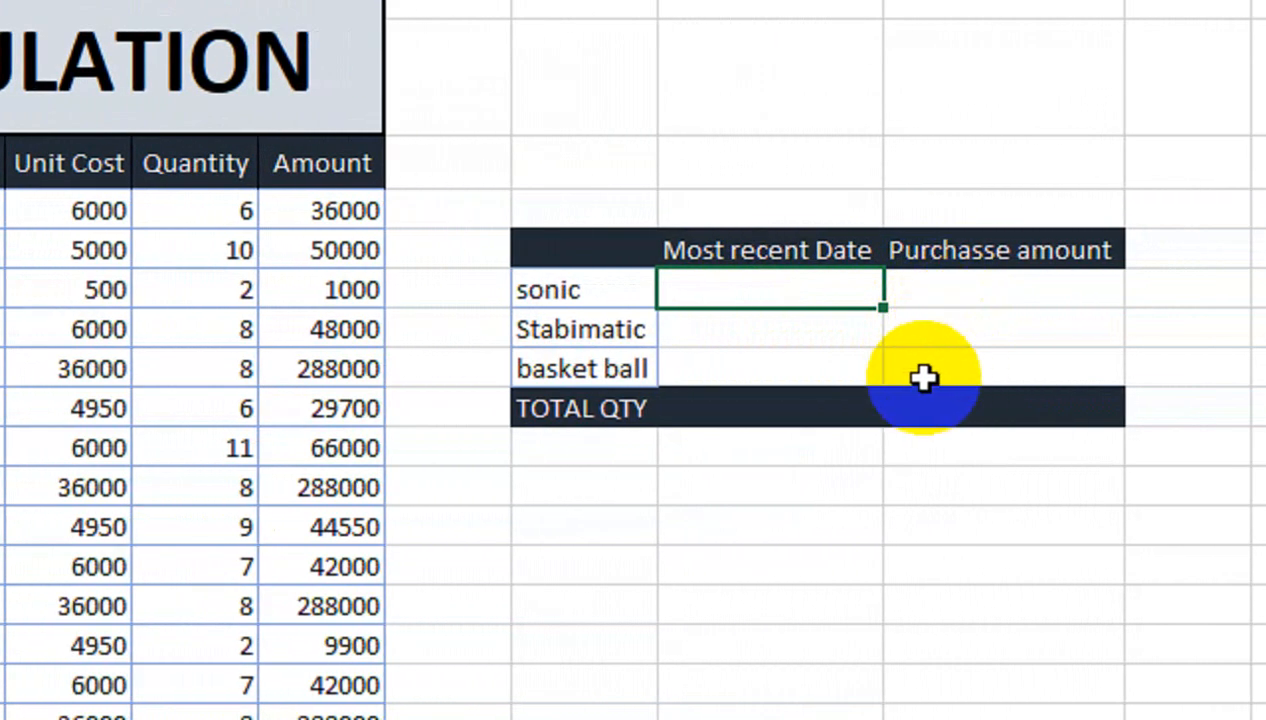
pyautogui.moveTo(305, 208); pyautogui.dragTo(310, 404)
pyautogui.click(317, 337)
pyautogui.moveTo(290, 449); pyautogui.dragTo(290, 527)
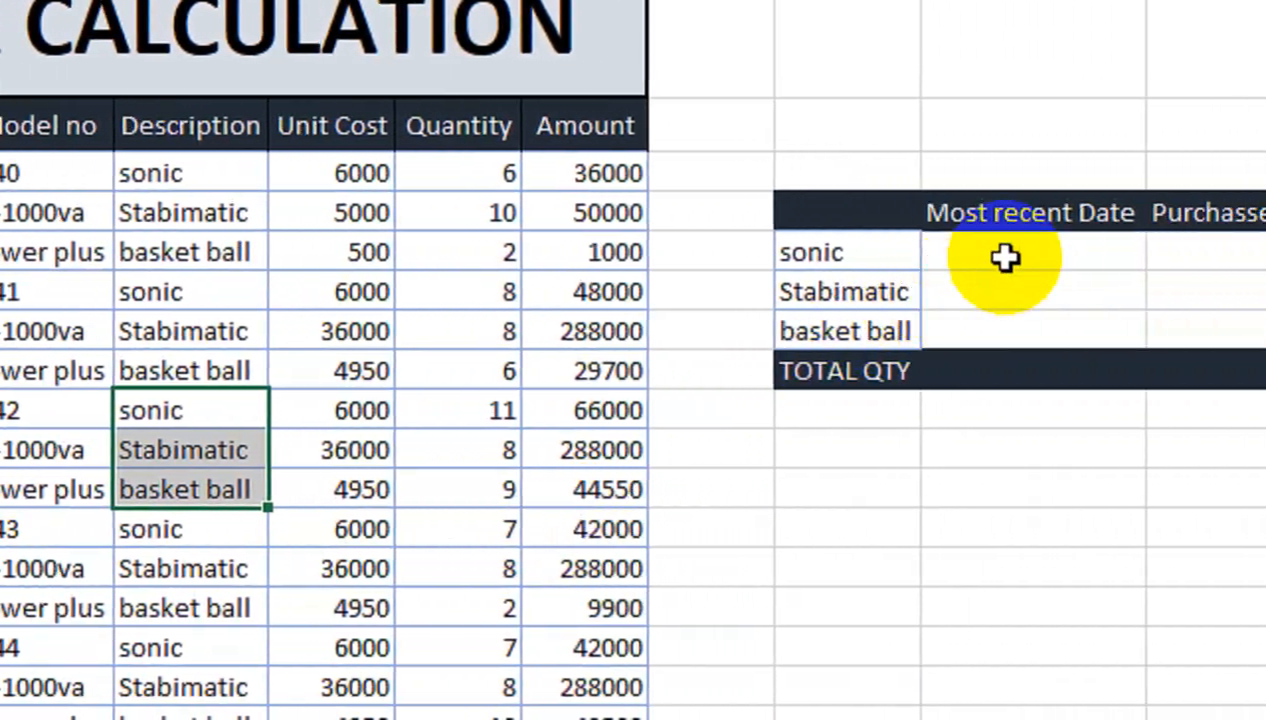
# Step: Begin a formula for sonic's most recent date in J6 with INDEX nested inside MAX
pyautogui.click(949, 255)
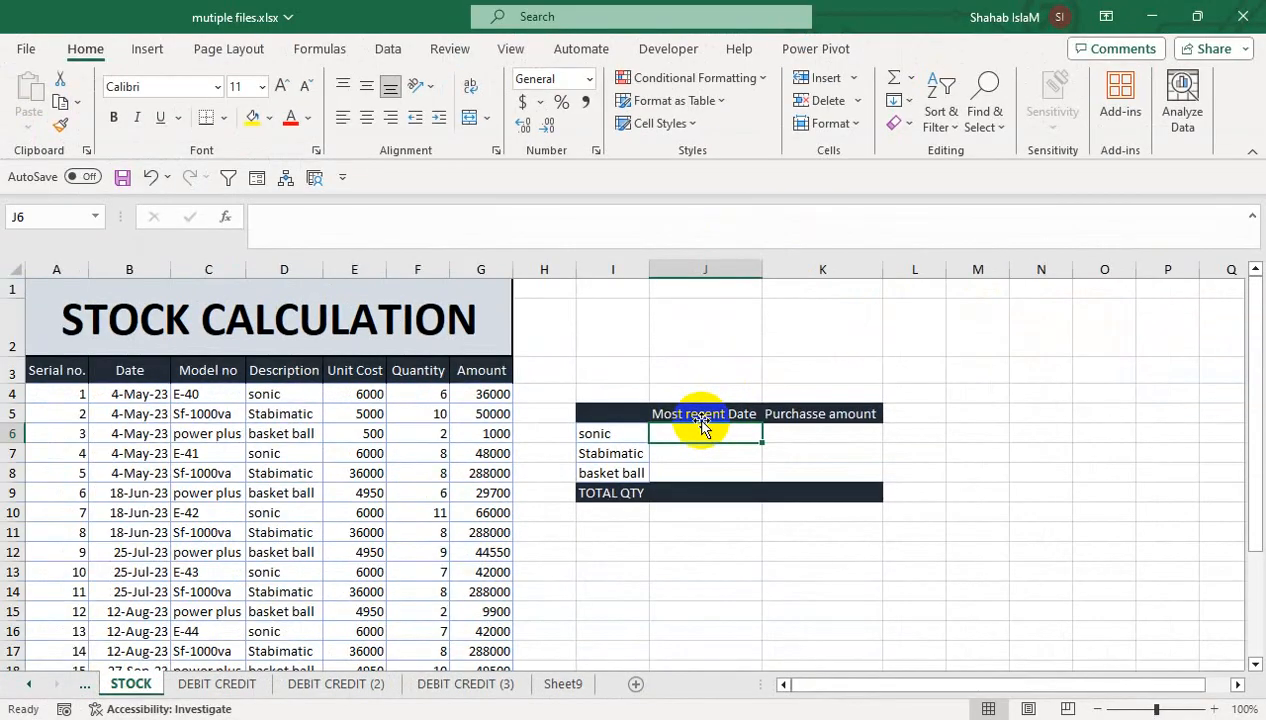
pyautogui.write('=')
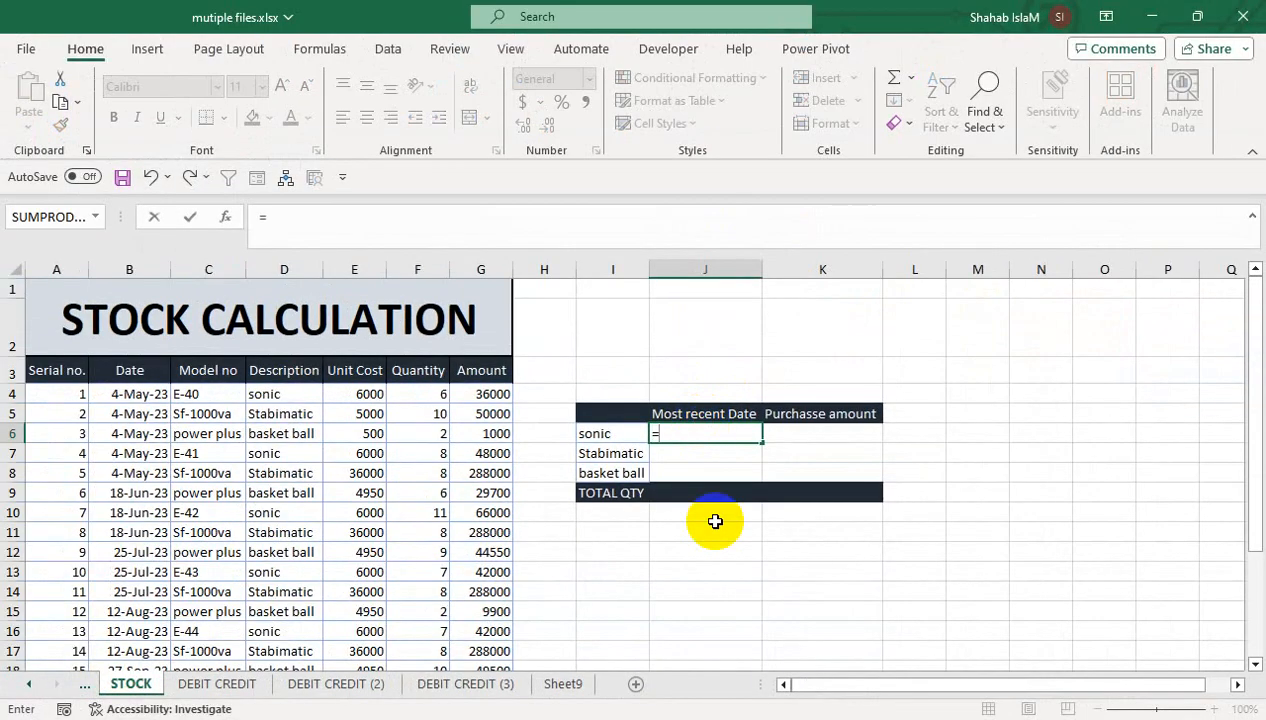
pyautogui.write('ma')
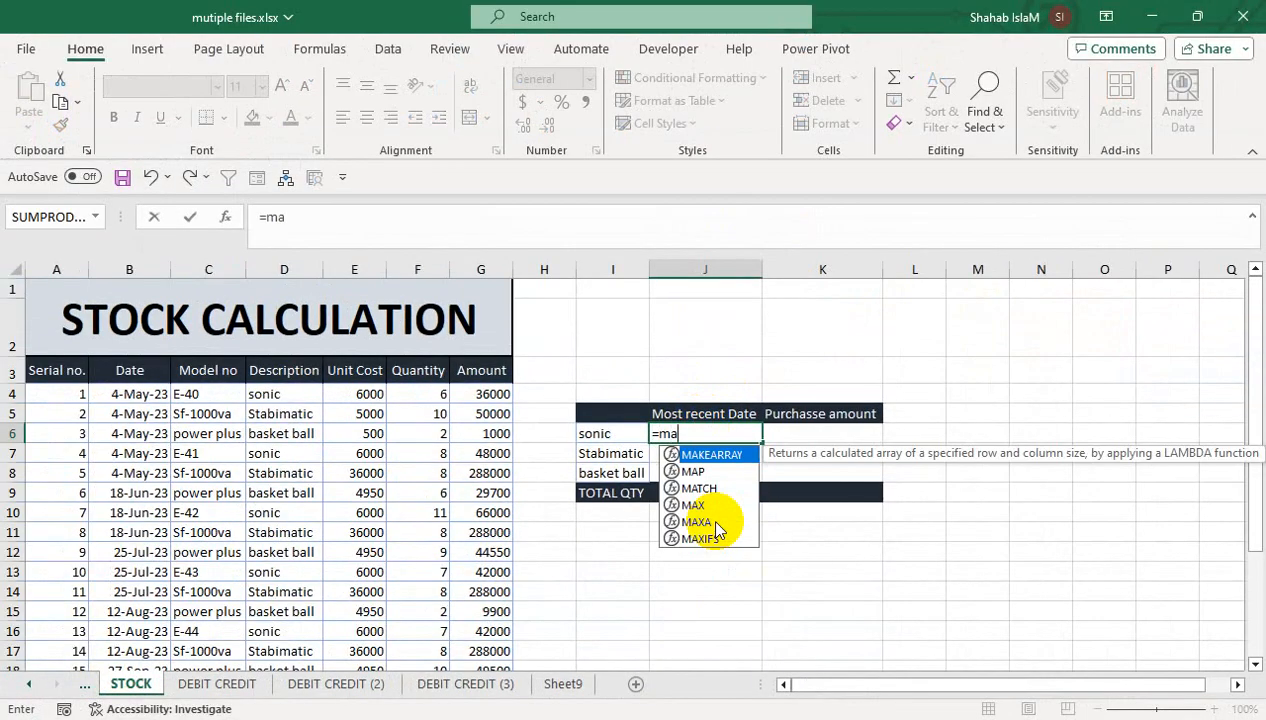
pyautogui.press('Down')
pyautogui.press('Down')
pyautogui.press('Down')
pyautogui.press('Tab')
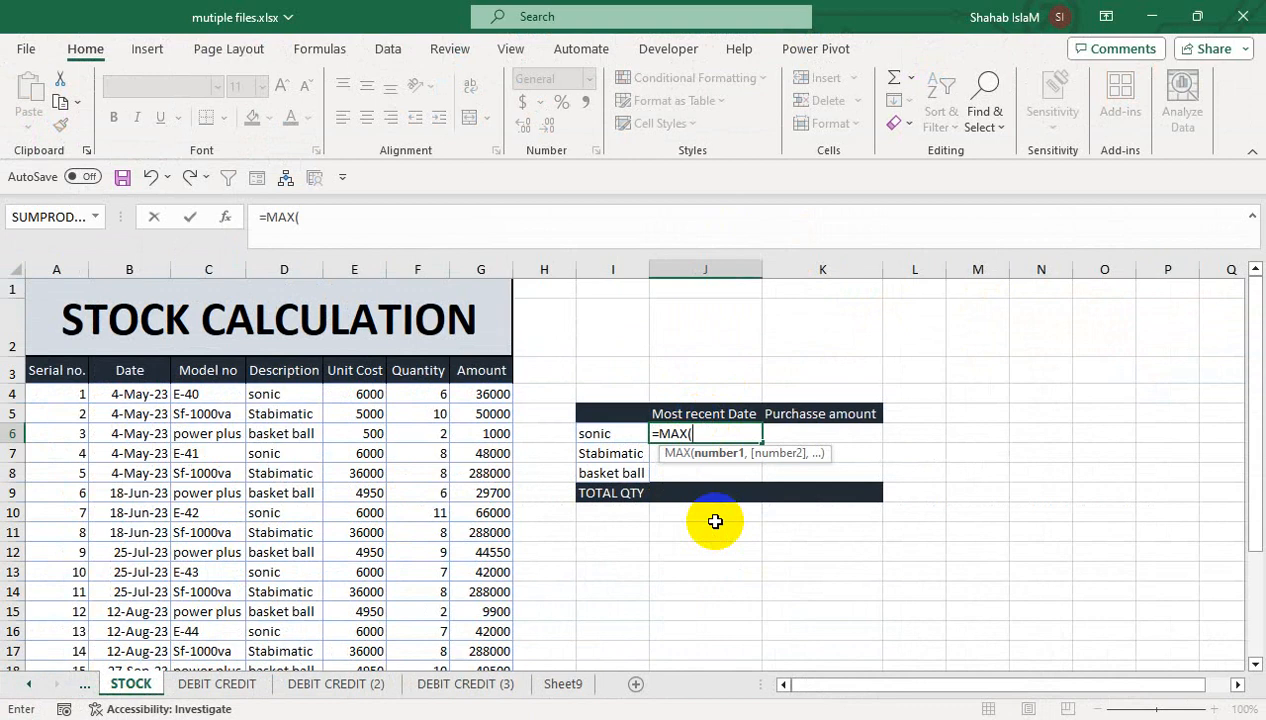
pyautogui.write('ind')
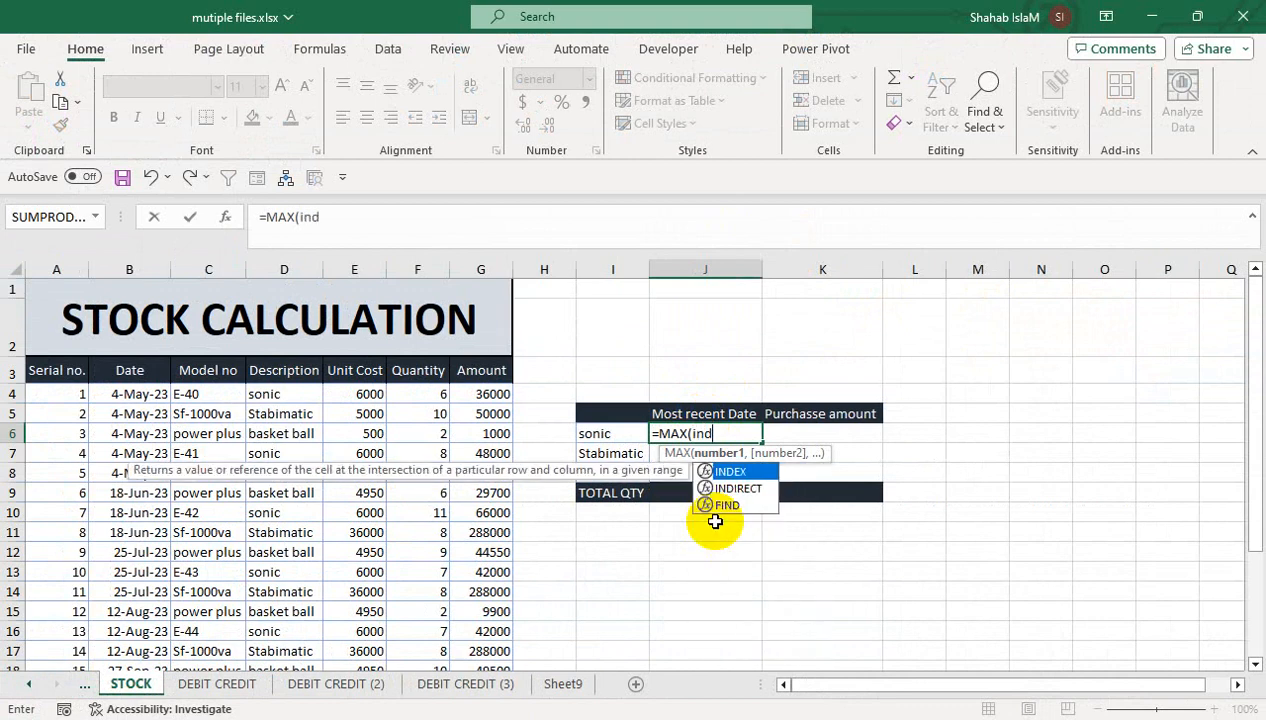
pyautogui.press('Tab')
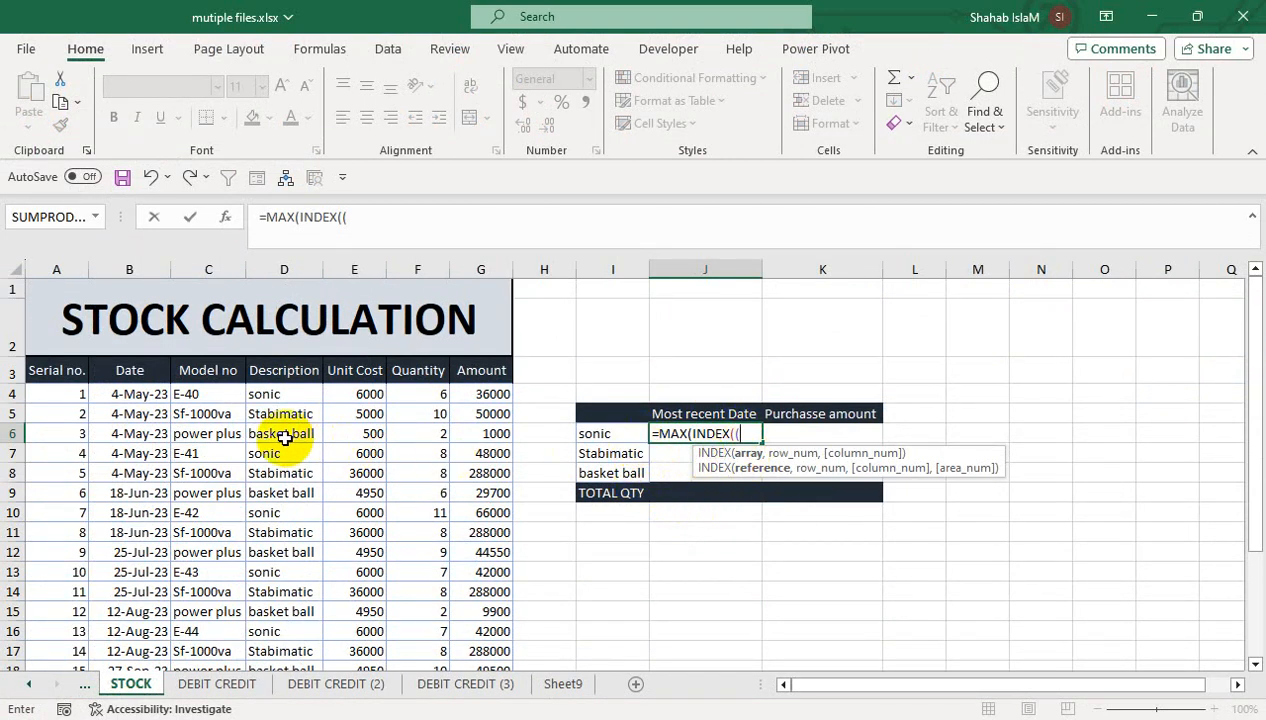
# Step: Add the INDEX array condition that compares I6 with the absolute Description range $D$4:$D$24
pyautogui.click(593, 431)
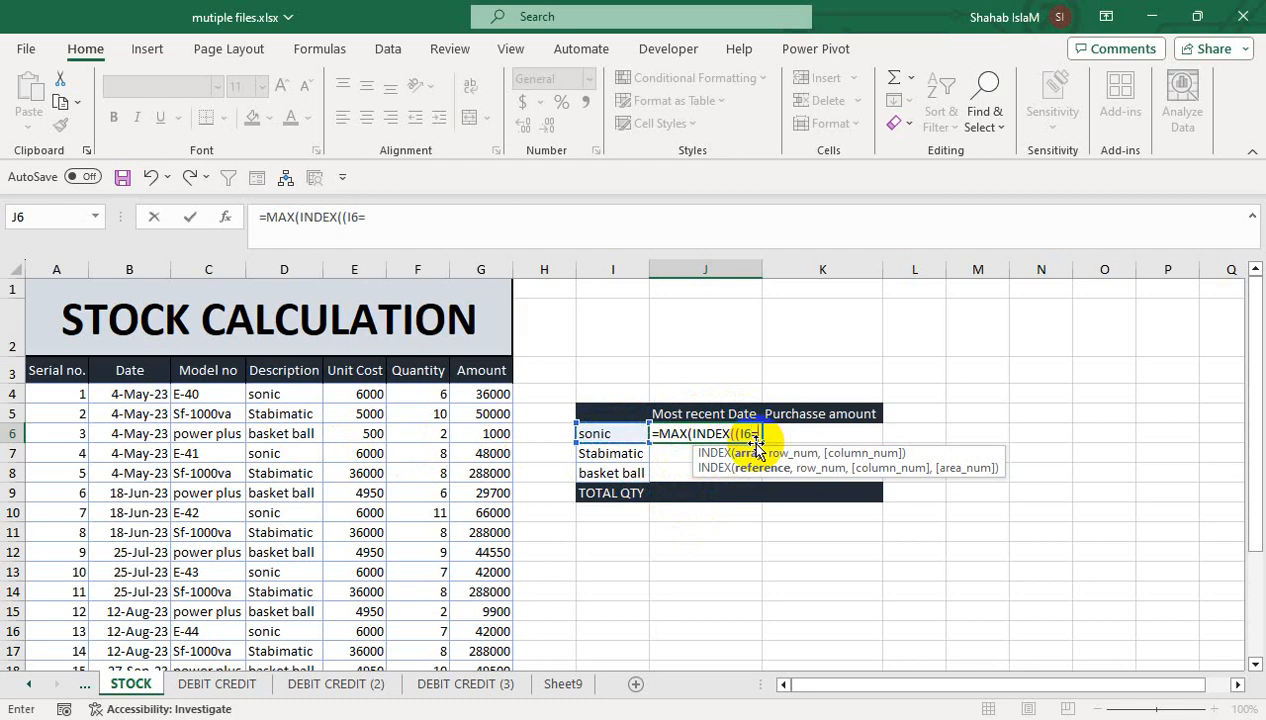
pyautogui.write('=')
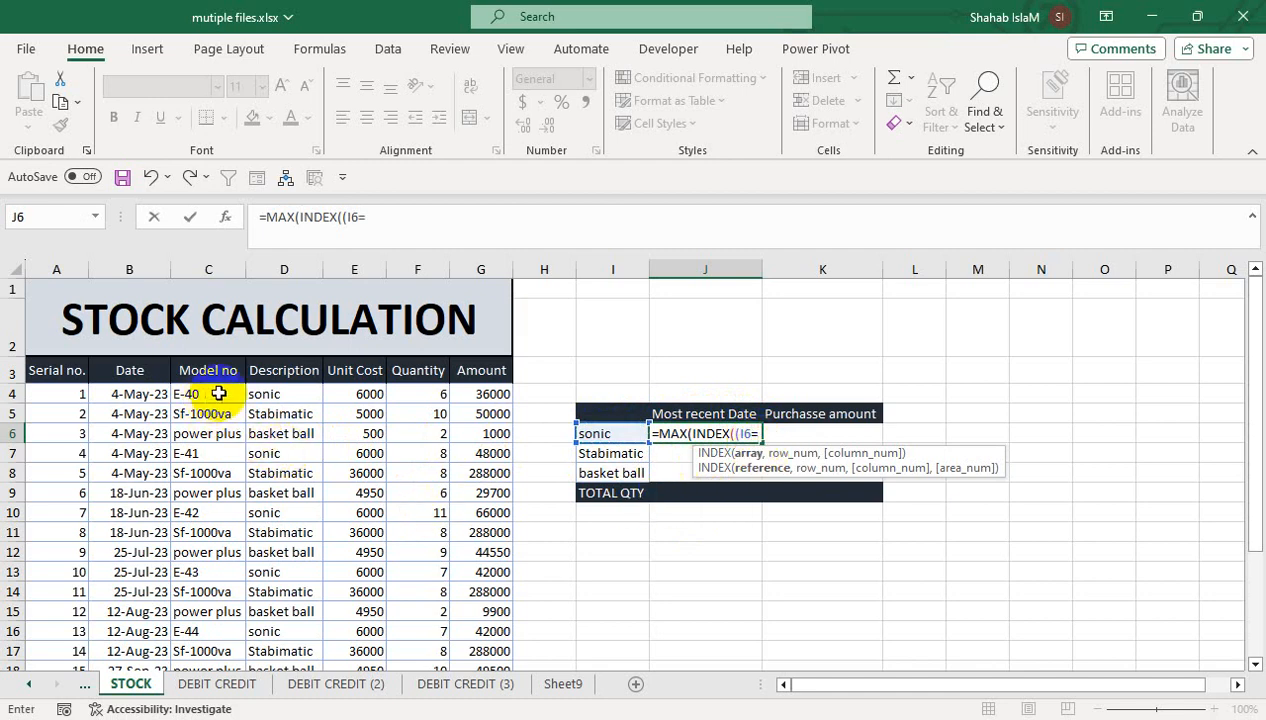
pyautogui.click(271, 394)
pyautogui.hotkey('ctrl', 'shift', 'Down')
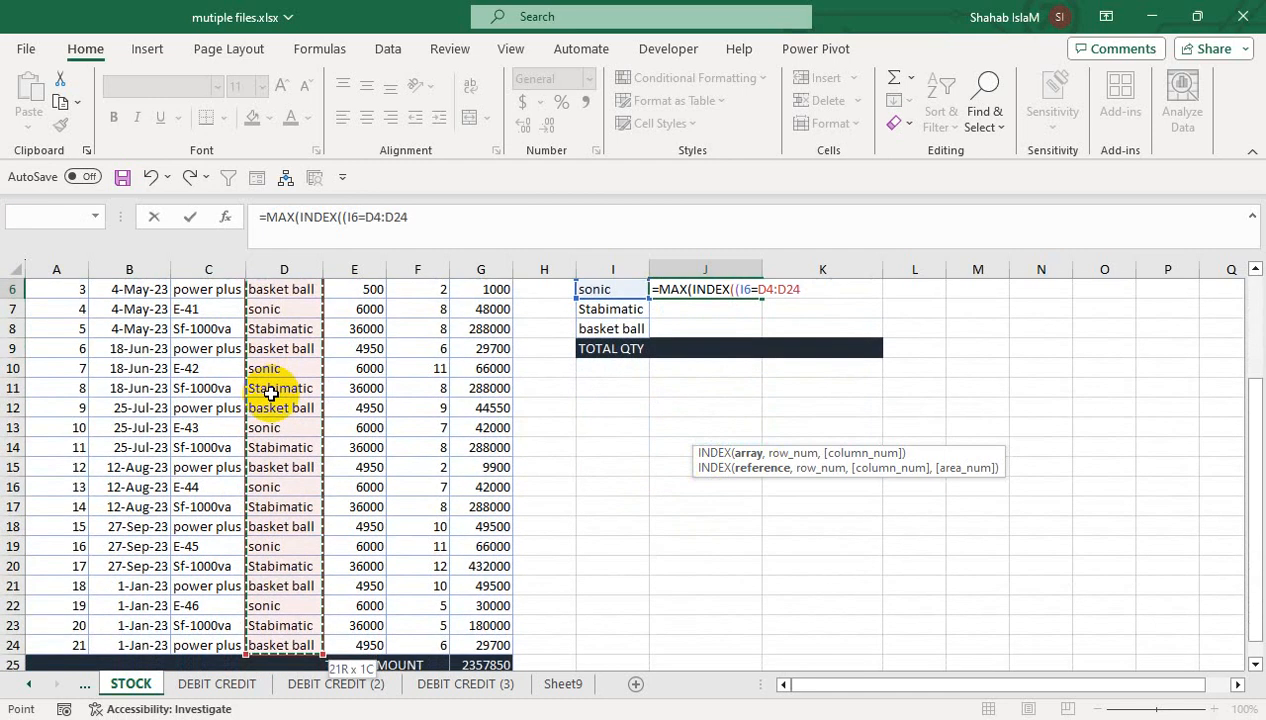
pyautogui.press('F4')
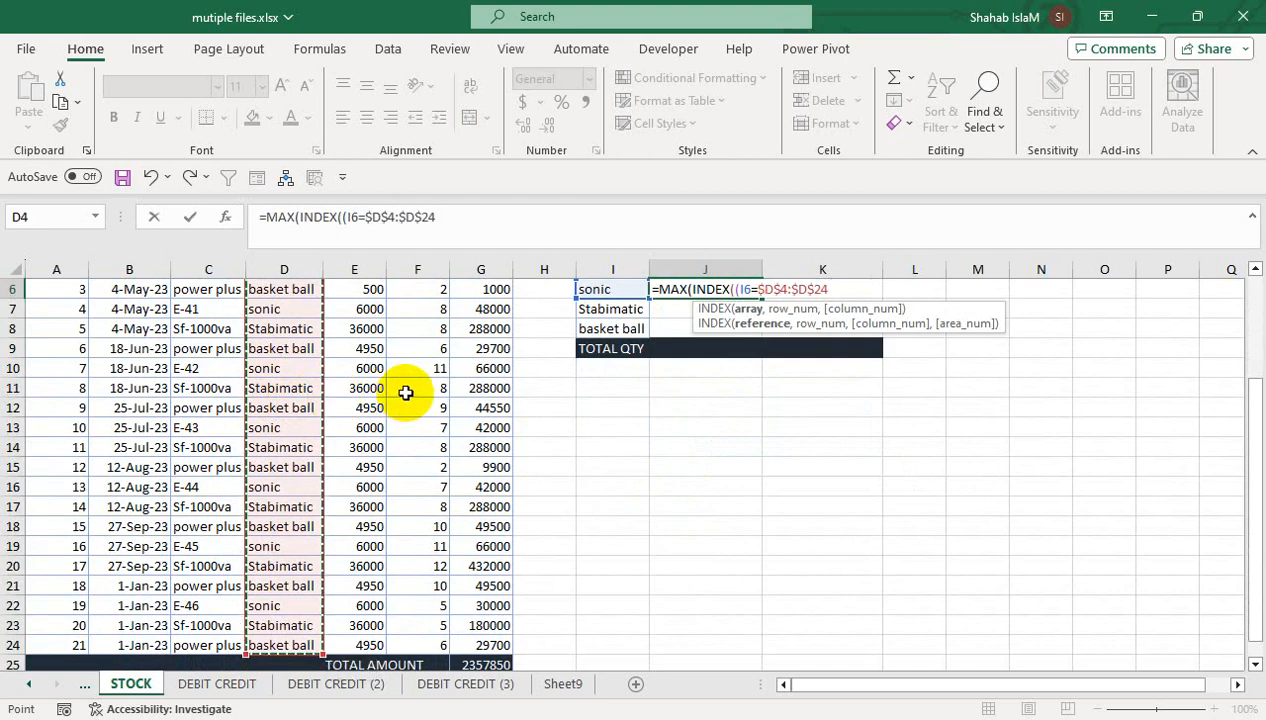
pyautogui.moveTo(1252, 490); pyautogui.dragTo(1255, 331)
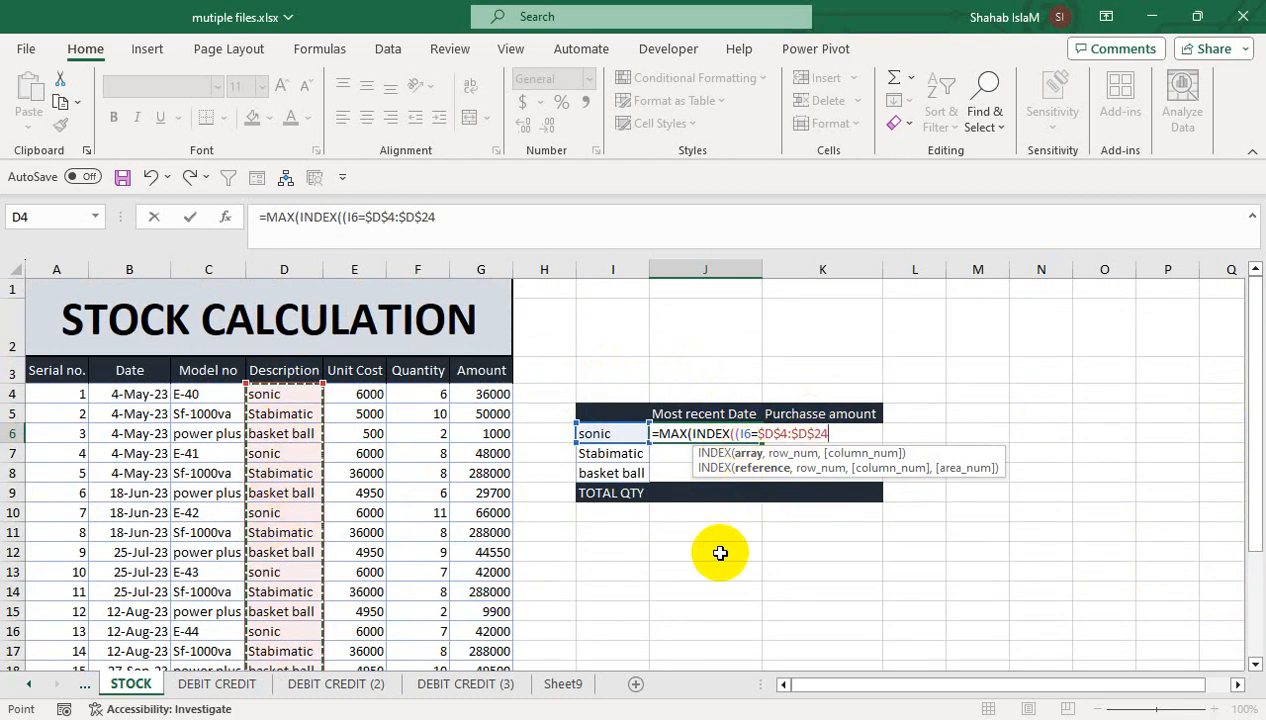
# Step: Multiply the condition by the absolute Date range $B$4:$B$24, leave the row number argument empty, and complete the J6 formula
pyautogui.write(')*')
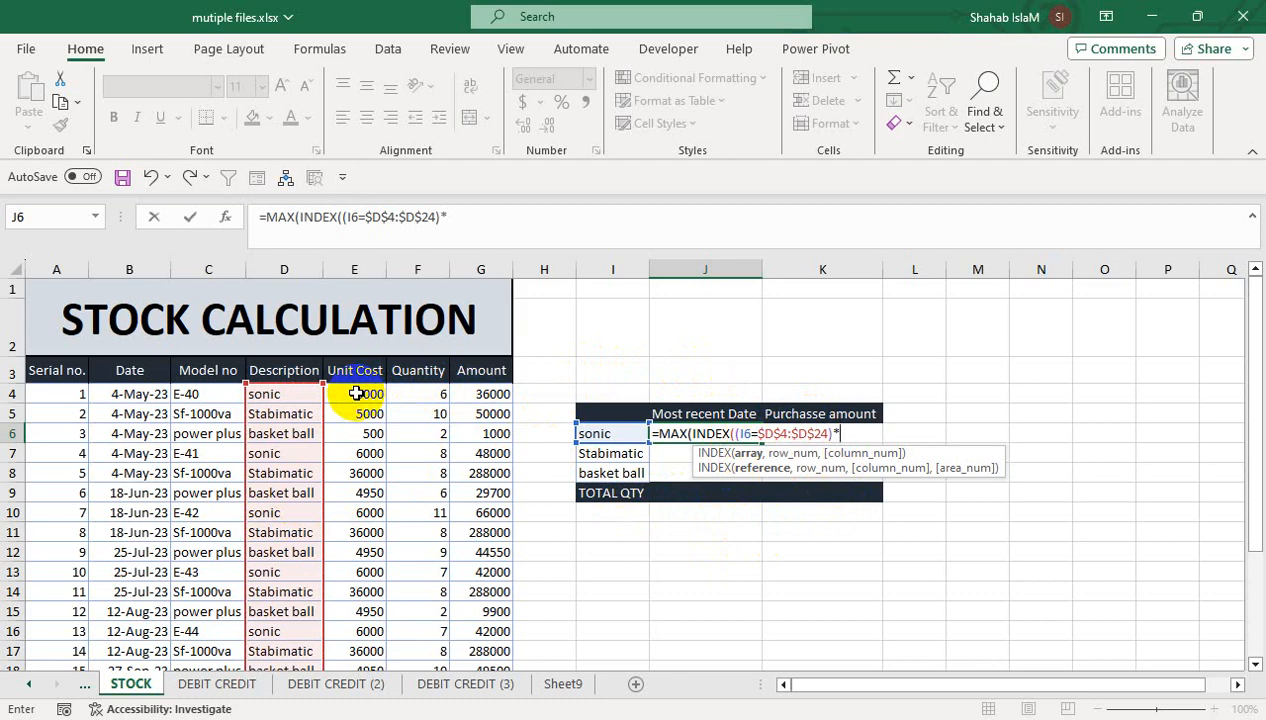
pyautogui.click(155, 392)
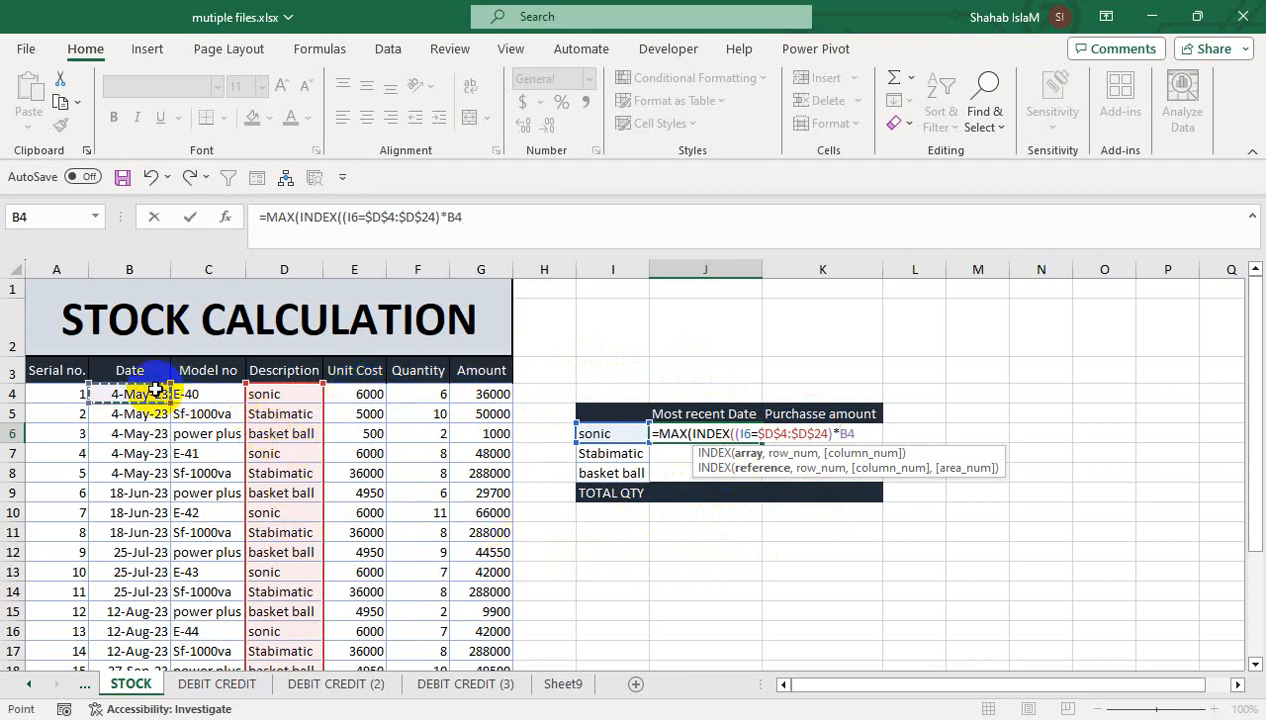
pyautogui.hotkey('ctrl', 'shift', 'Down')
pyautogui.press('F4')
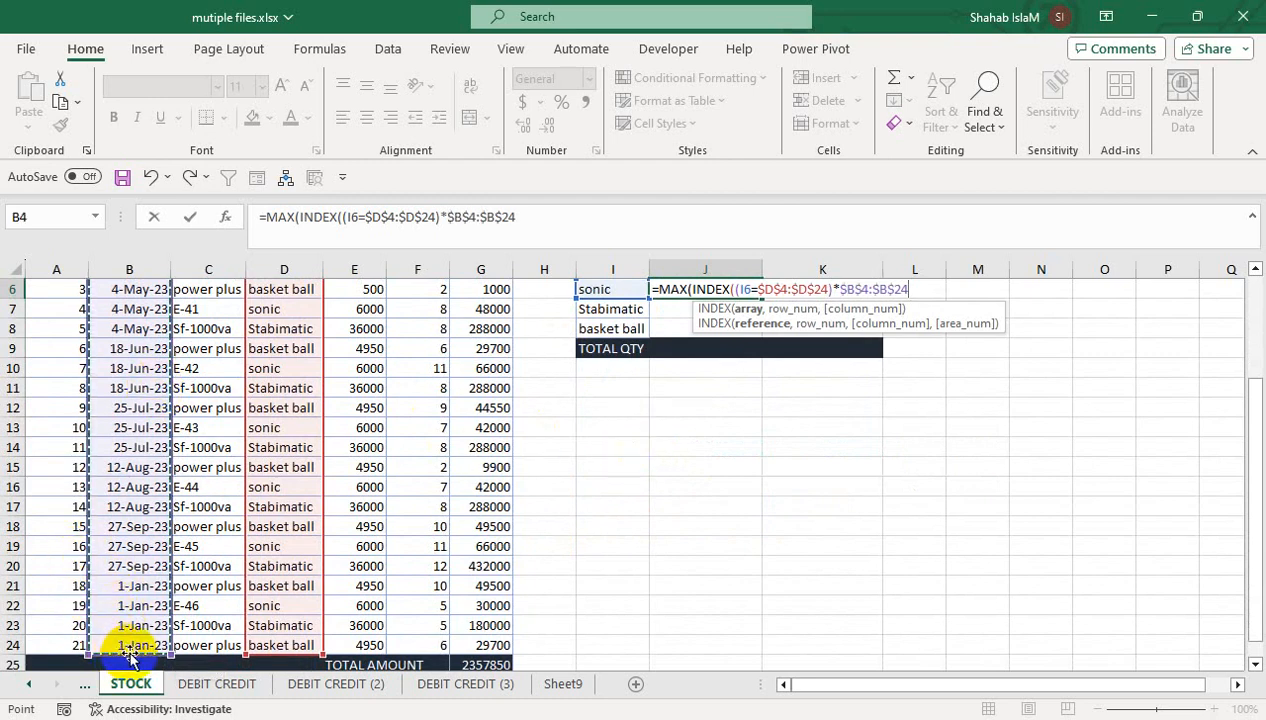
pyautogui.moveTo(1254, 428); pyautogui.dragTo(1255, 300)
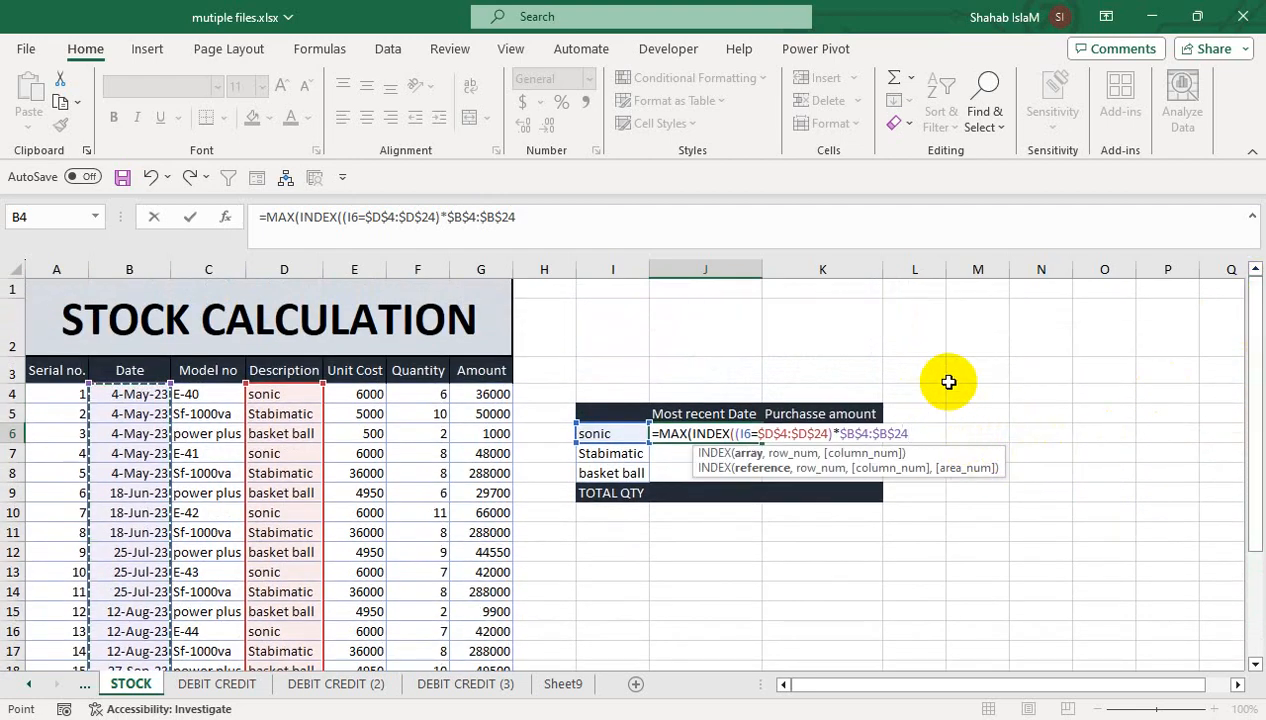
pyautogui.write(',)')
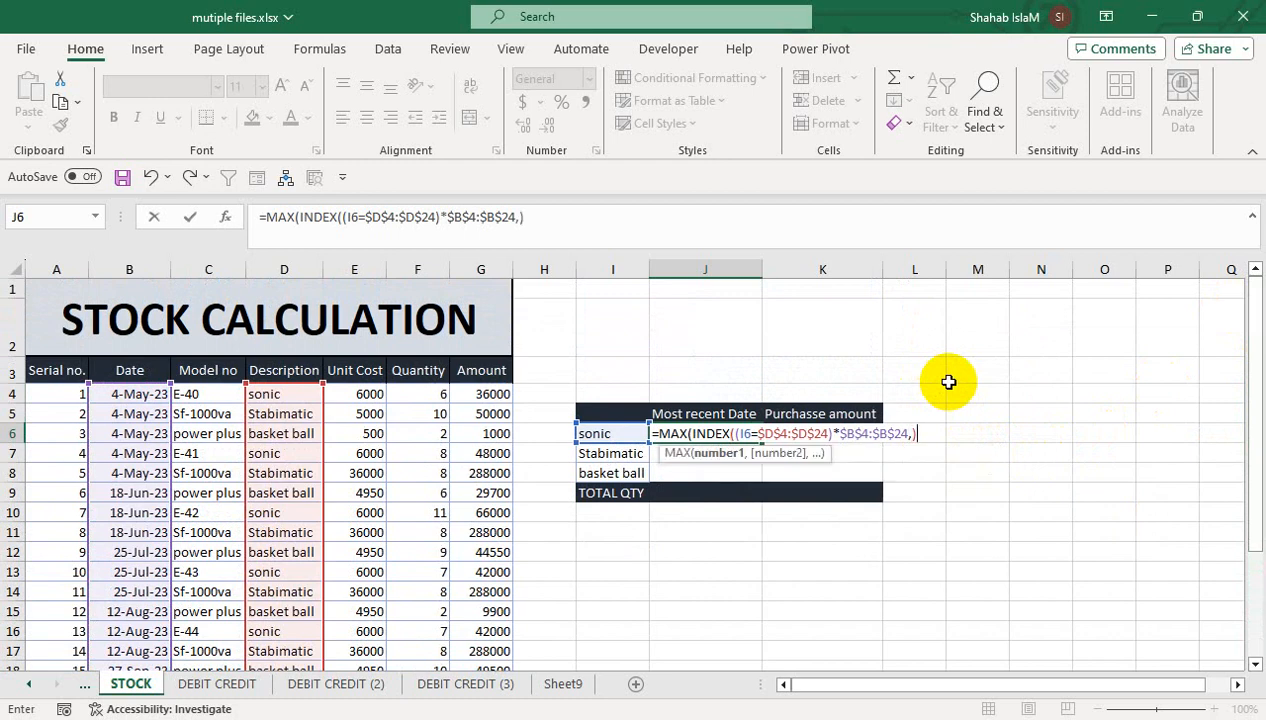
pyautogui.write(')')
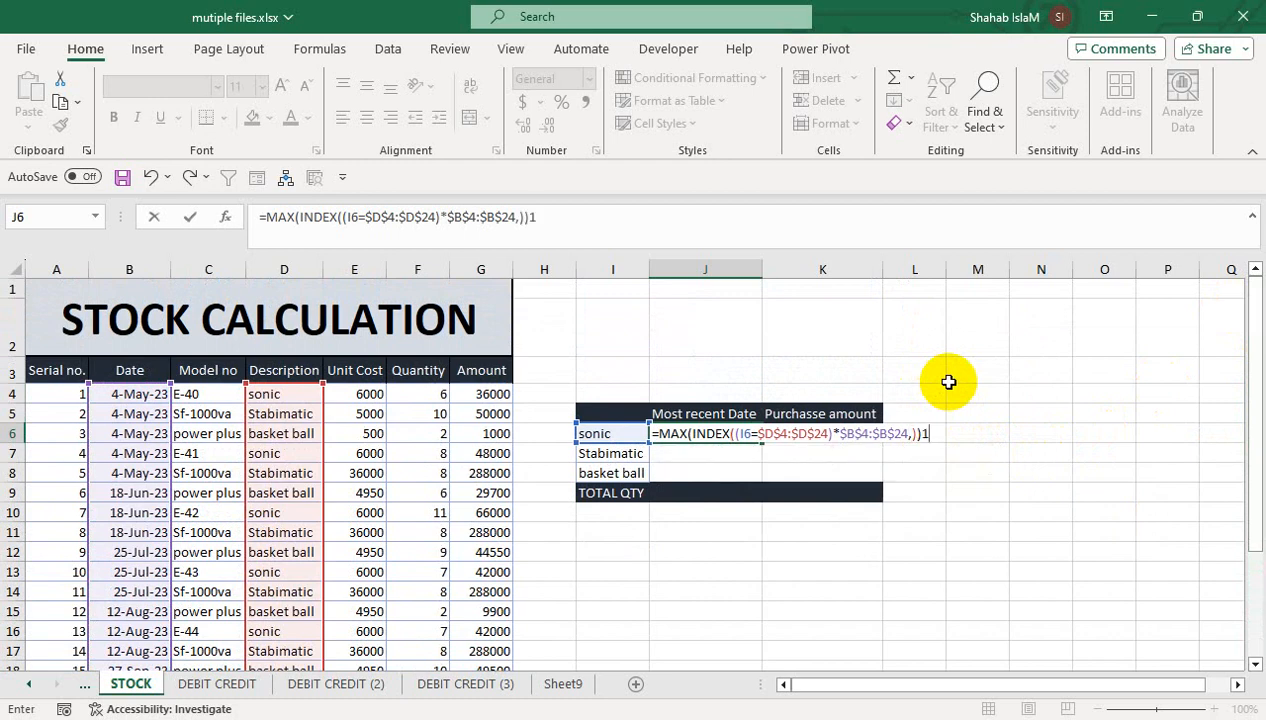
pyautogui.press('Return')
pyautogui.press('Up')
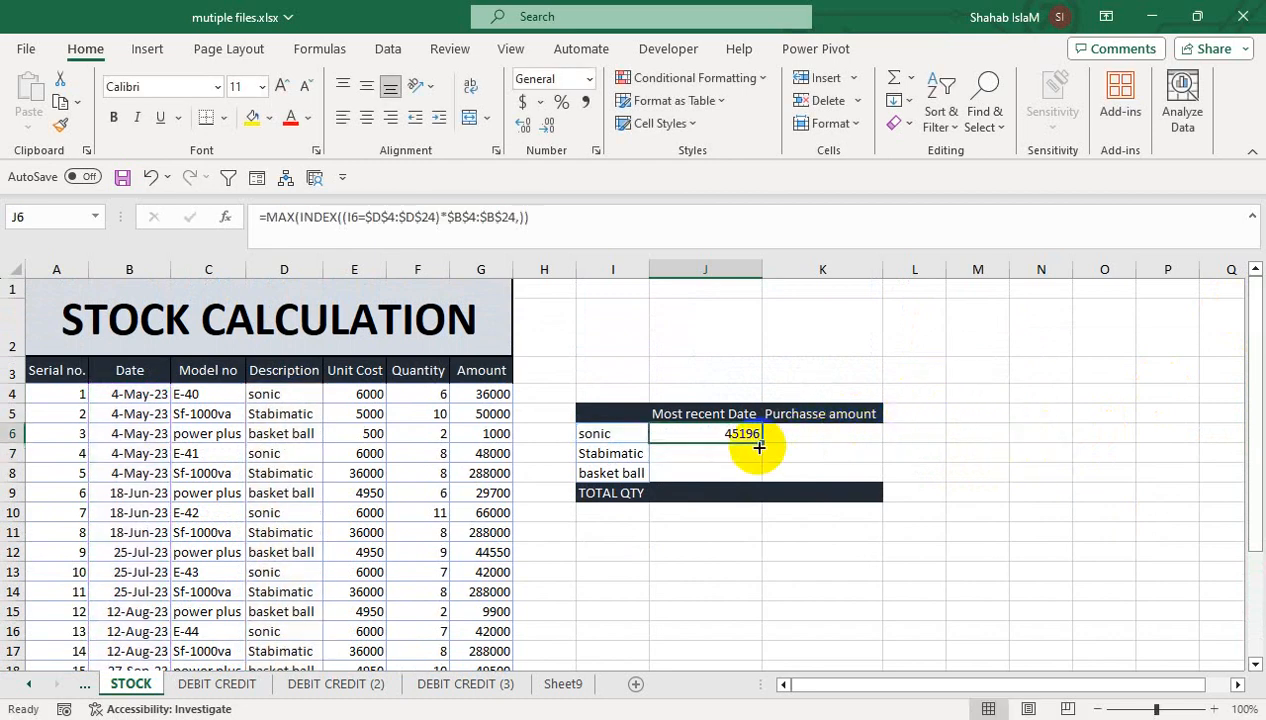
# Step: Format J6 as Short Date and fill its formula down to J8 for Stabimatic and basket ball
pyautogui.click(589, 79)
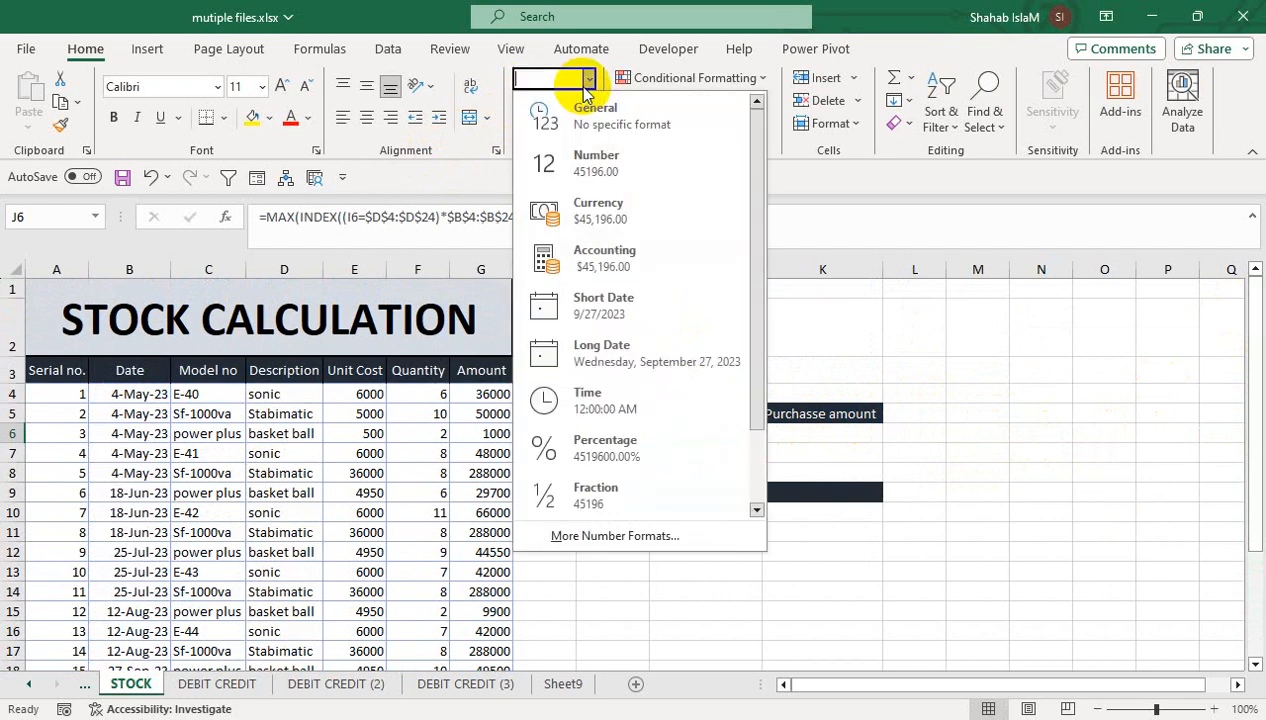
pyautogui.click(603, 305)
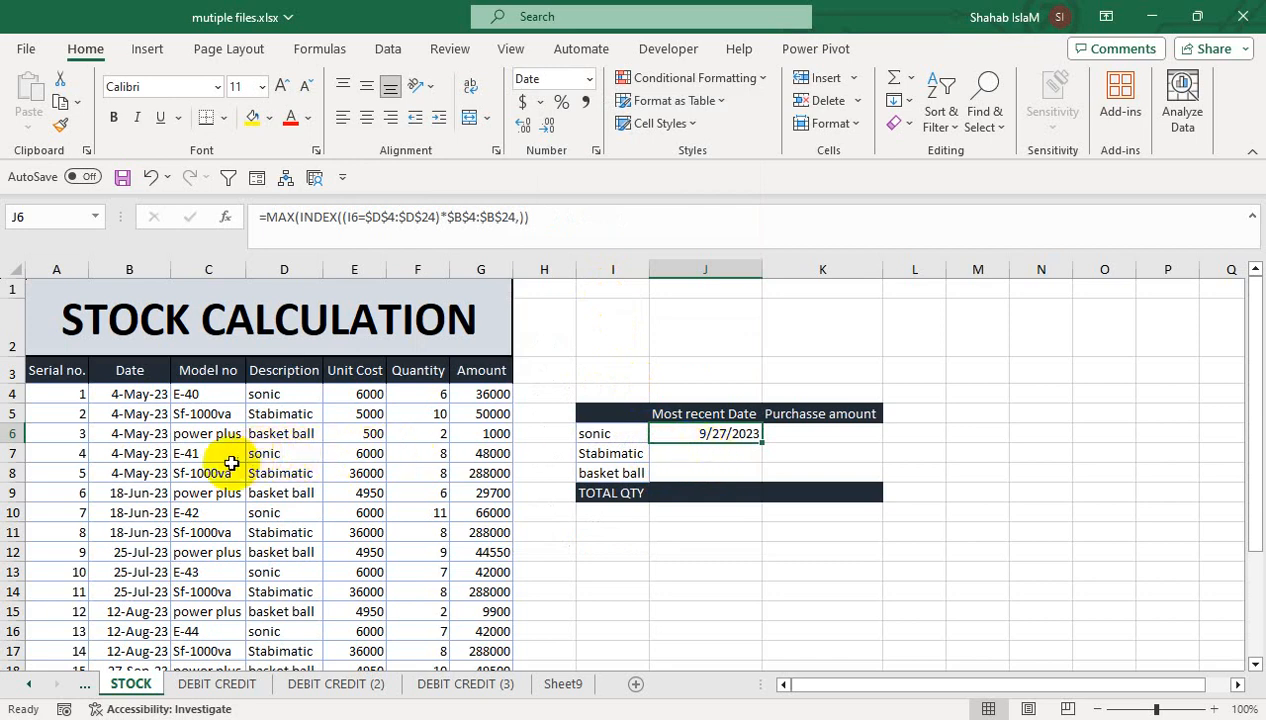
pyautogui.moveTo(225, 550); pyautogui.dragTo(218, 630)
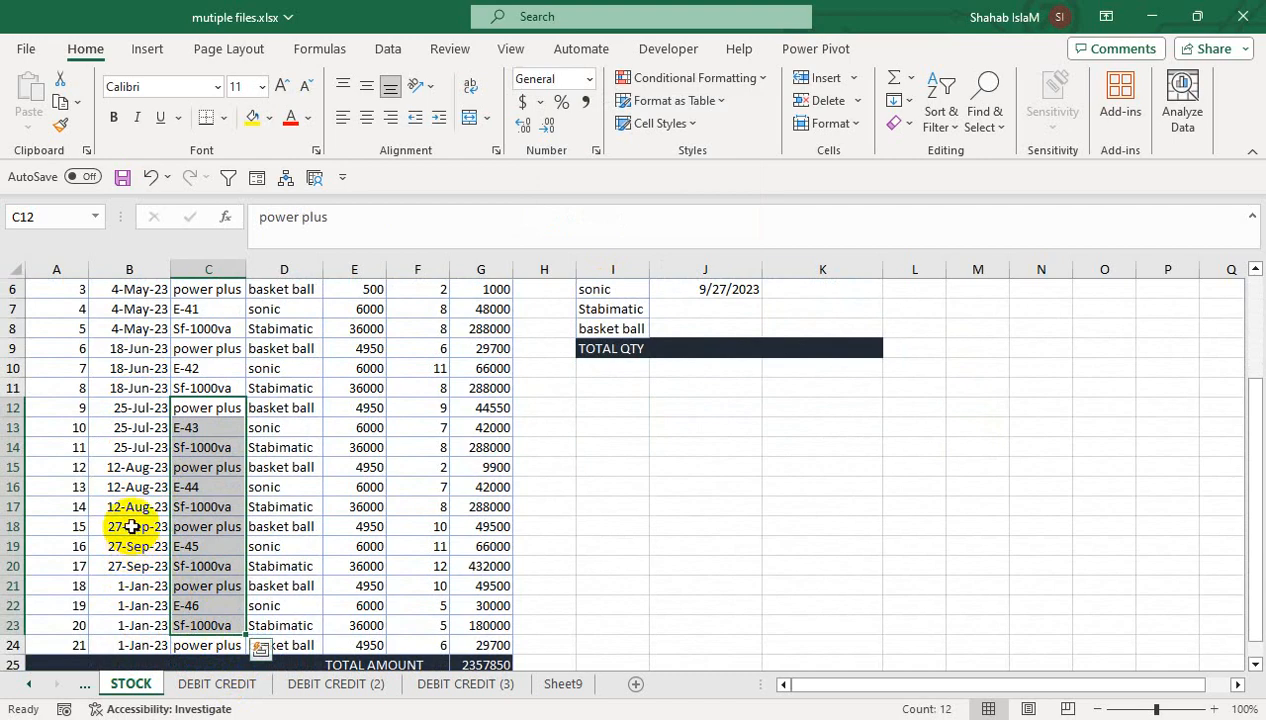
pyautogui.moveTo(705, 467); pyautogui.dragTo(705, 290)
pyautogui.click(602, 433)
pyautogui.click(712, 425)
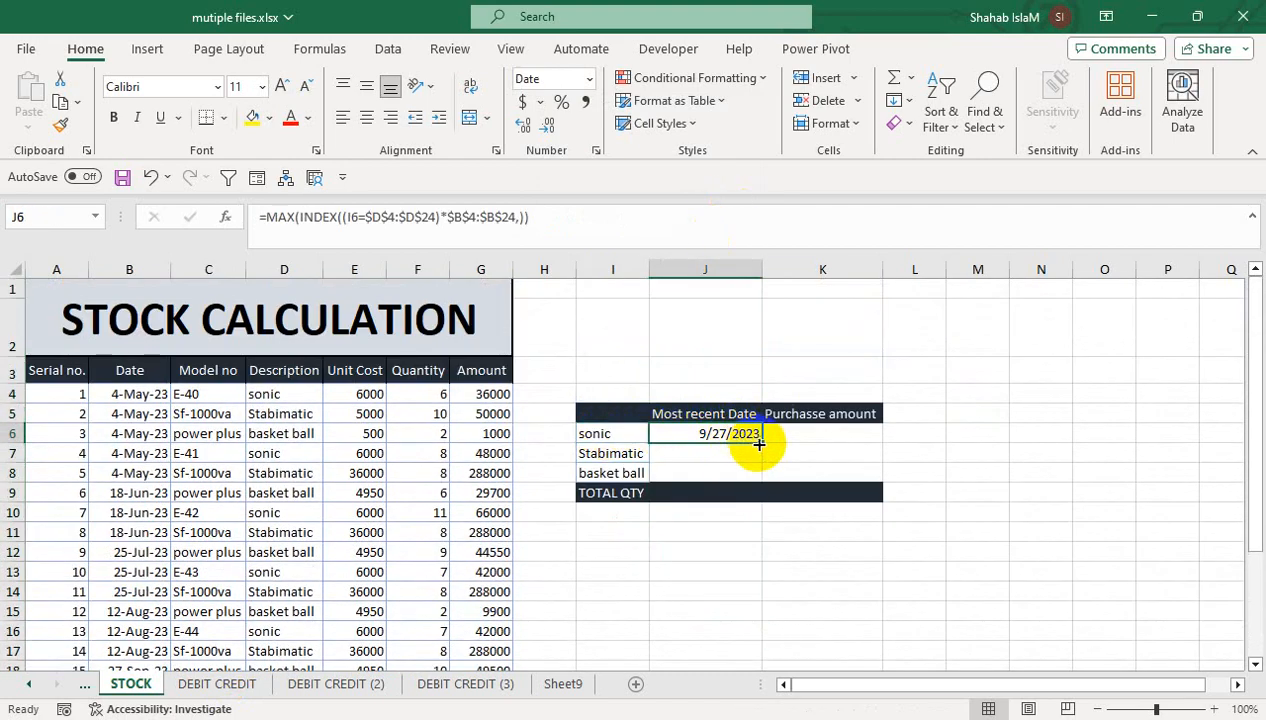
pyautogui.moveTo(759, 444); pyautogui.dragTo(757, 476)
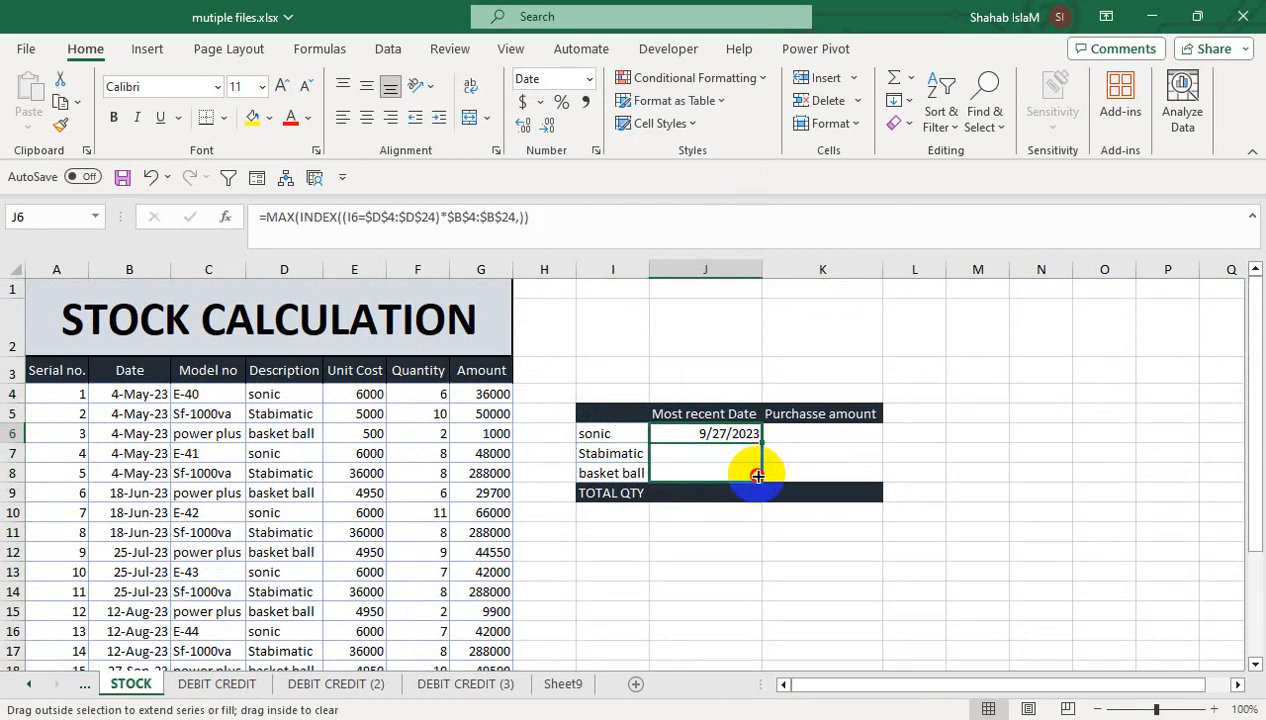
pyautogui.moveTo(757, 476); pyautogui.dragTo(758, 476)
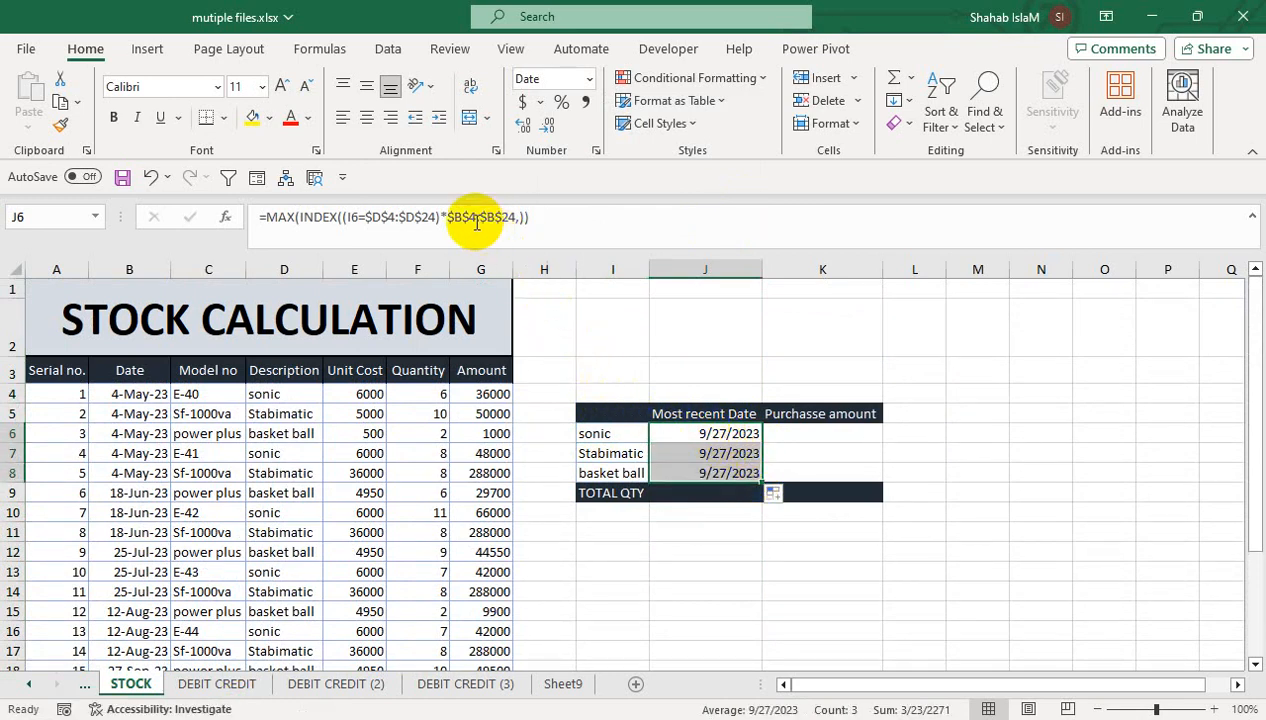
# Step: Change the date of the sonic E-45 purchase in B19 to 10/27/2023
pyautogui.moveTo(160, 650)
pyautogui.mouseDown()
pyautogui.moveTo(173, 675)
pyautogui.moveTo(175, 620)
pyautogui.moveTo(148, 630)
pyautogui.mouseUp()
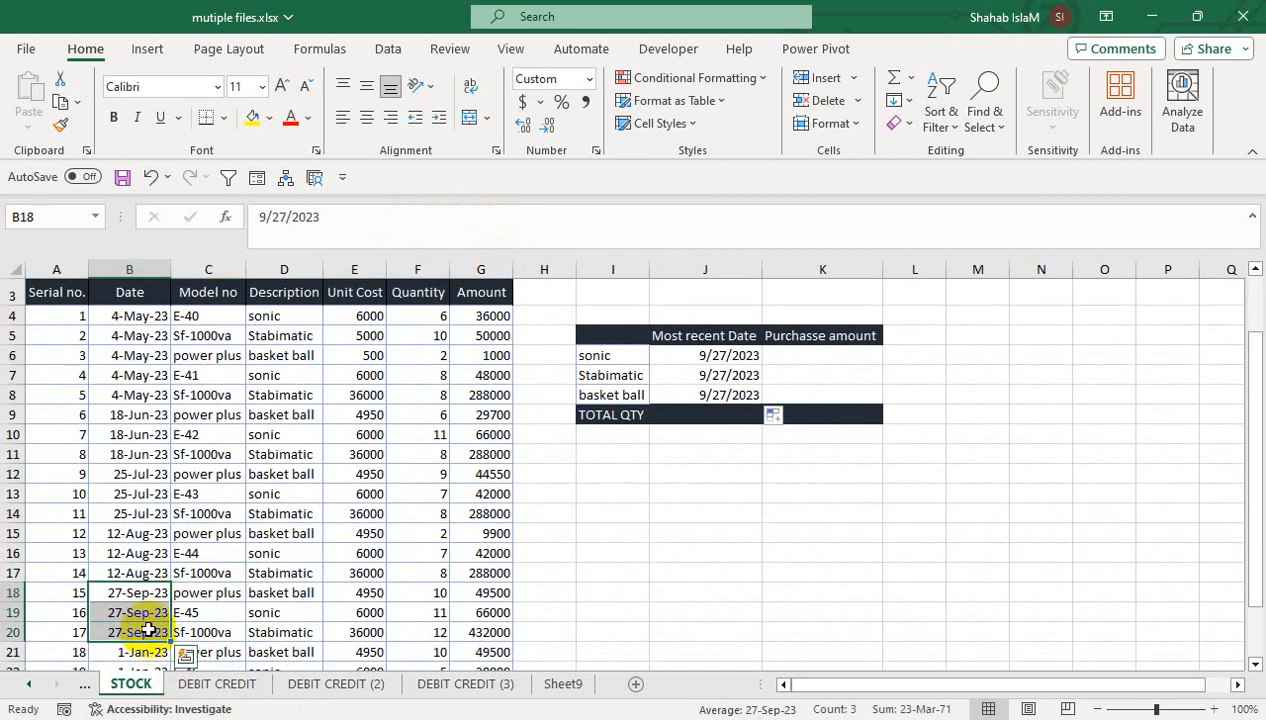
pyautogui.doubleClick(120, 612)
pyautogui.doubleClick(107, 612)
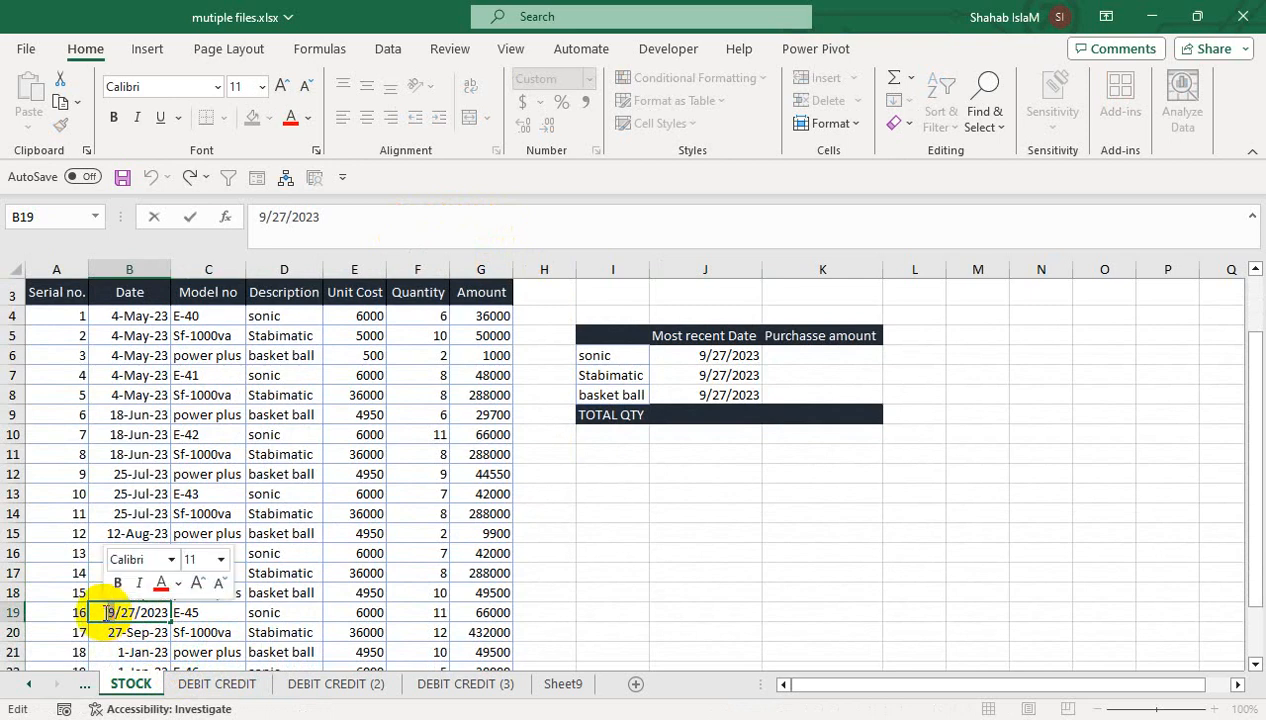
pyautogui.write('10')
pyautogui.press('Return')
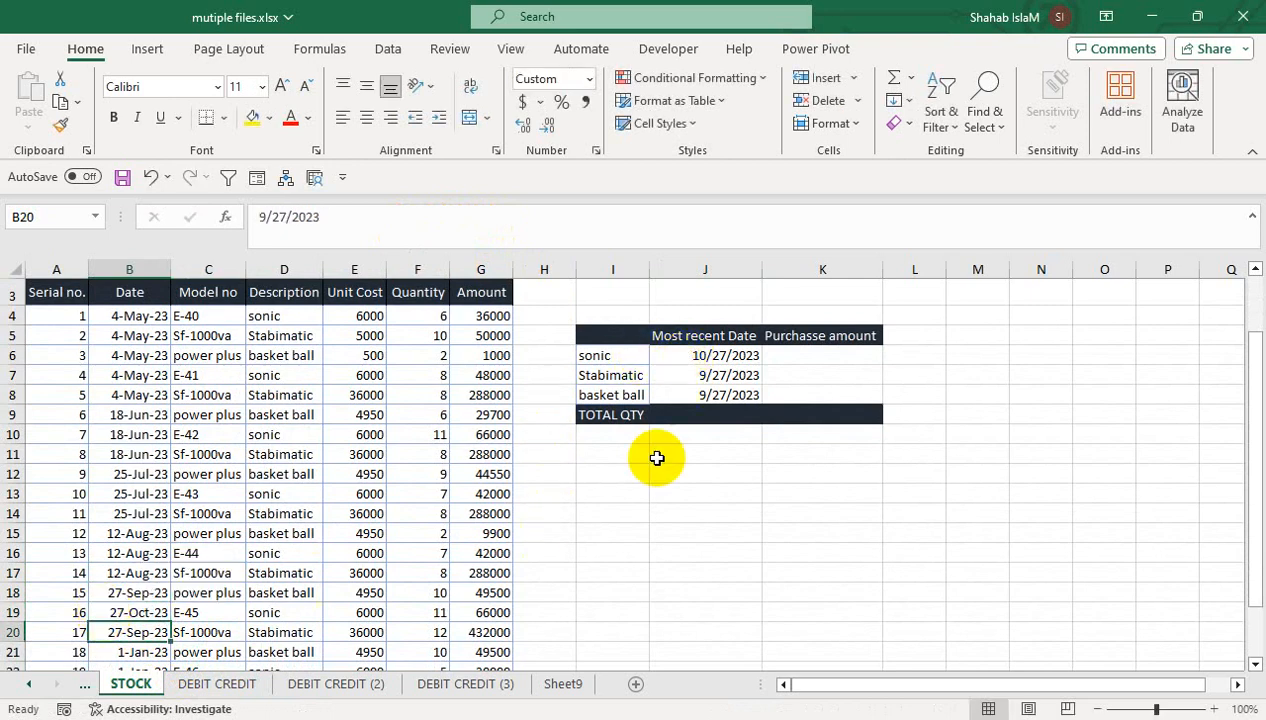
# Step: Change the date of the Stabimatic purchase in B20 to 11/27/2023
pyautogui.doubleClick(121, 632)
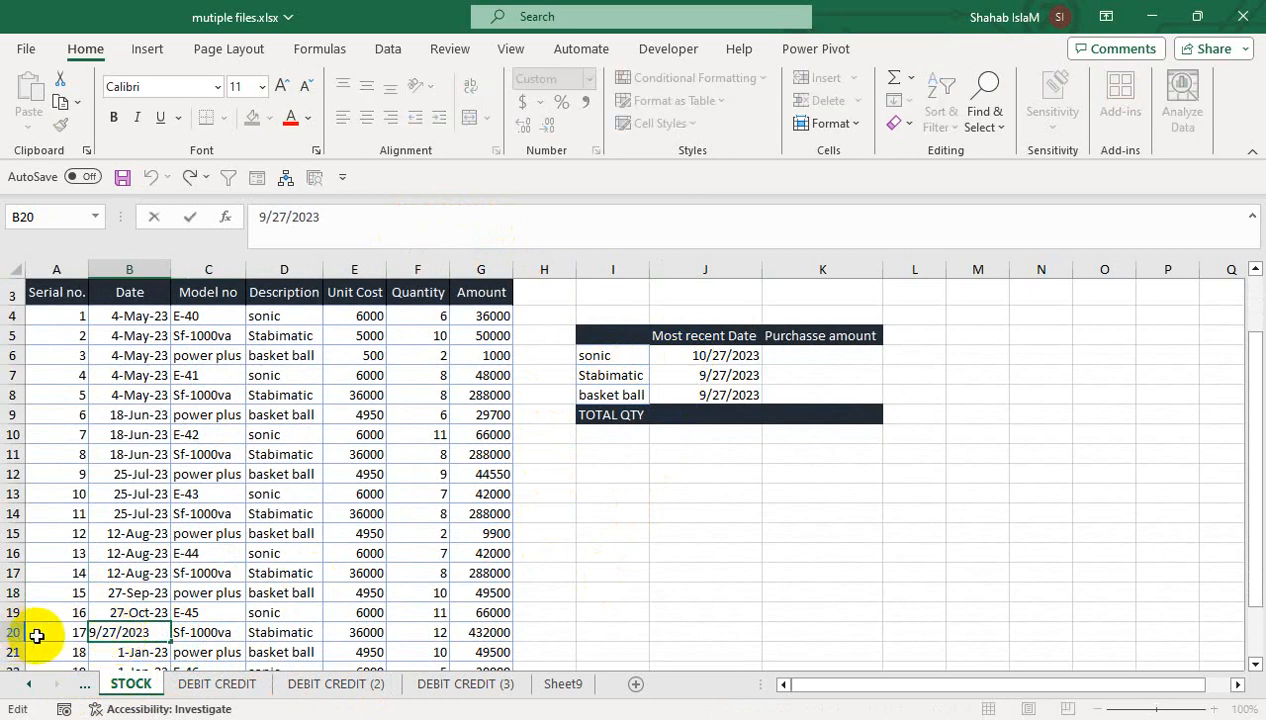
pyautogui.moveTo(96, 633); pyautogui.dragTo(80, 632)
pyautogui.write('11')
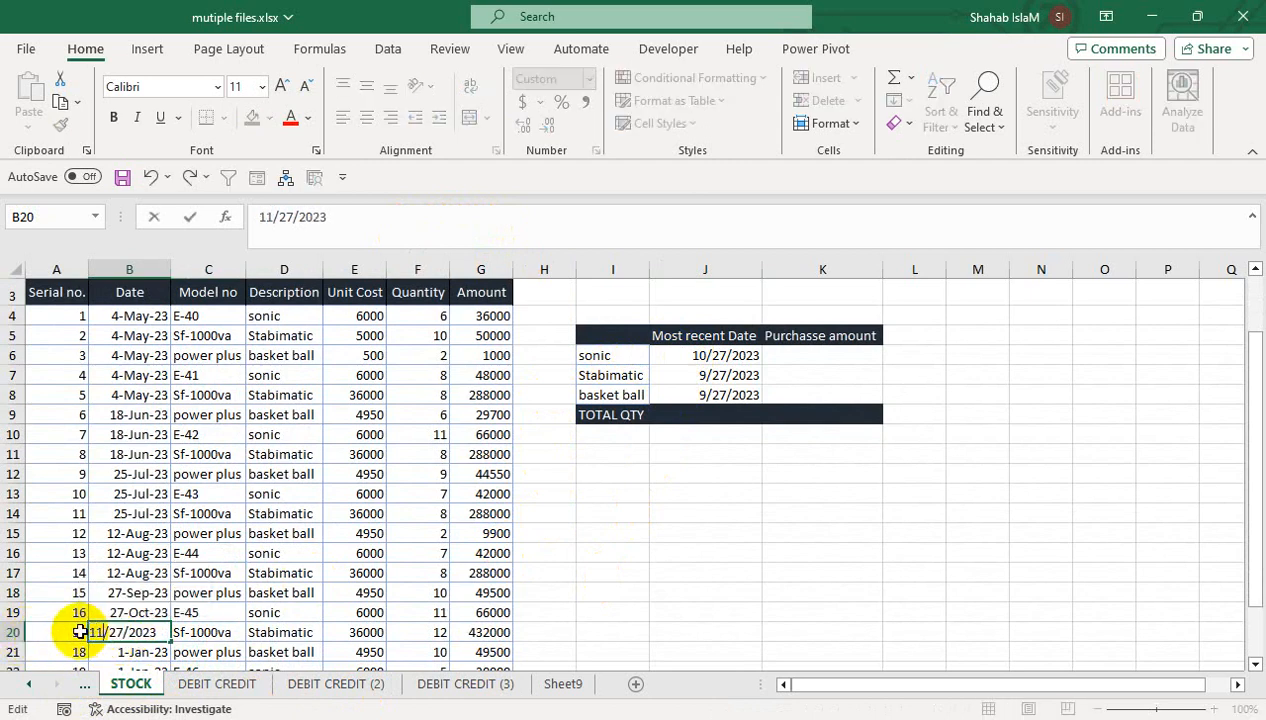
pyautogui.press('Return')
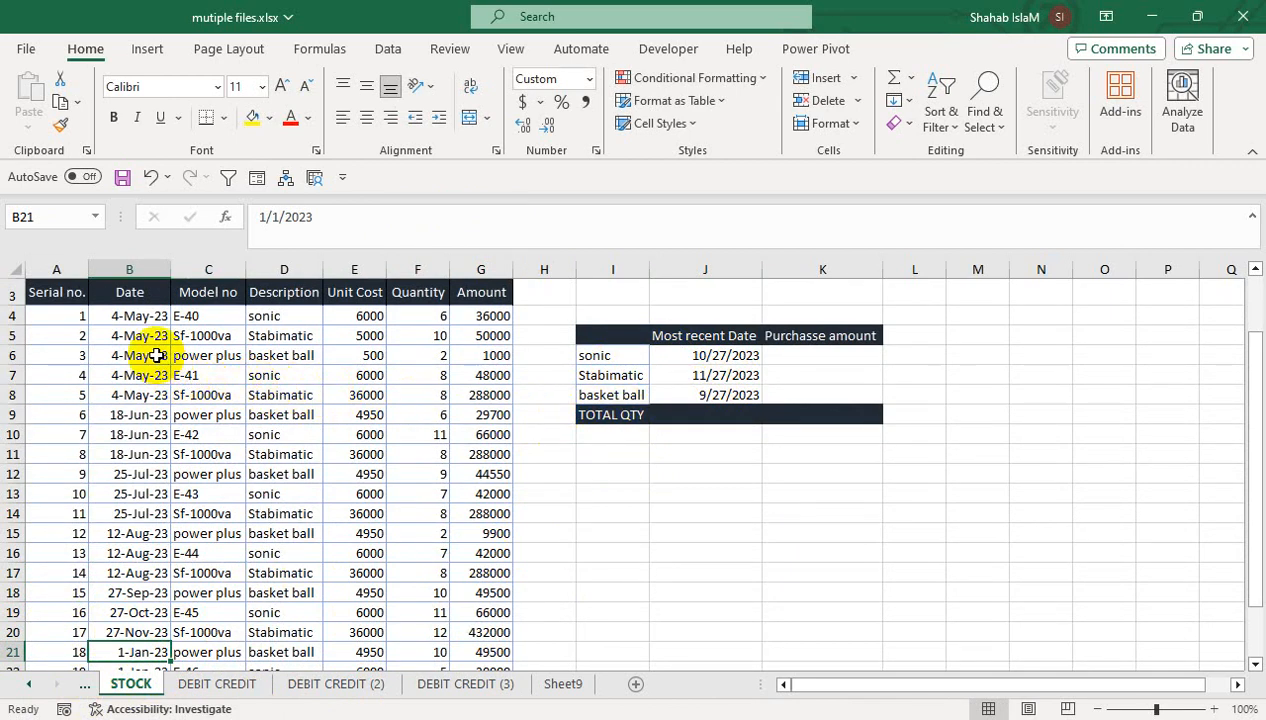
# Step: Change the basket ball purchase date in B6 to 12/4/2023 and check the most recent dates in J6:J8
pyautogui.doubleClick(102, 355)
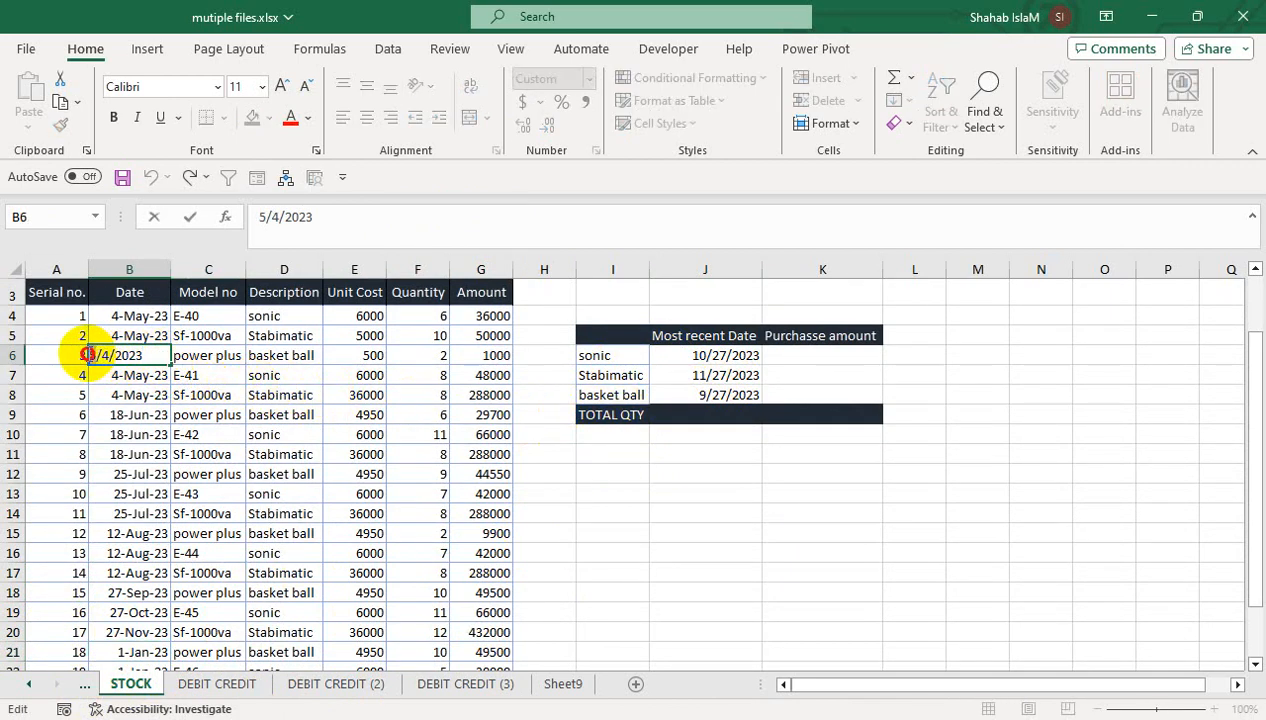
pyautogui.doubleClick(88, 355)
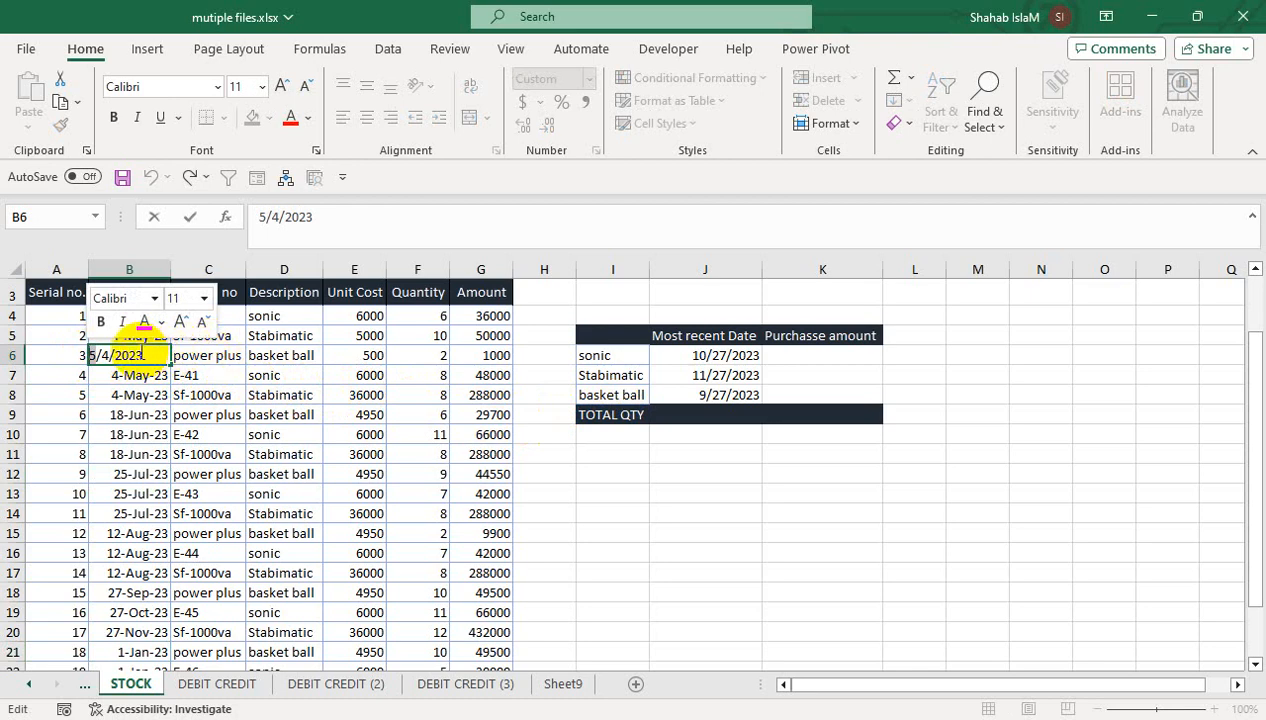
pyautogui.write('12')
pyautogui.press('Return')
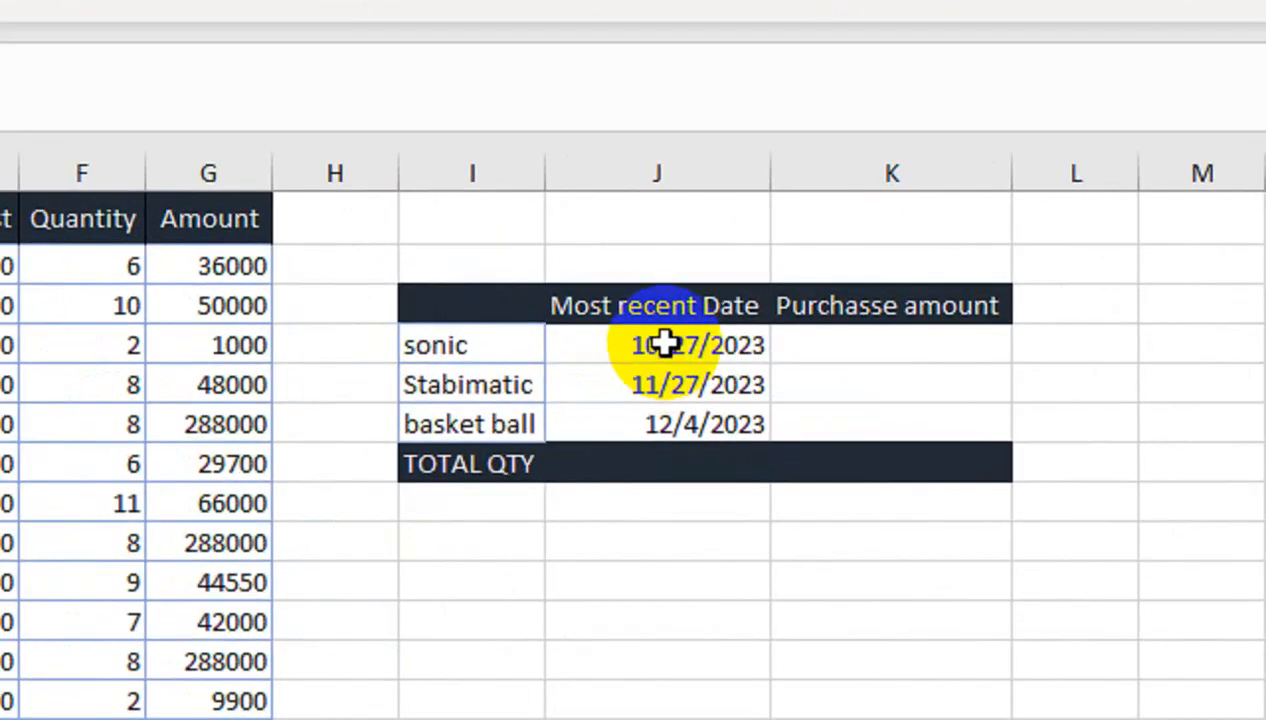
pyautogui.moveTo(665, 344); pyautogui.dragTo(657, 424)
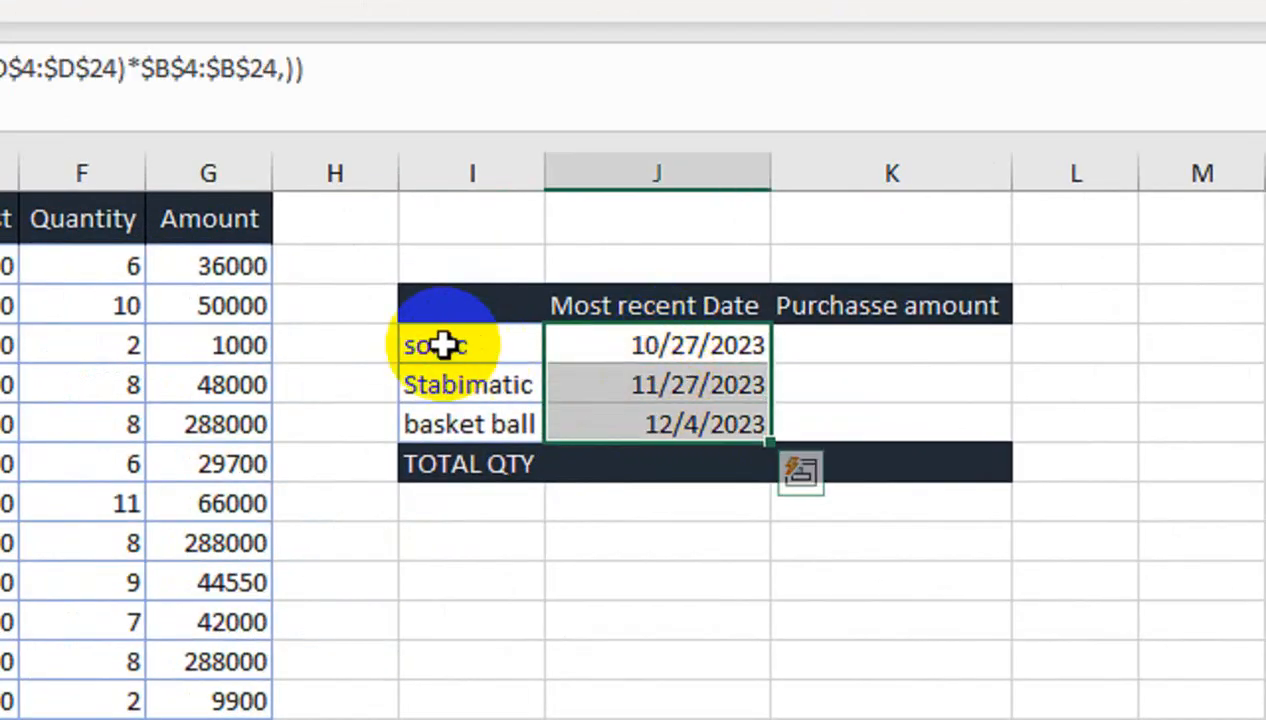
# Step: Format the most recent dates in J6:J8 in day-month-year style, such as 27-Oct-23
pyautogui.hotkey('ctrl', 'shift', '3')
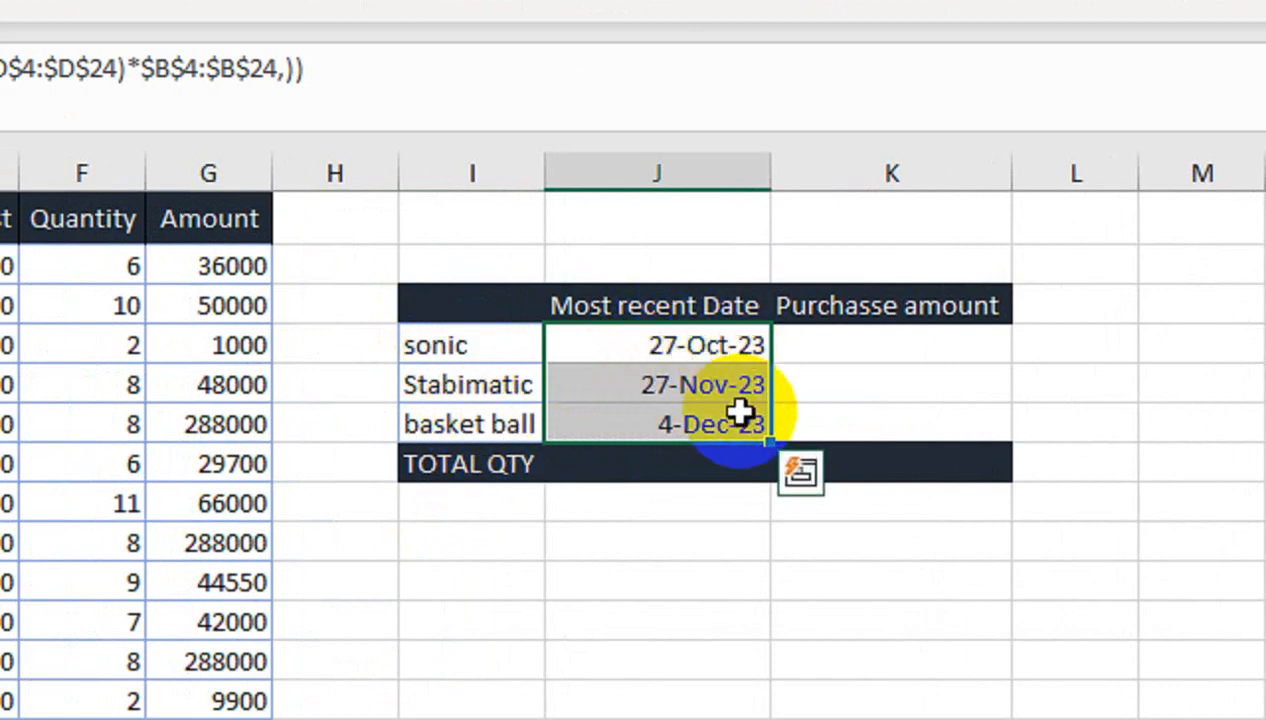
pyautogui.click(812, 354)
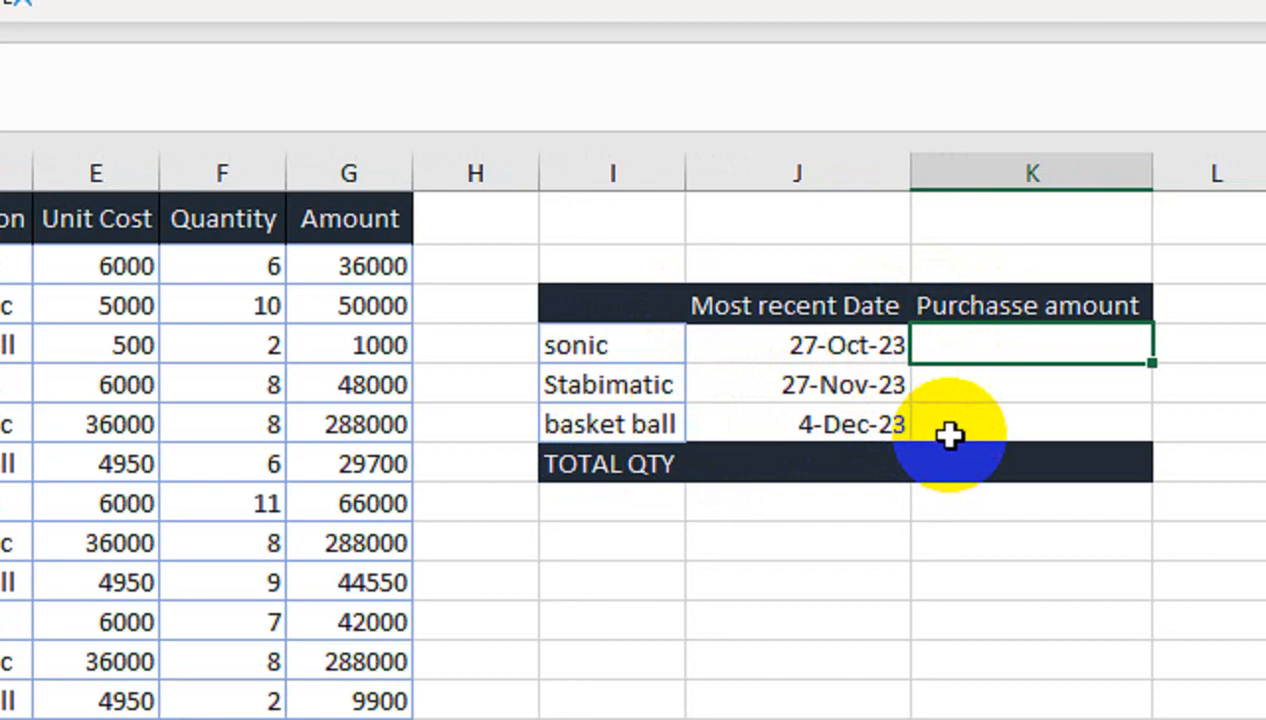
# Step: Insert a blank column before column H and clear all of its formatting and contents
pyautogui.click(475, 175)
pyautogui.rightClick(466, 185)
pyautogui.click(505, 333)
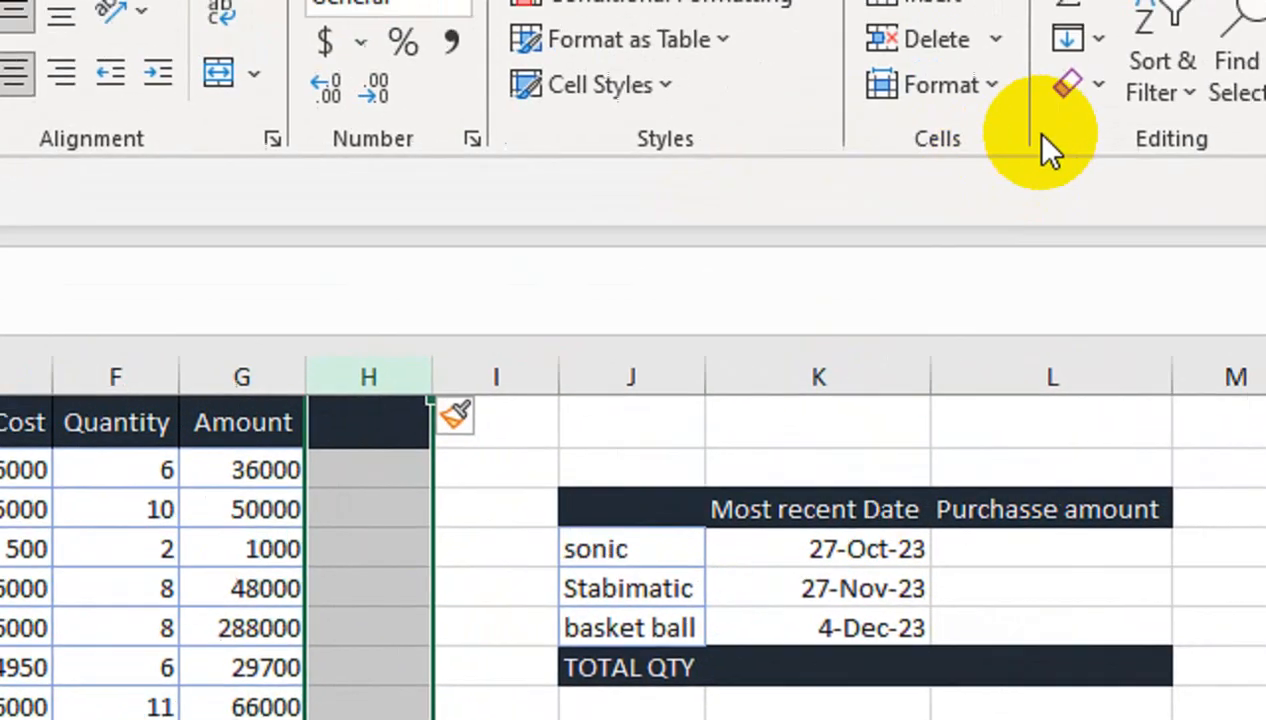
pyautogui.click(926, 171)
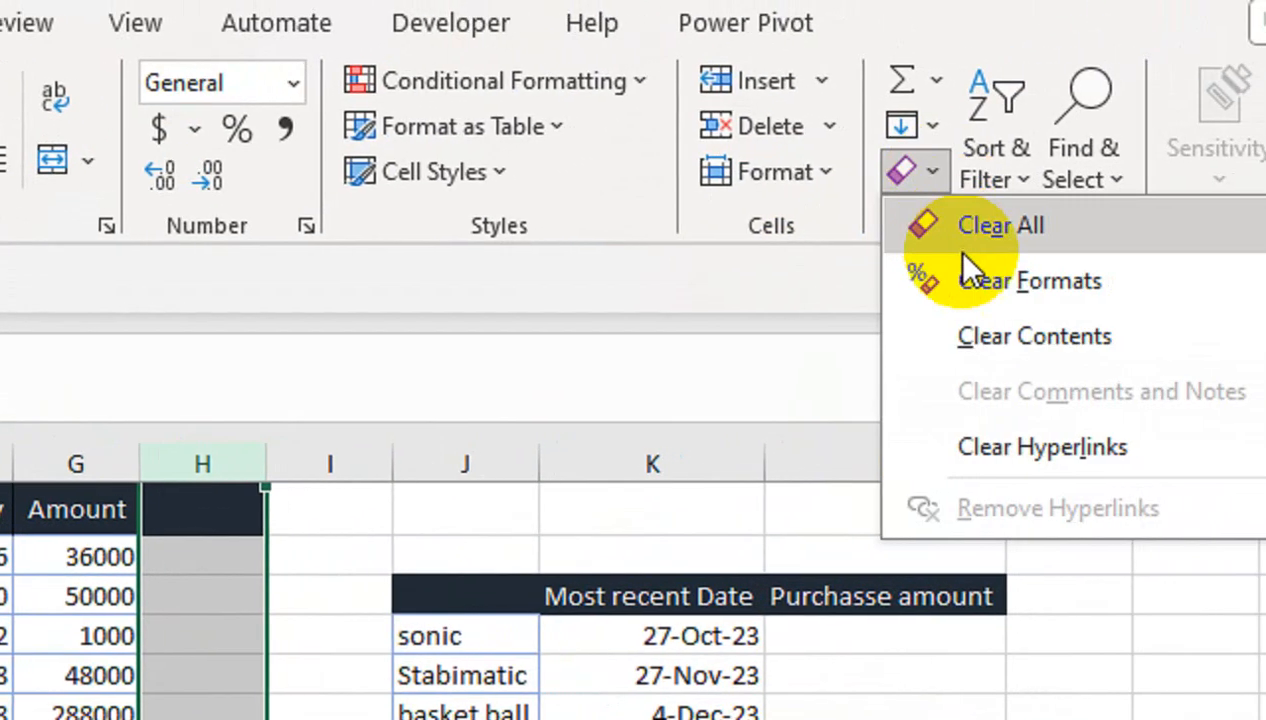
pyautogui.click(963, 250)
# Step: Insert a blank helper column before the Serial no. column
pyautogui.click(121, 232)
pyautogui.rightClick(125, 236)
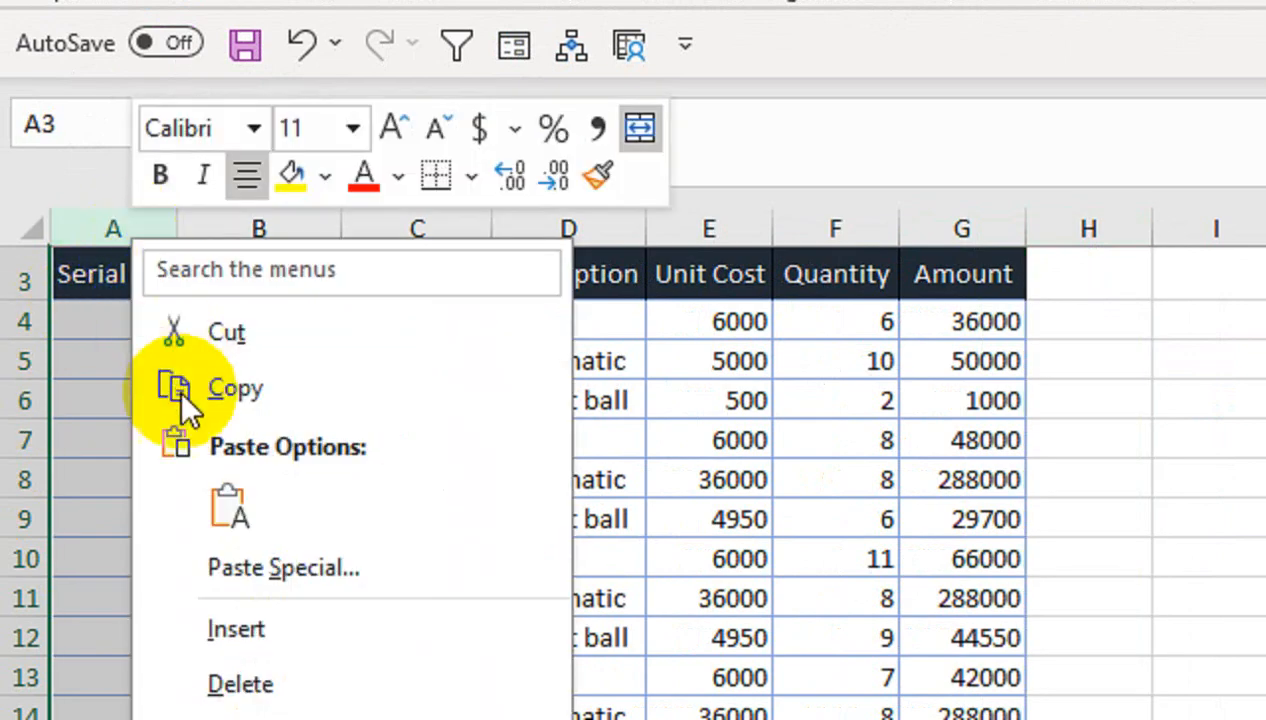
pyautogui.click(238, 630)
# Step: Join date and description in A4 with =C4&E4 and fill the formula down to A24
pyautogui.click(128, 325)
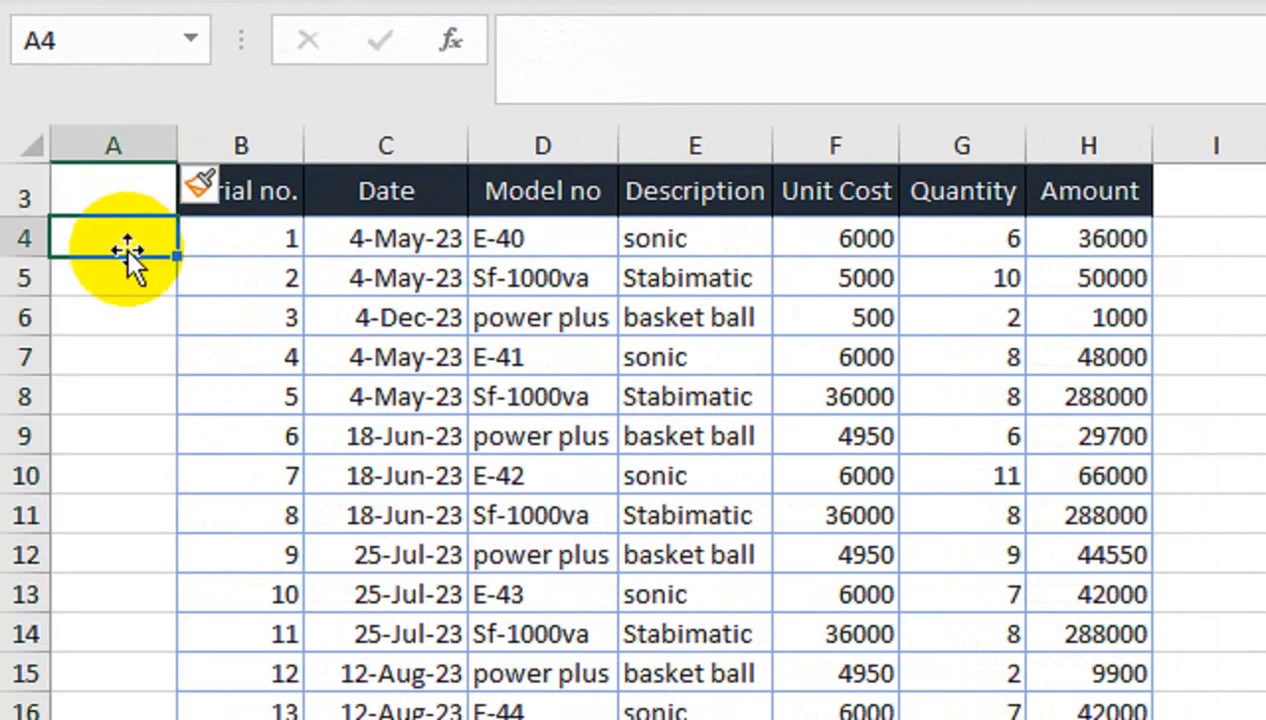
pyautogui.write('=')
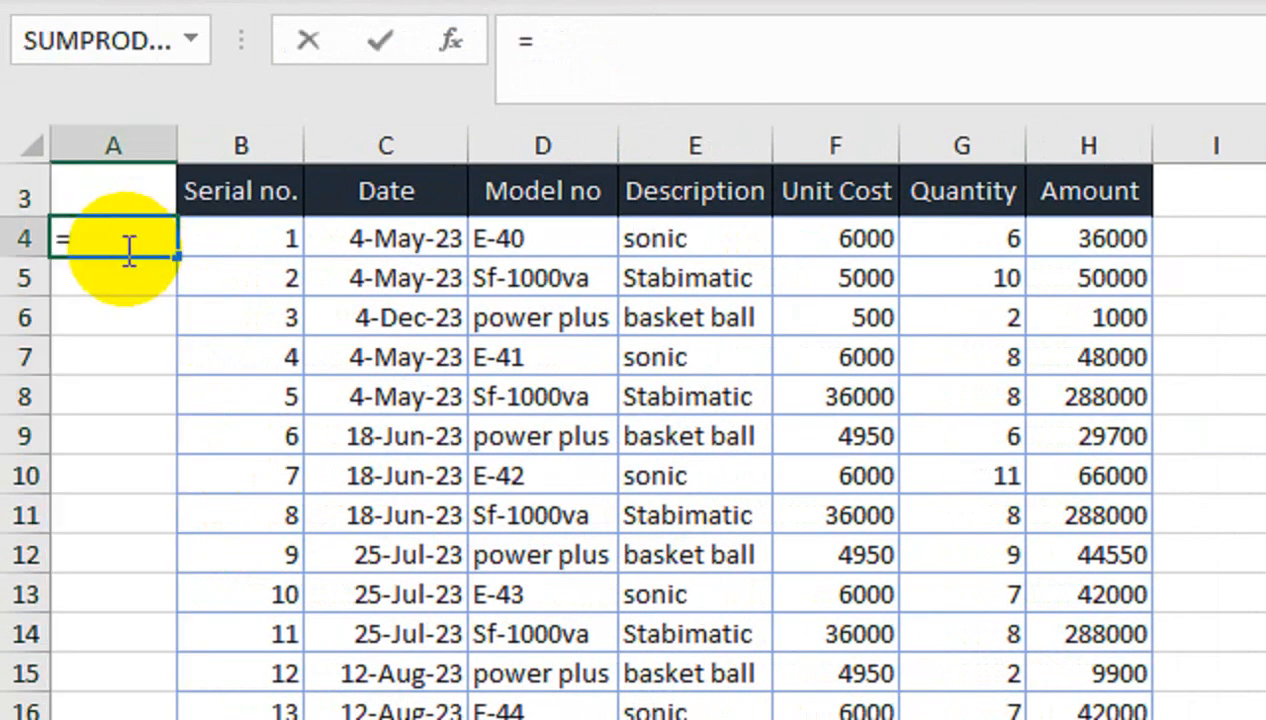
pyautogui.click(323, 238)
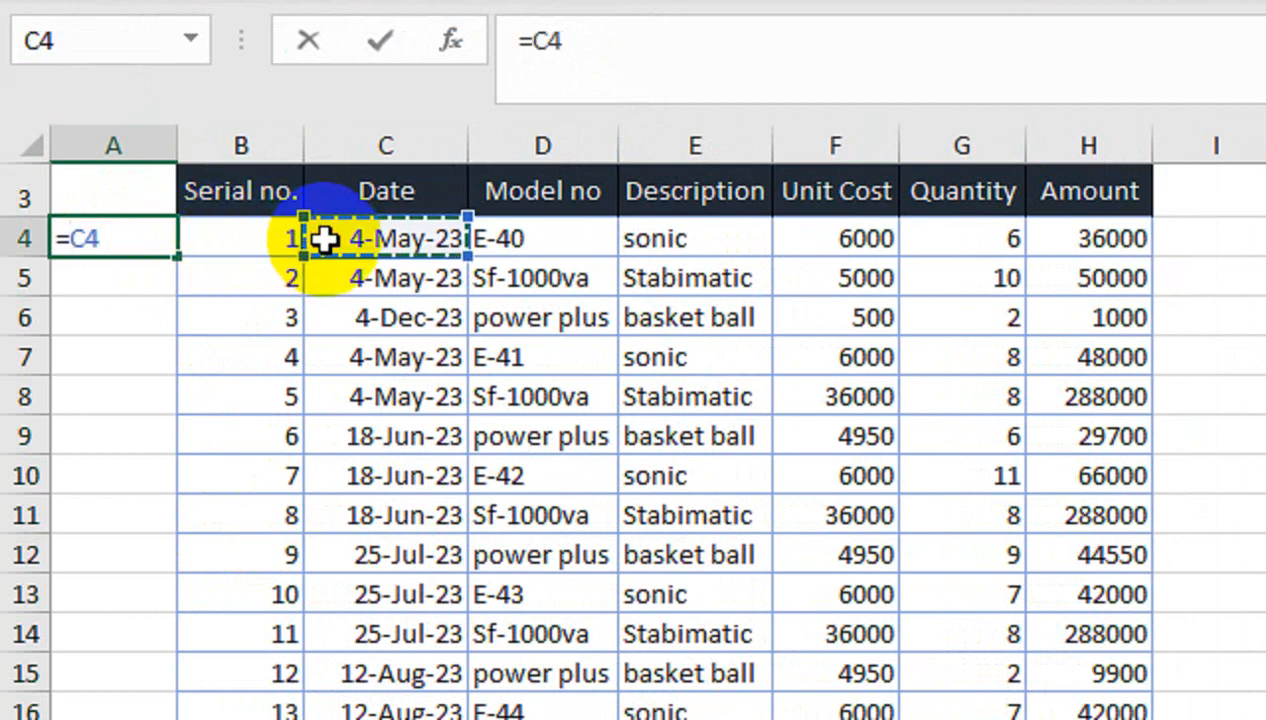
pyautogui.write('&')
pyautogui.click(705, 242)
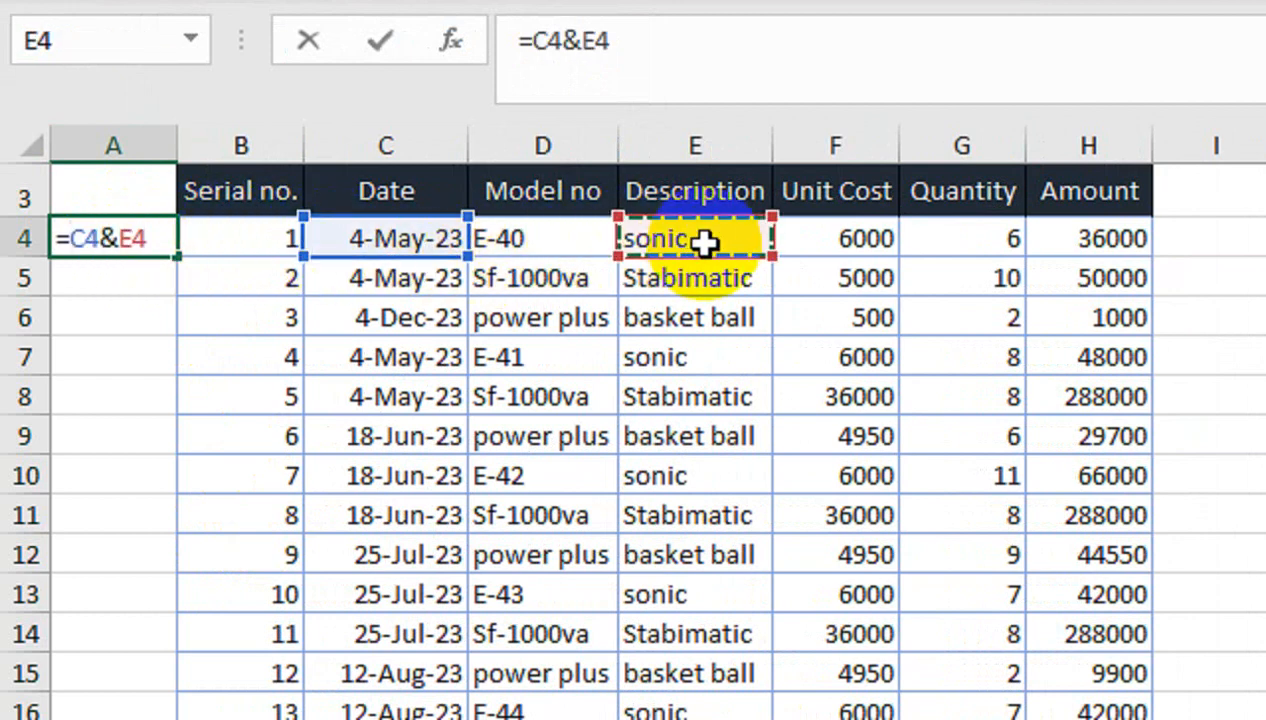
pyautogui.press('Return')
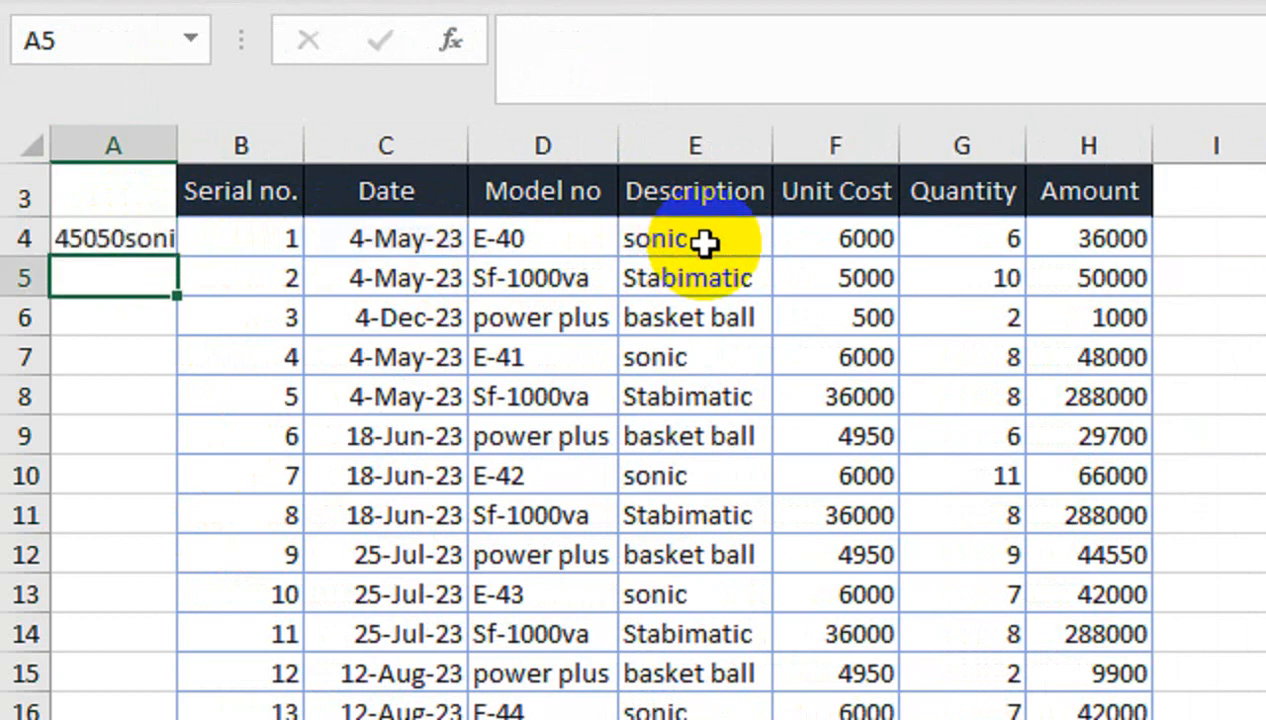
pyautogui.click(174, 242)
pyautogui.doubleClick(174, 262)
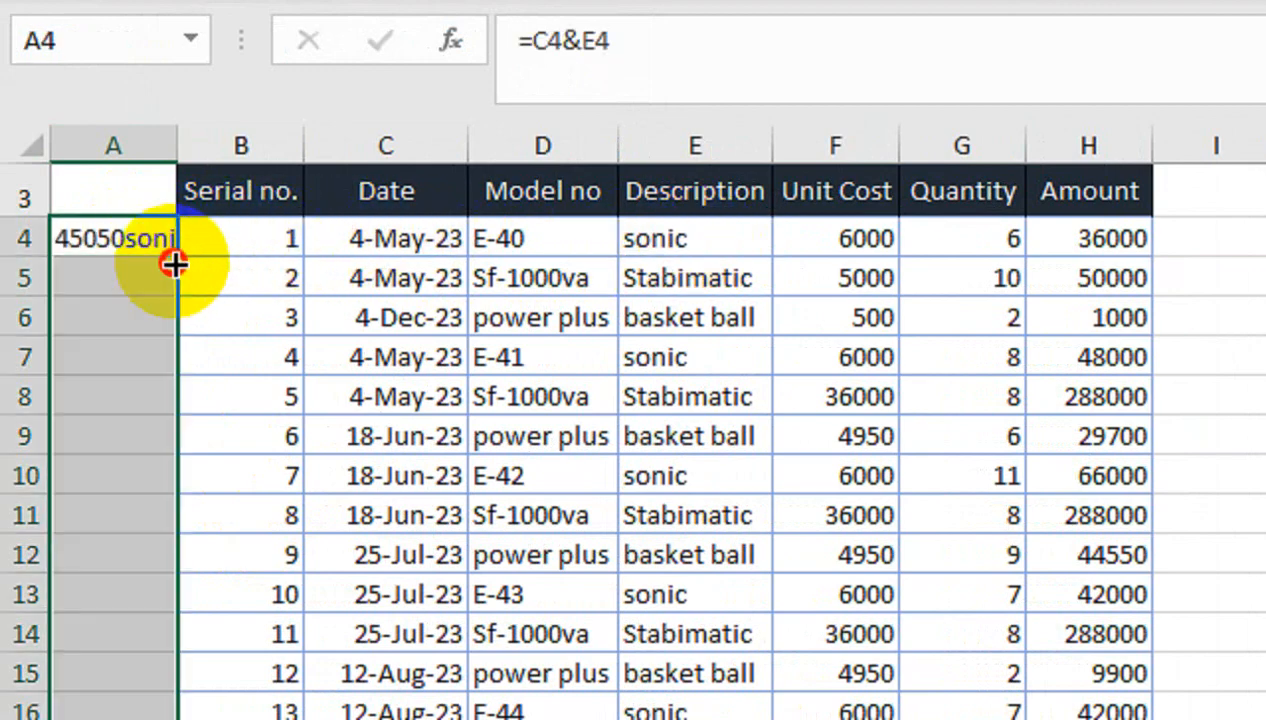
# Step: Join the most recent date and product name in J6 with =L6&K6 and fill it down to J8
pyautogui.hscroll(4, 950, 300)
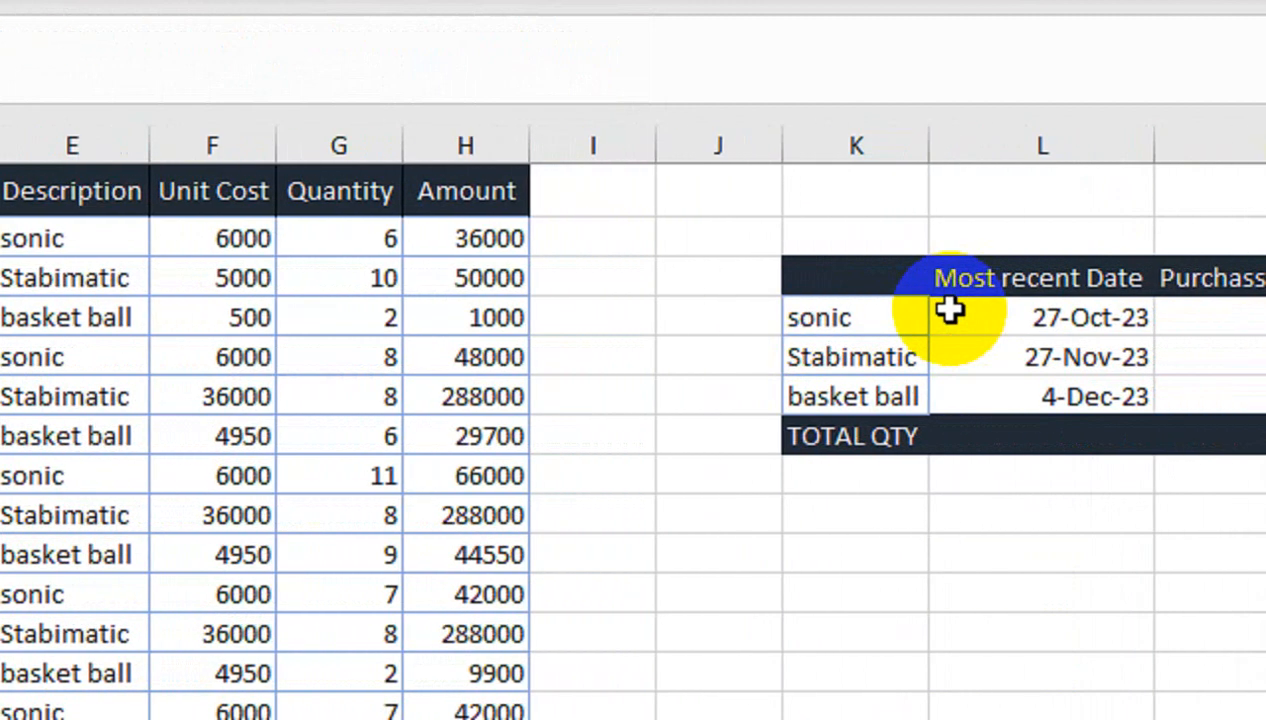
pyautogui.click(710, 314)
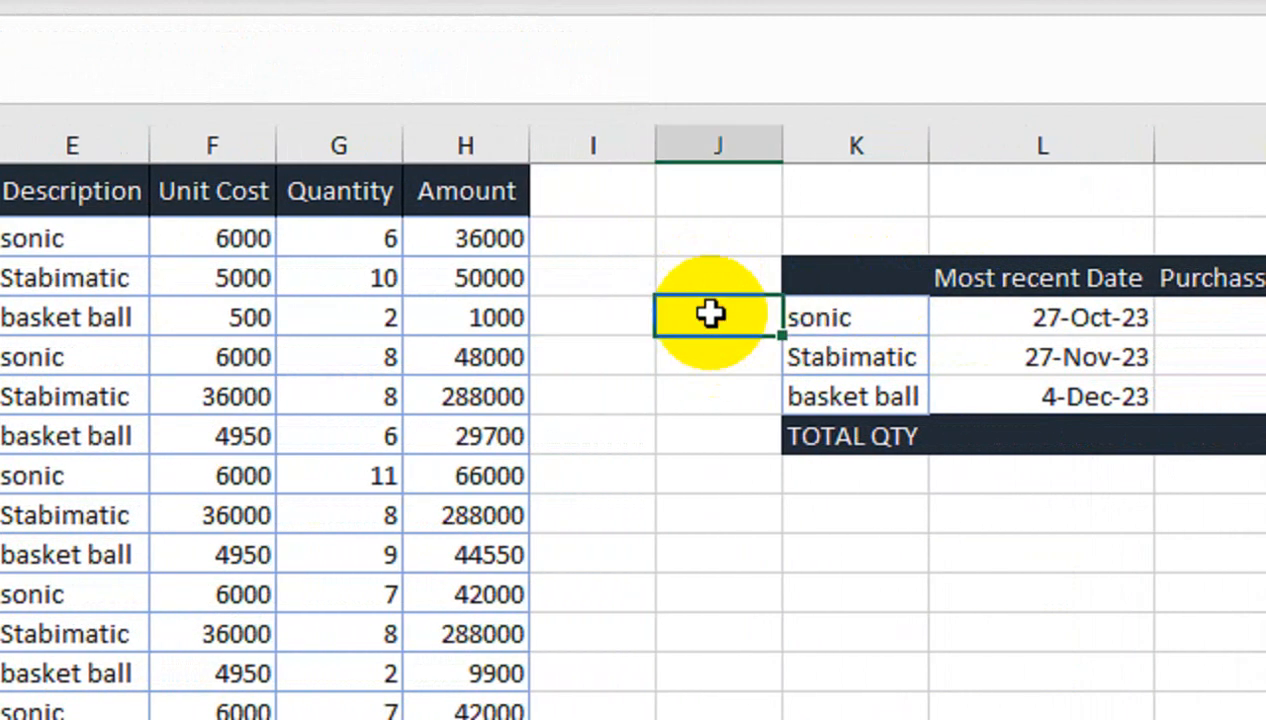
pyautogui.write('=')
pyautogui.click(1065, 317)
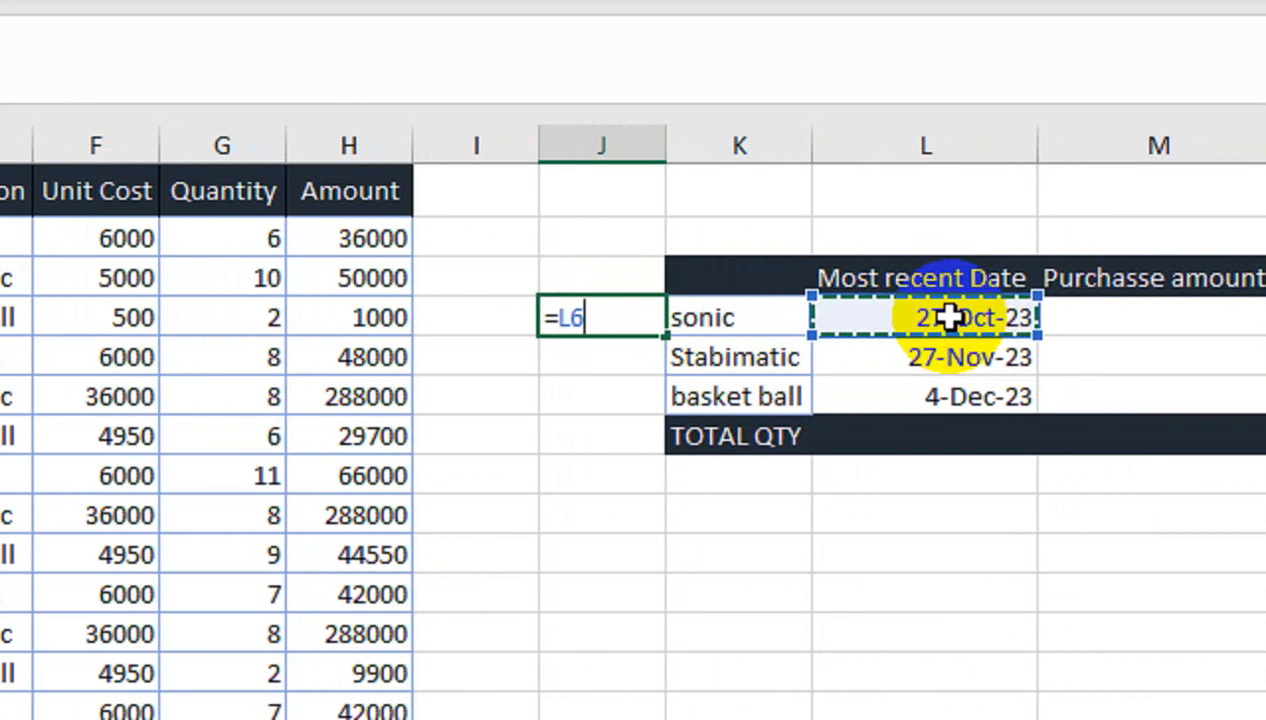
pyautogui.write('&')
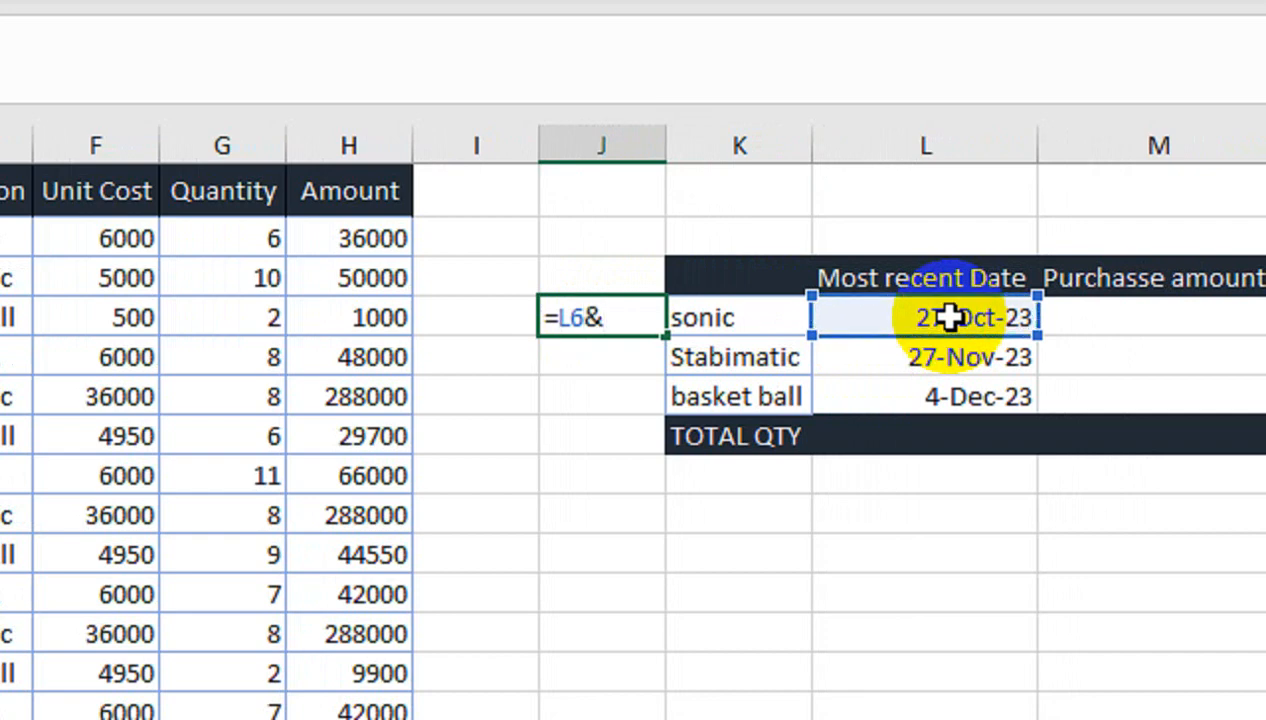
pyautogui.click(757, 317)
pyautogui.press('Return')
pyautogui.click(660, 320)
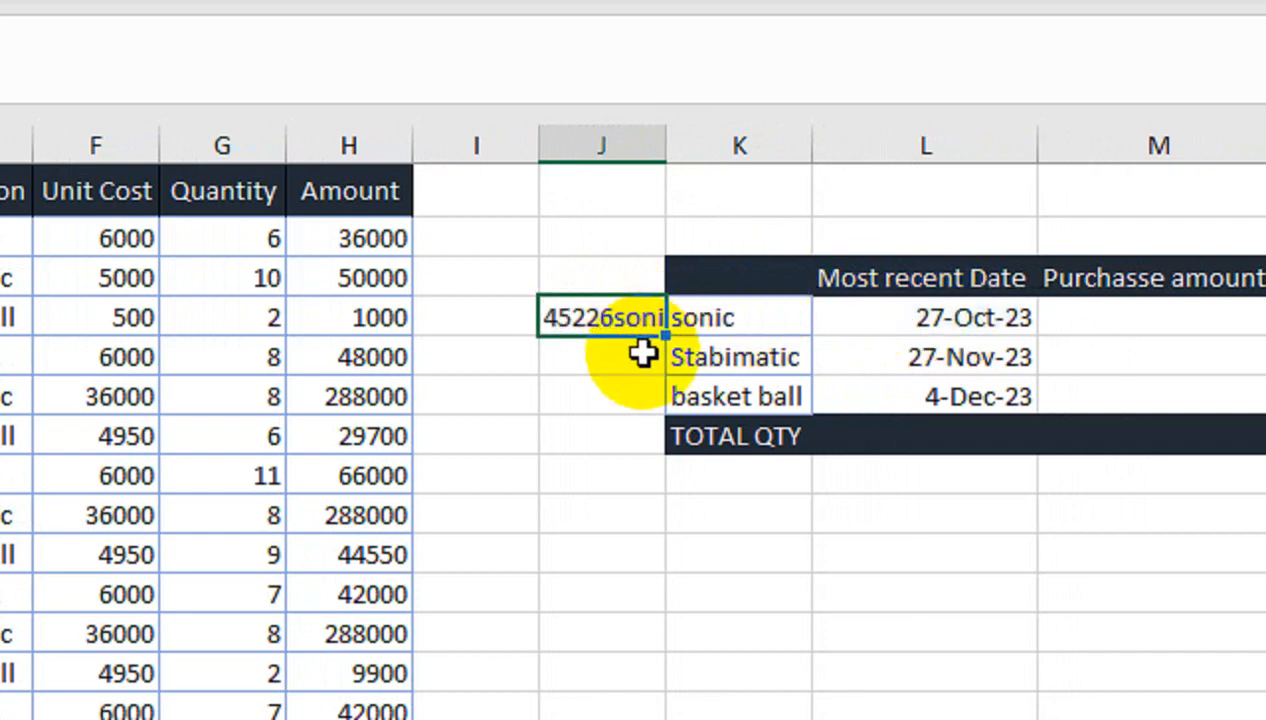
pyautogui.moveTo(664, 337); pyautogui.dragTo(660, 398)
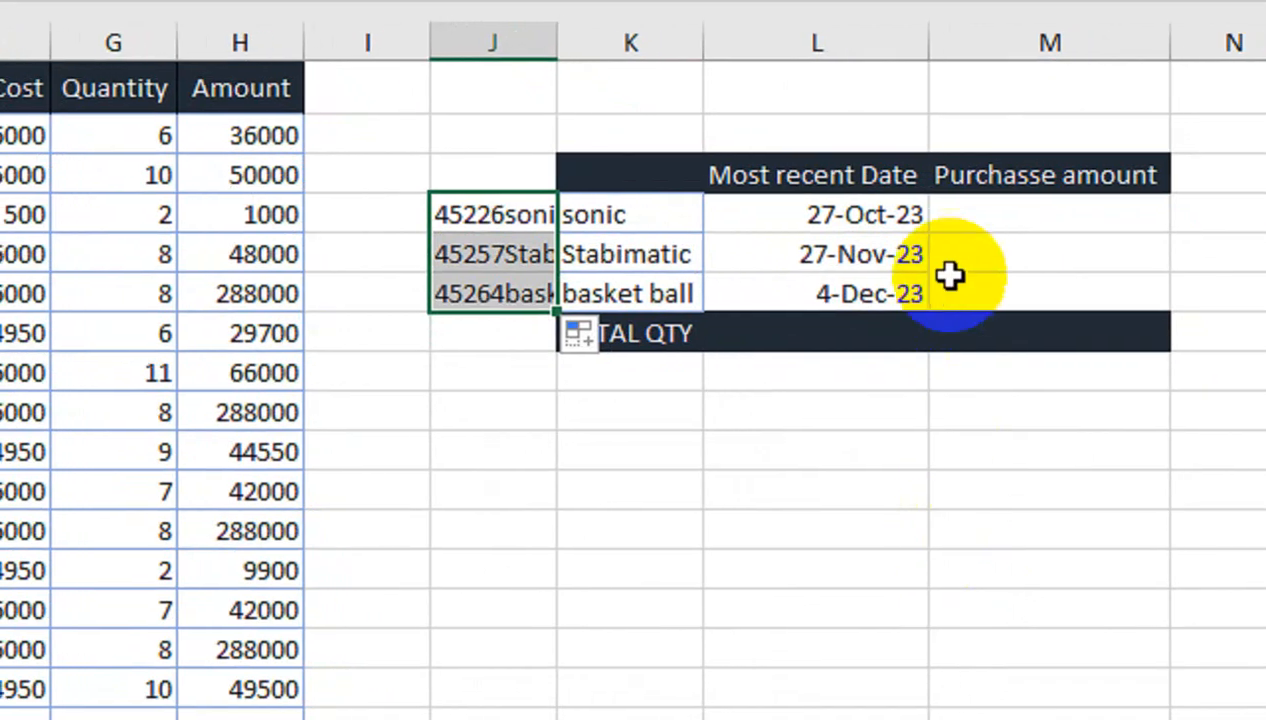
# Step: Start a VLOOKUP formula in M6 under Purchasse amount with L6&K6 as the lookup value
pyautogui.click(1000, 230)
pyautogui.write('=VLOOKUP(')
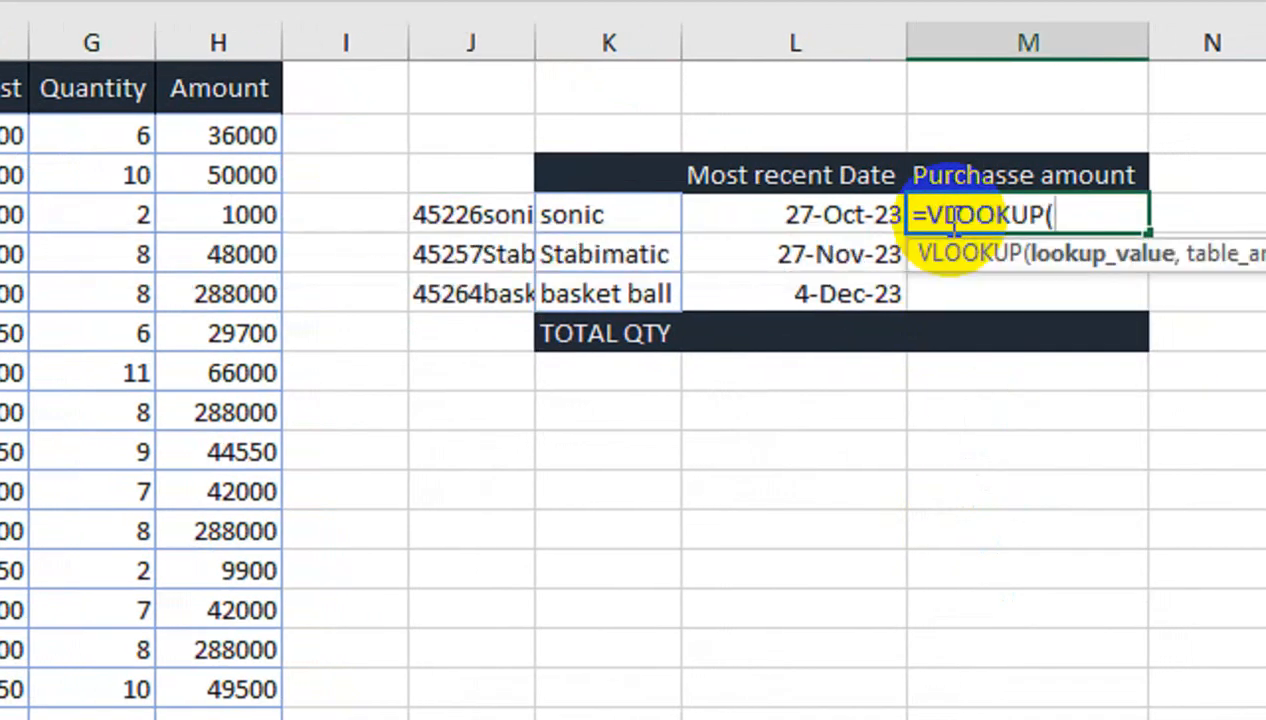
pyautogui.click(888, 215)
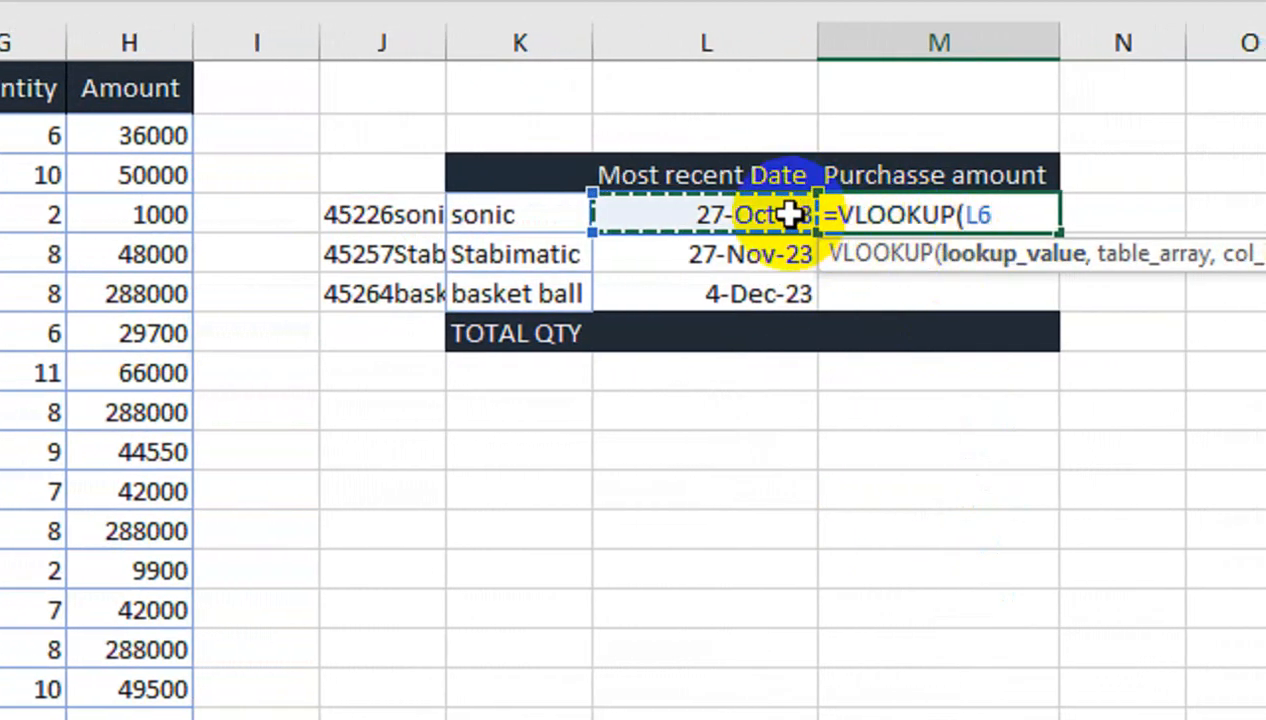
pyautogui.click(373, 215)
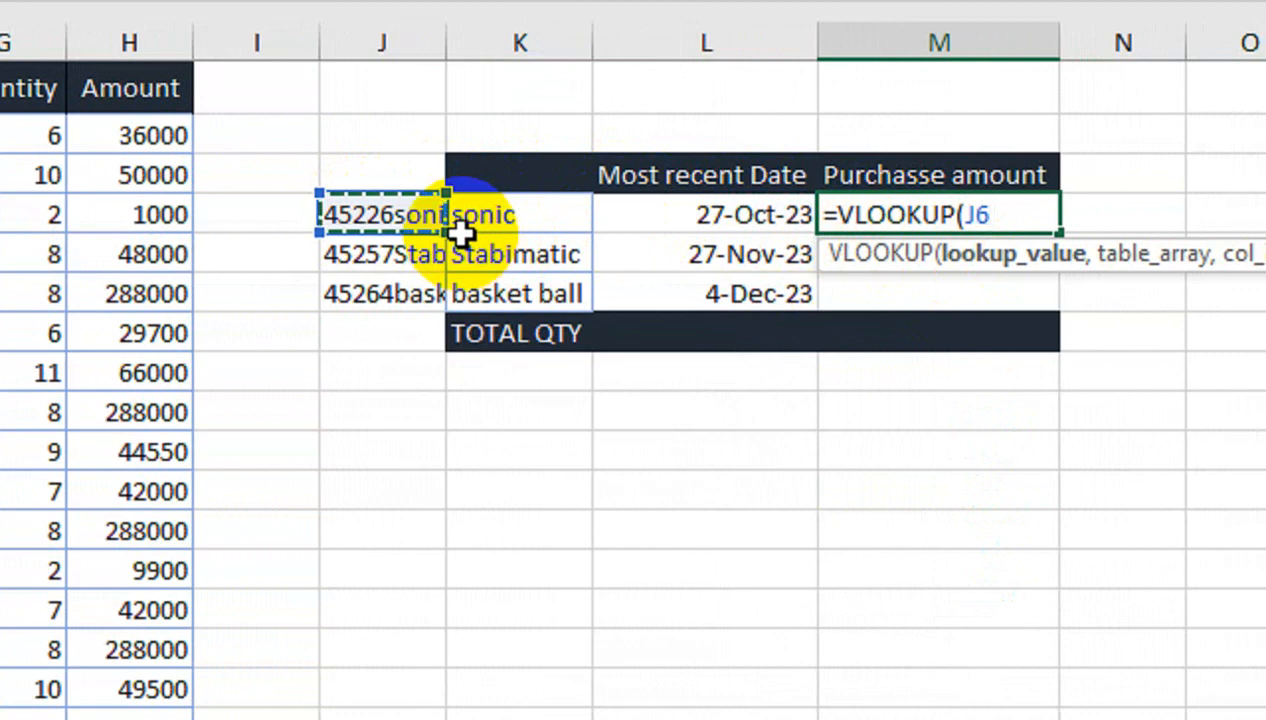
pyautogui.press('BackSpace')
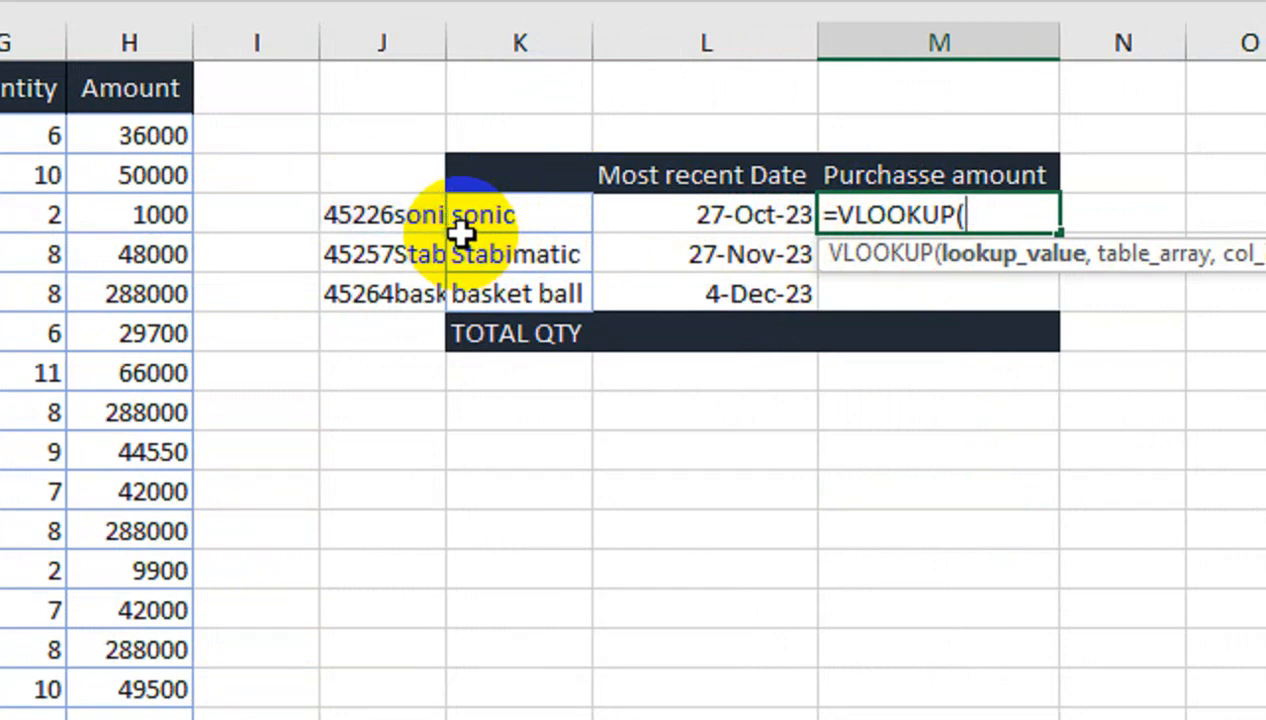
pyautogui.click(636, 210)
pyautogui.write('&')
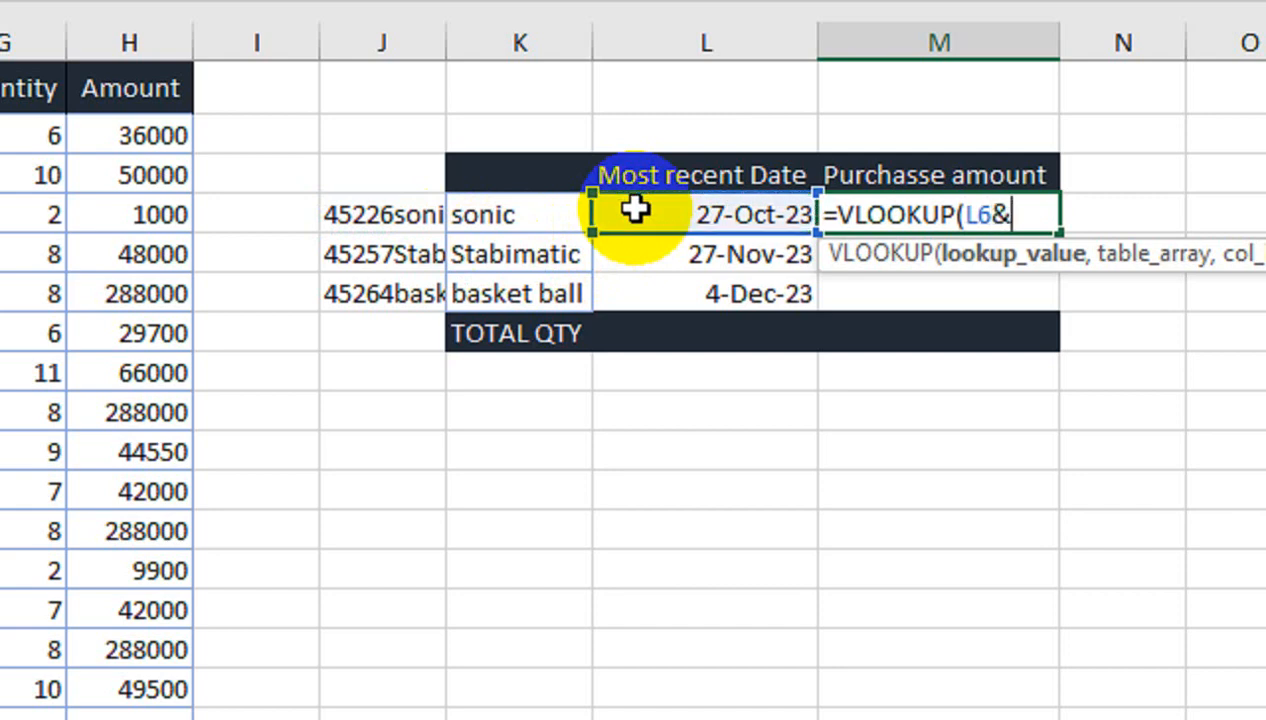
pyautogui.click(545, 210)
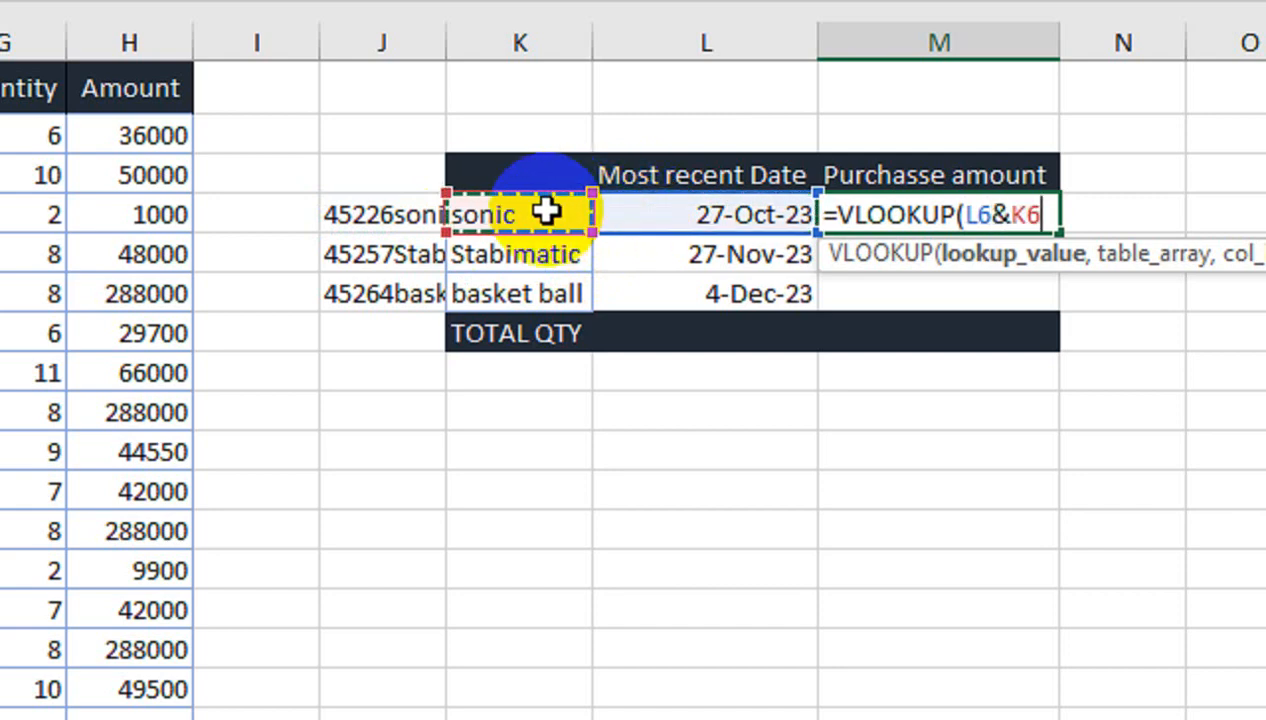
pyautogui.write(',')
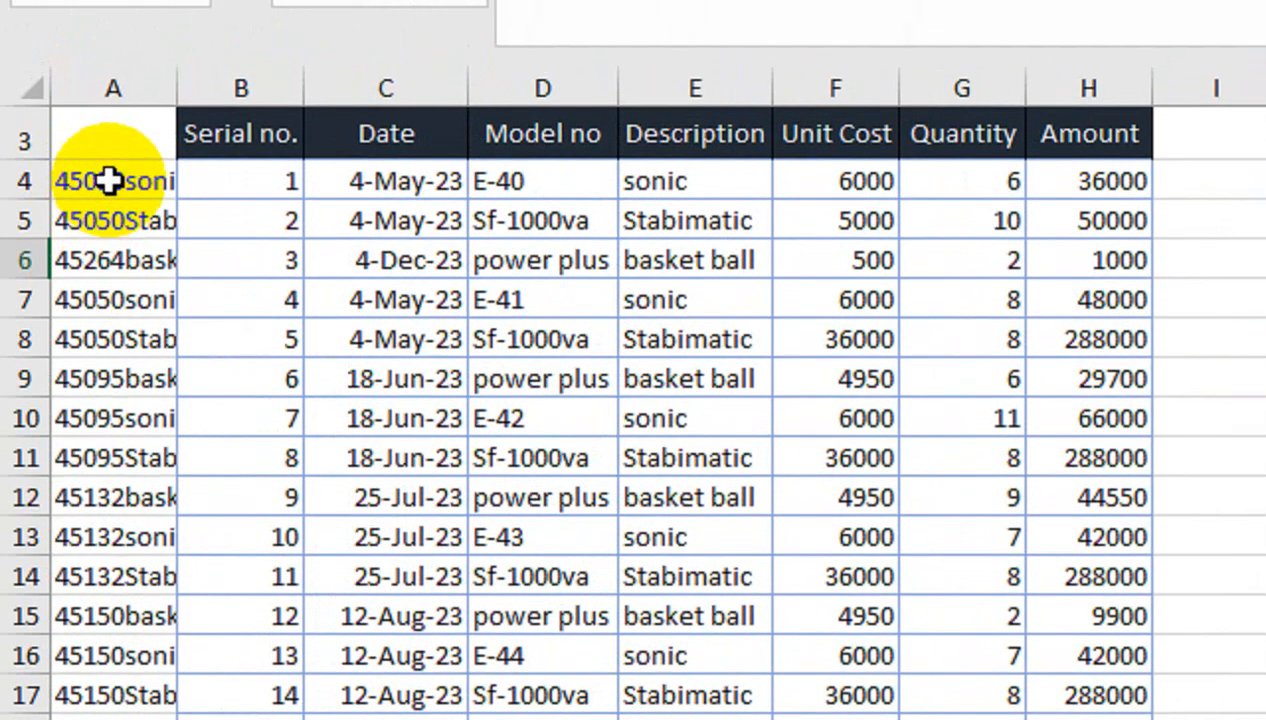
# Step: Set the VLOOKUP table array to the stock table with the helper column, as the absolute range $A$3:$H$24
pyautogui.click(110, 181)
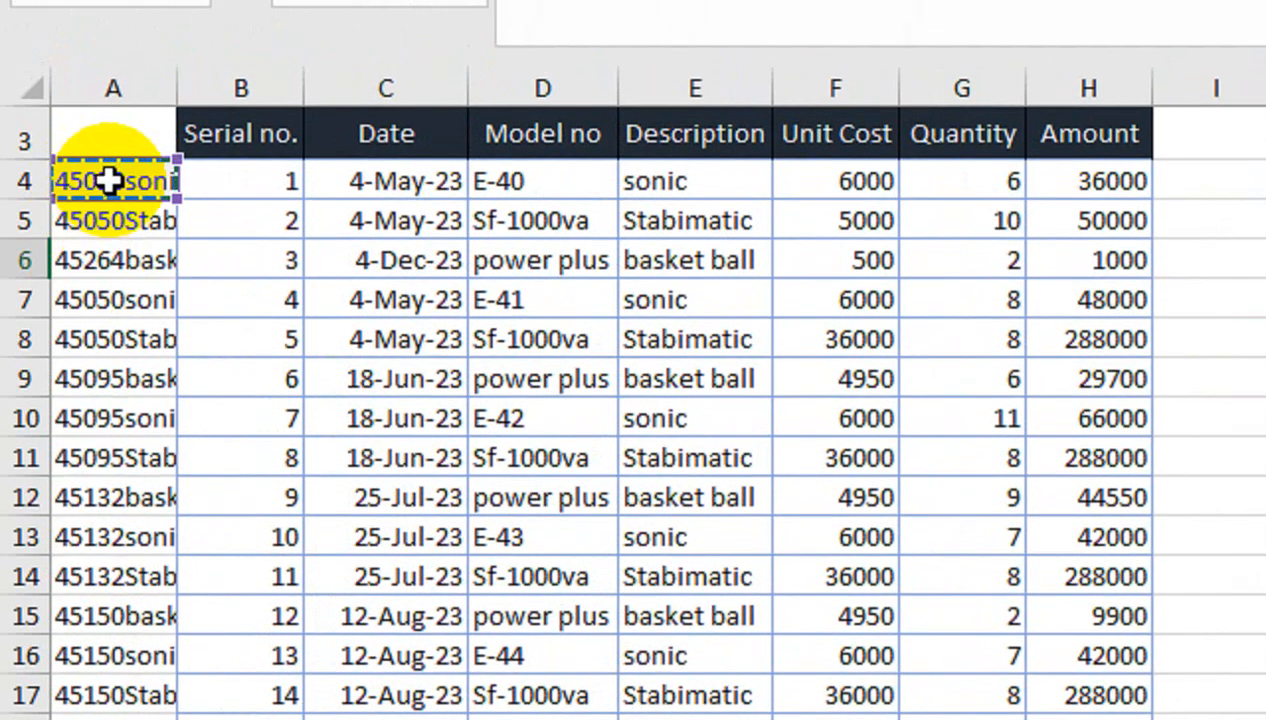
pyautogui.moveTo(110, 135); pyautogui.dragTo(1100, 135)
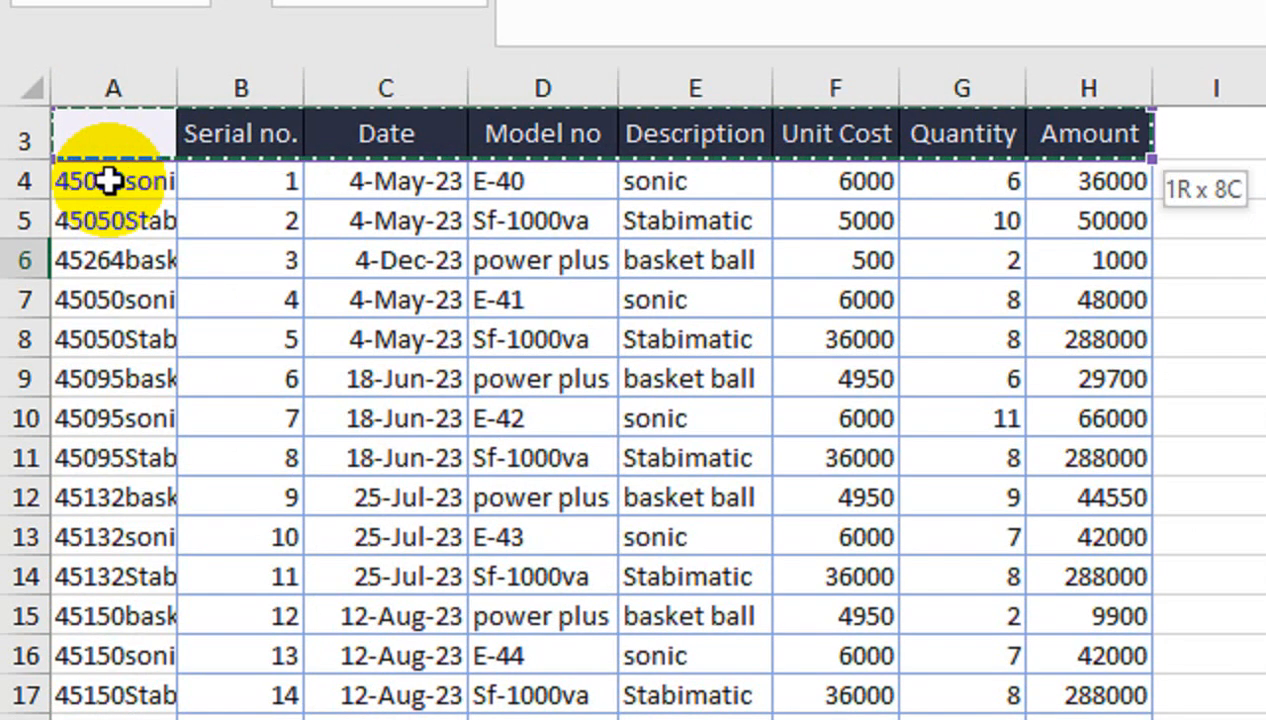
pyautogui.hotkey('shift', 'Down')
pyautogui.hotkey('ctrl', 'shift', 'Down')
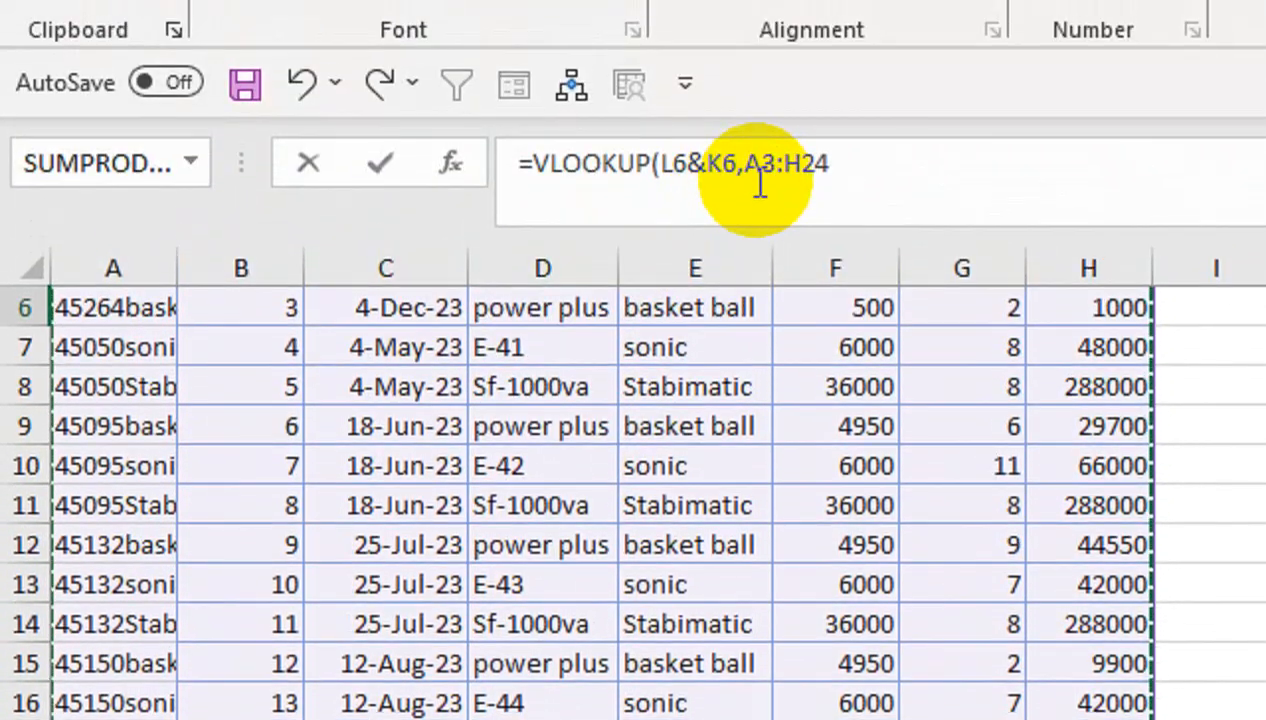
pyautogui.press('F4')
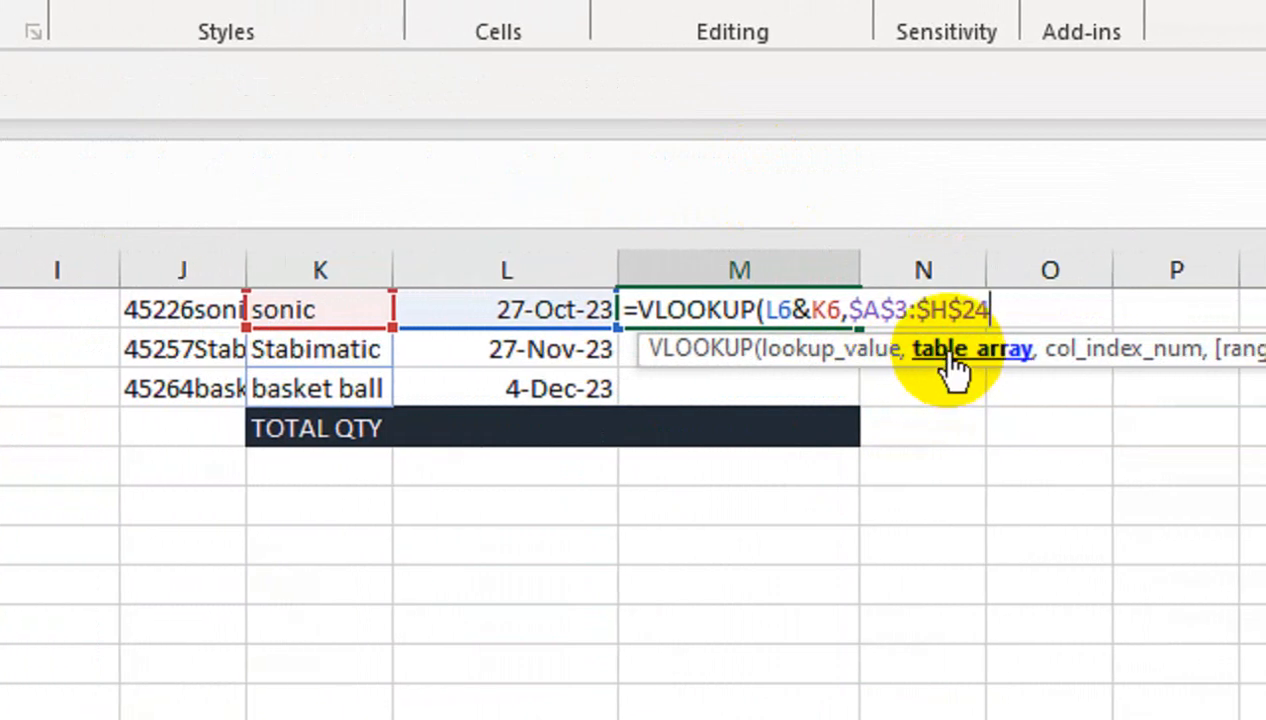
pyautogui.write(',')
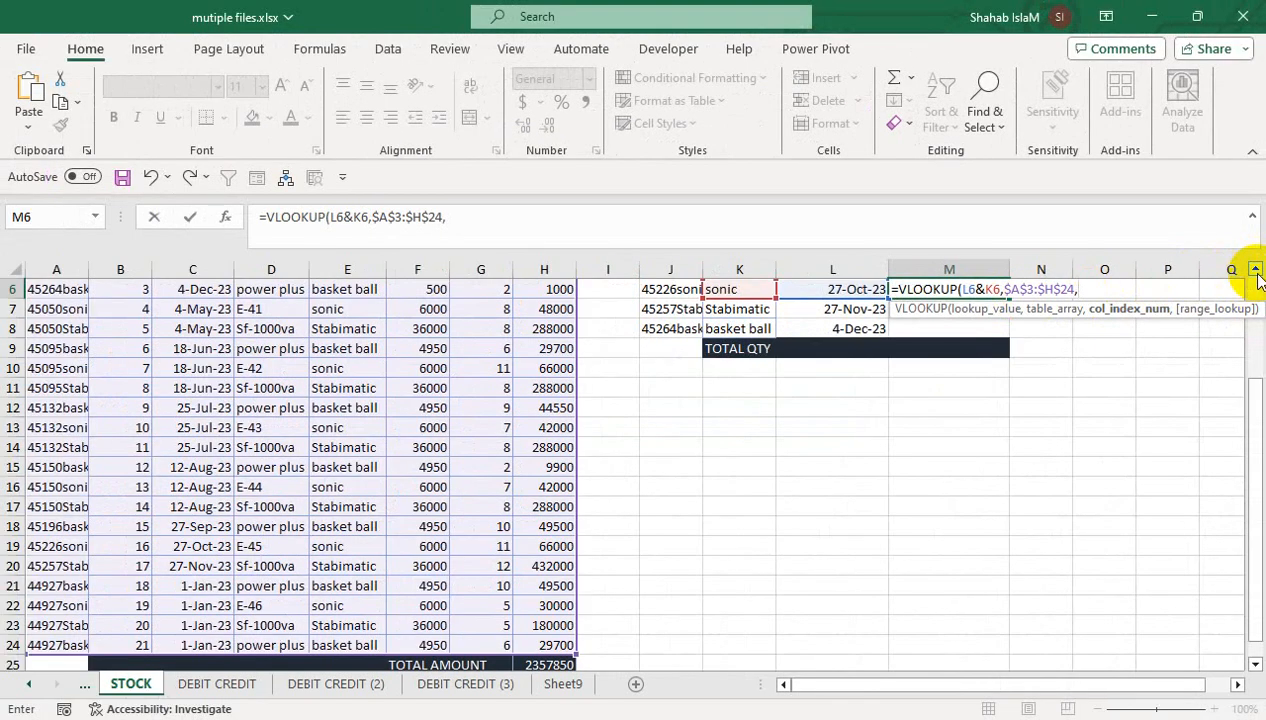
# Step: Complete the M6 VLOOKUP with column index 6 and FALSE for exact match, and fill it down to M8
pyautogui.click(1257, 271)
pyautogui.click(1257, 271)
pyautogui.click(1258, 272)
pyautogui.click(1258, 272)
pyautogui.click(1257, 271)
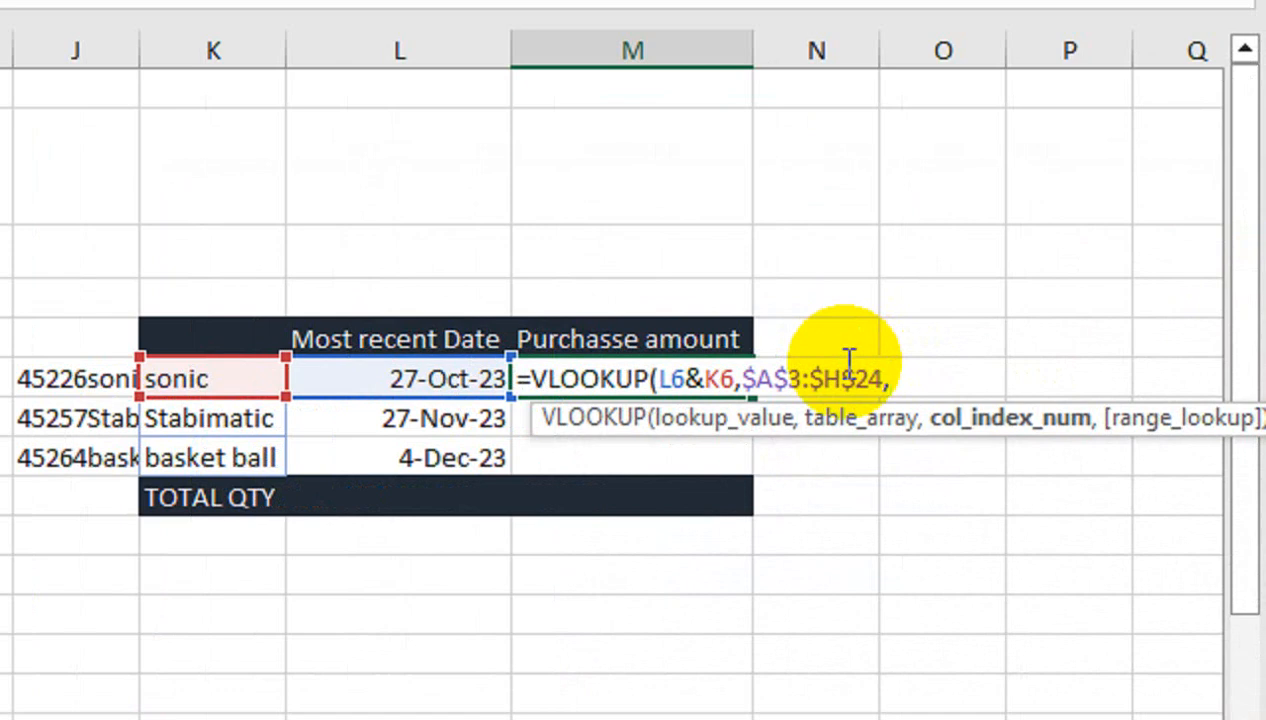
pyautogui.write('6')
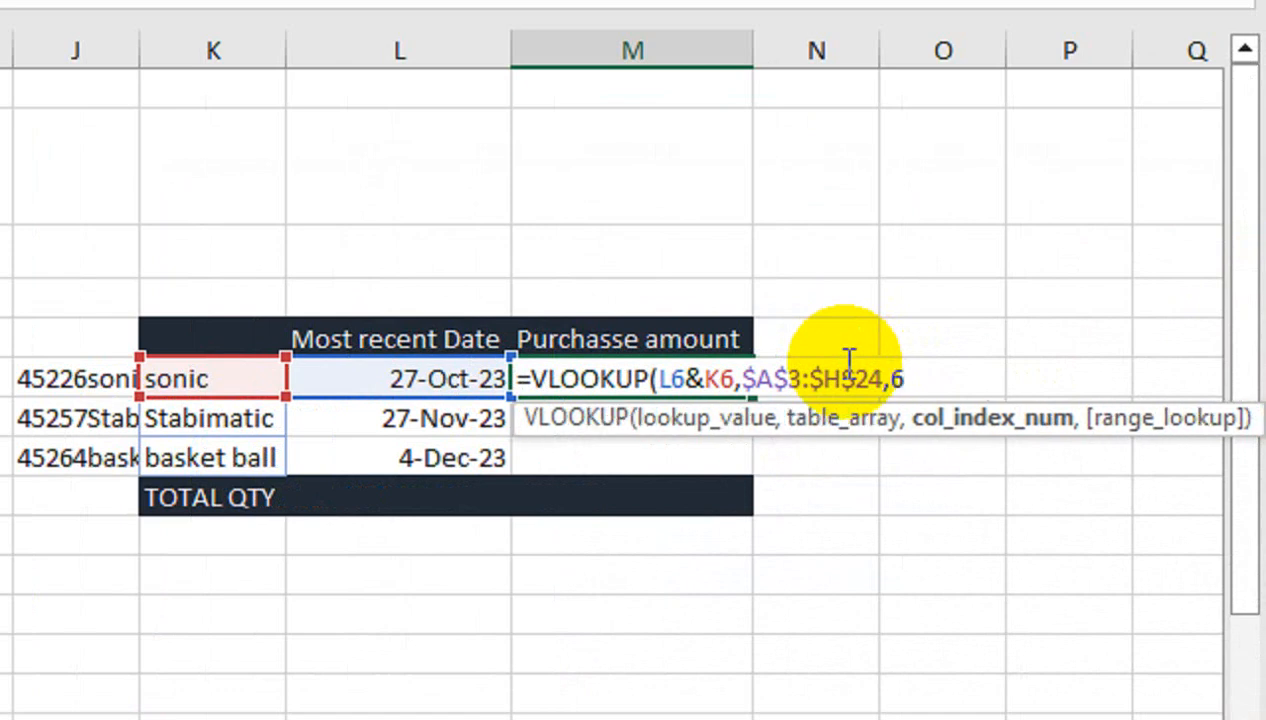
pyautogui.write(',')
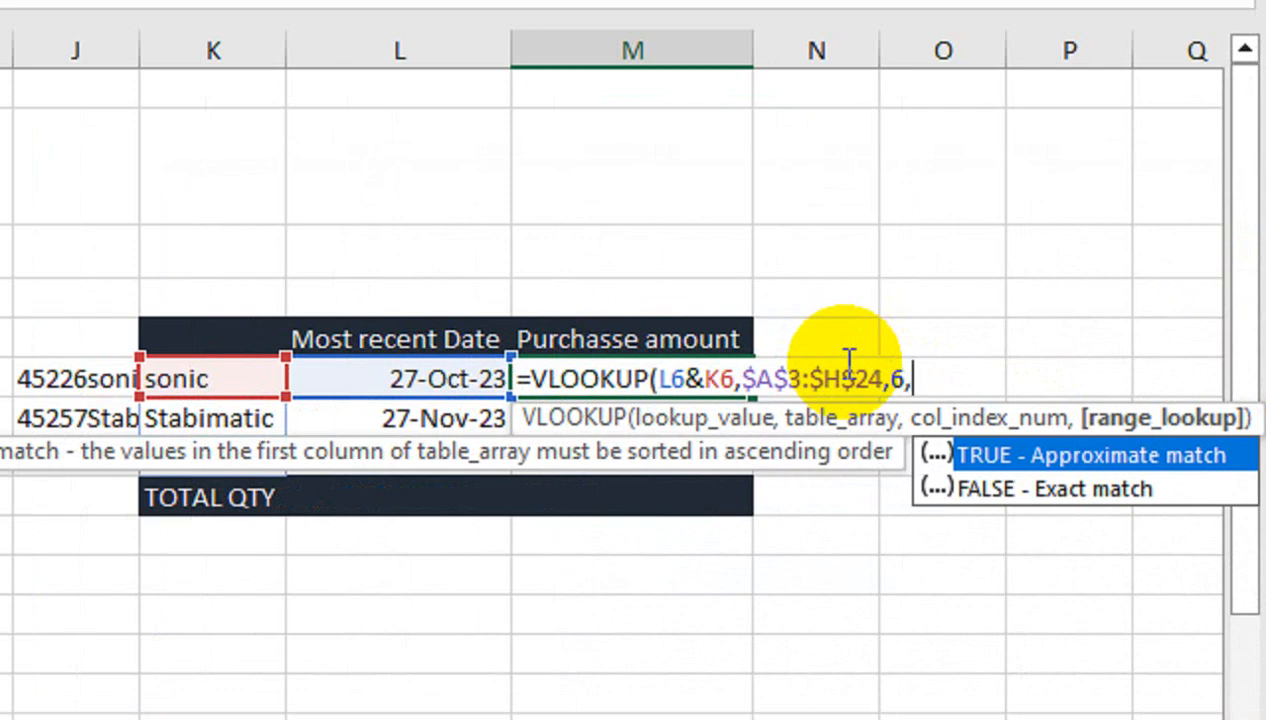
pyautogui.press('Down')
pyautogui.press('Tab')
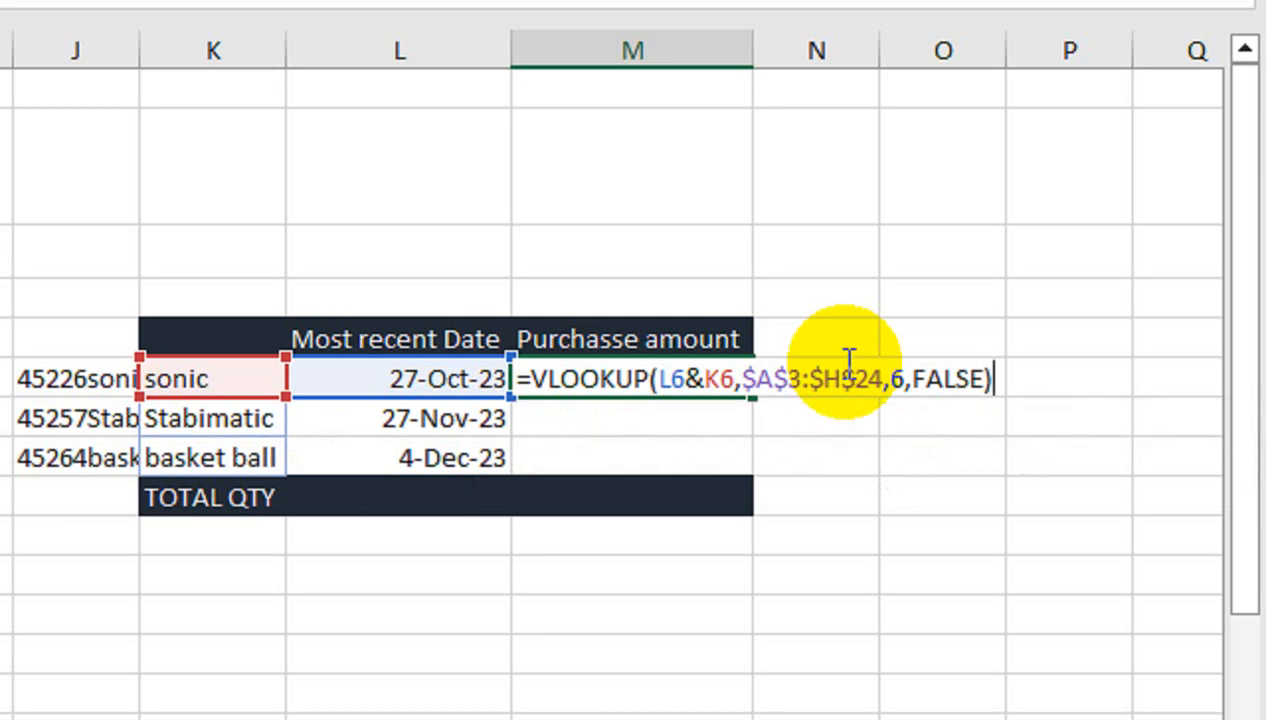
pyautogui.press('Return')
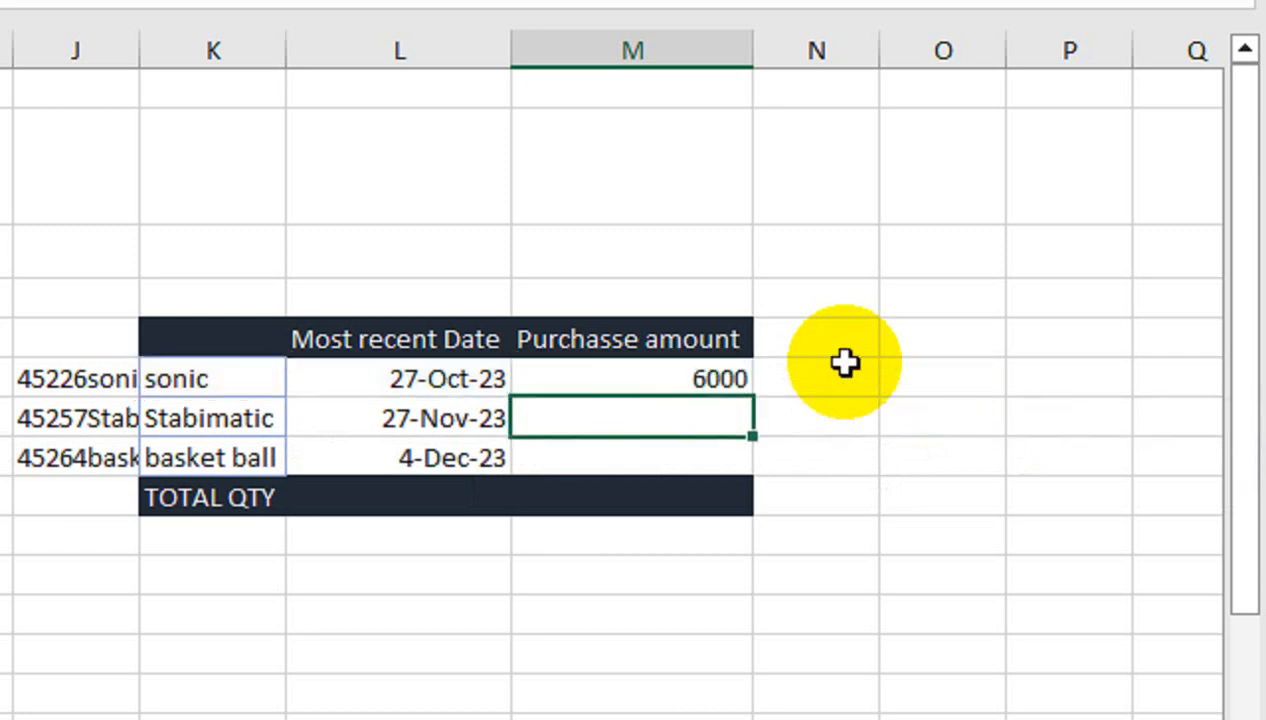
pyautogui.click(698, 376)
pyautogui.moveTo(749, 395); pyautogui.dragTo(751, 474)
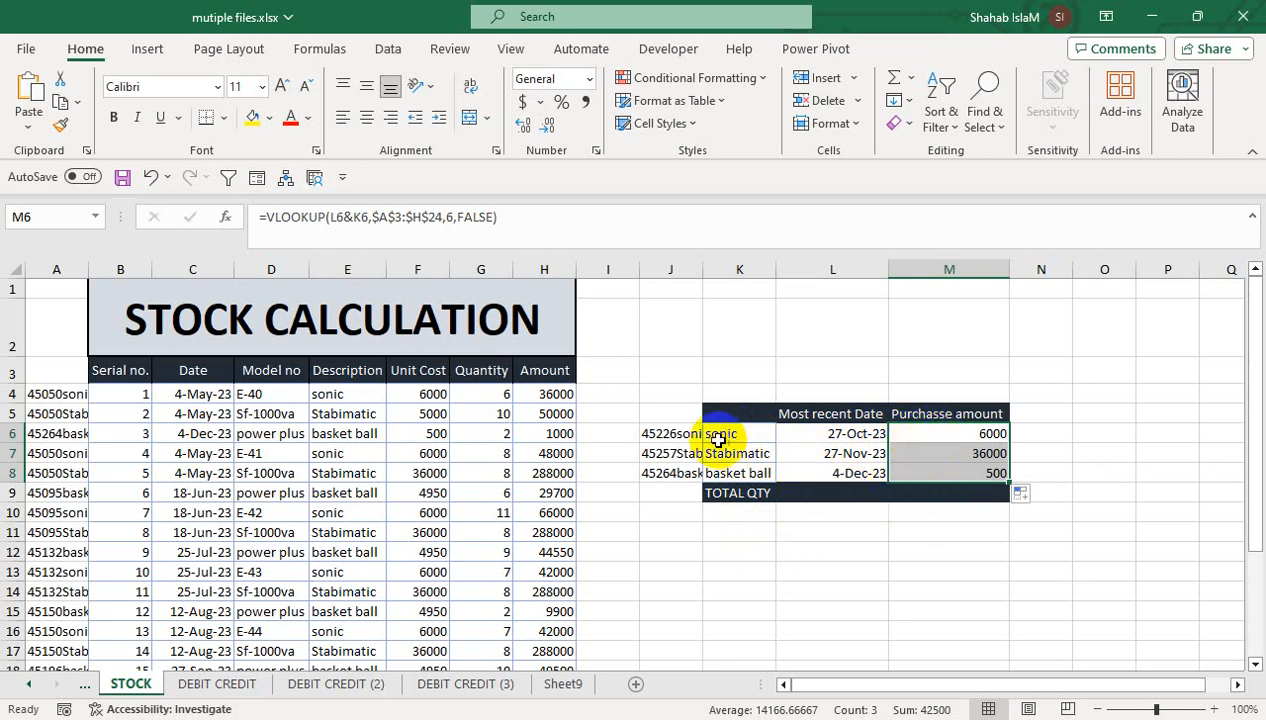
# Step: Clear the joined helper values in J6:J9 and review the VLOOKUP formula in M6
pyautogui.moveTo(672, 434); pyautogui.dragTo(681, 487)
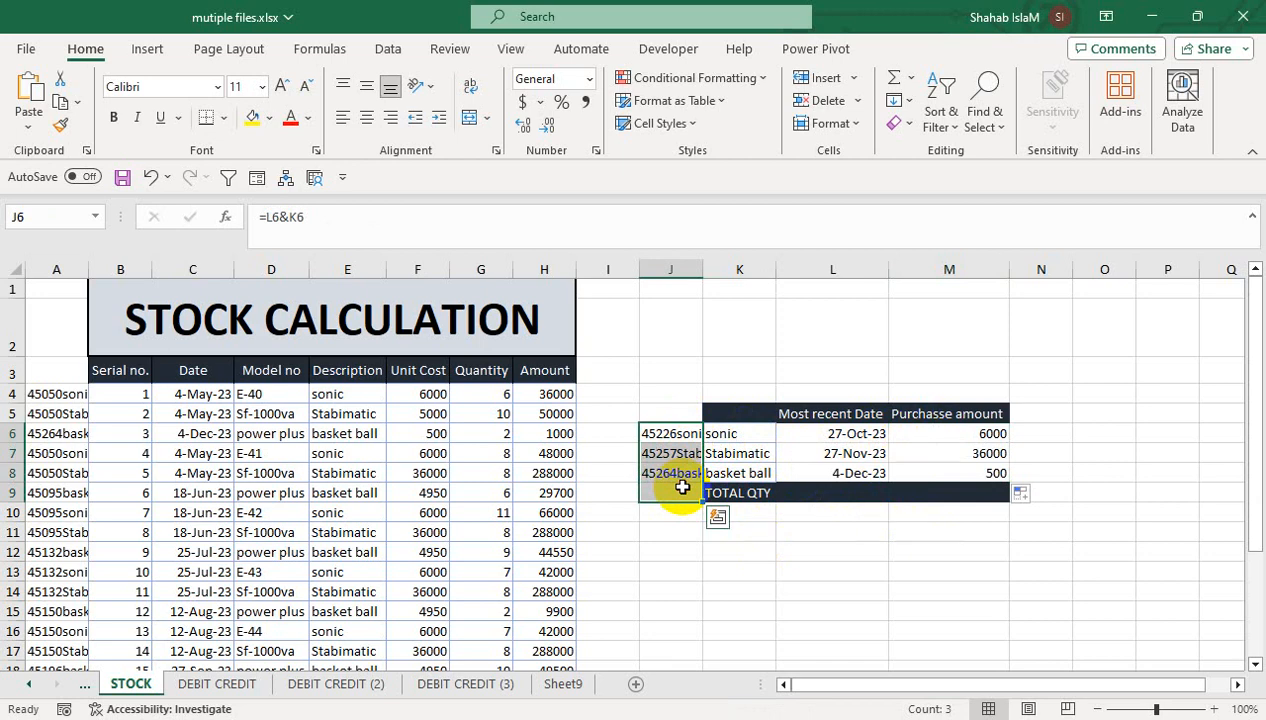
pyautogui.press('Delete')
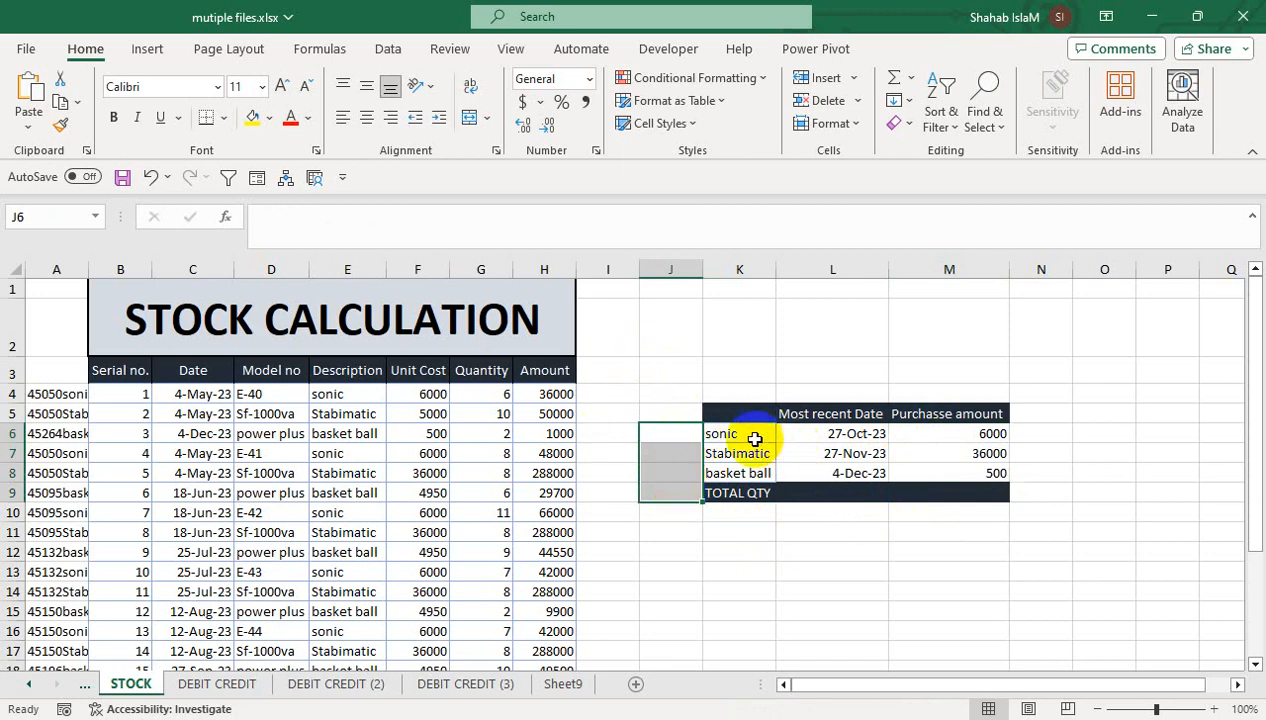
pyautogui.click(938, 434)
pyautogui.doubleClick(940, 434)
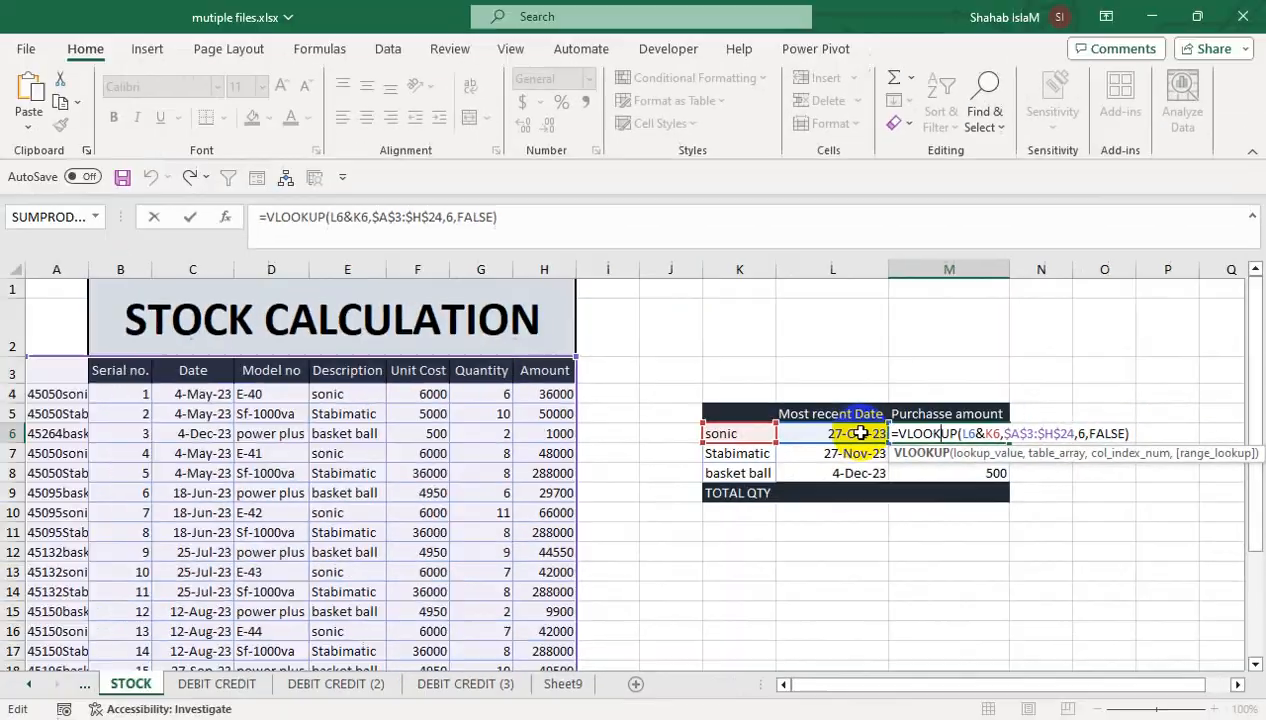
pyautogui.press('Return')
# Step: Hide helper column A beside the stock table
pyautogui.click(62, 270)
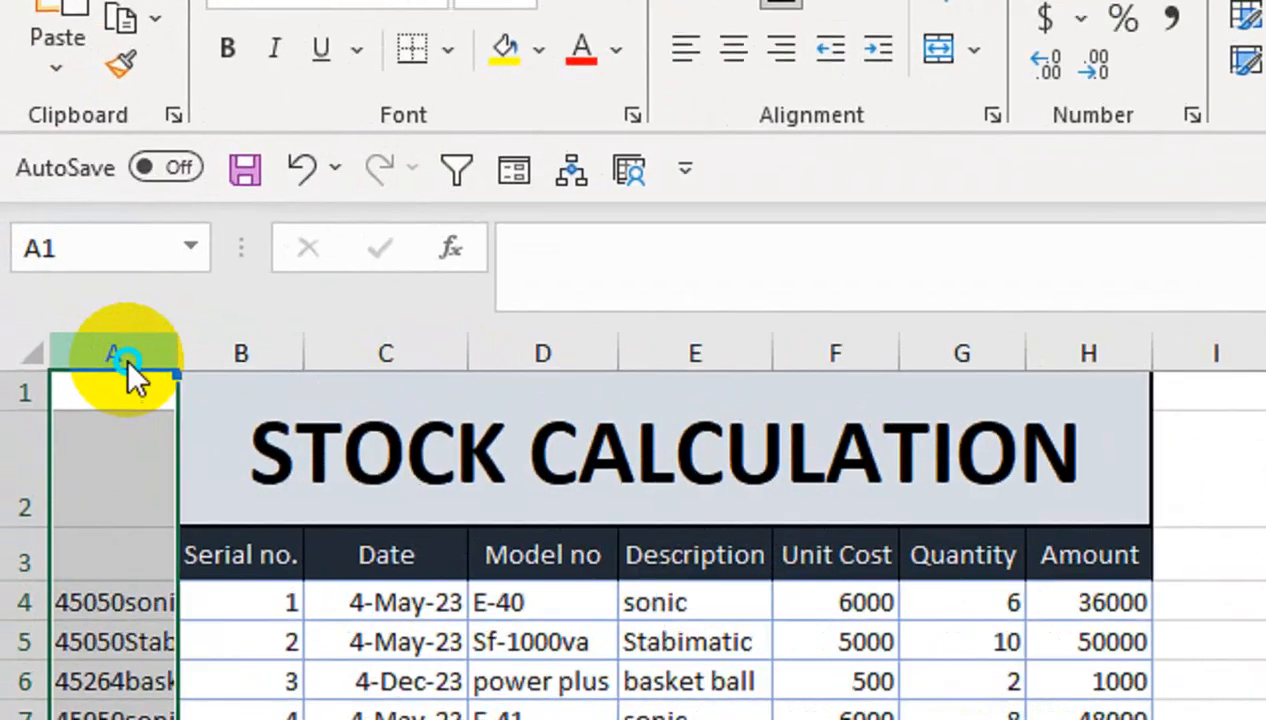
pyautogui.rightClick(62, 270)
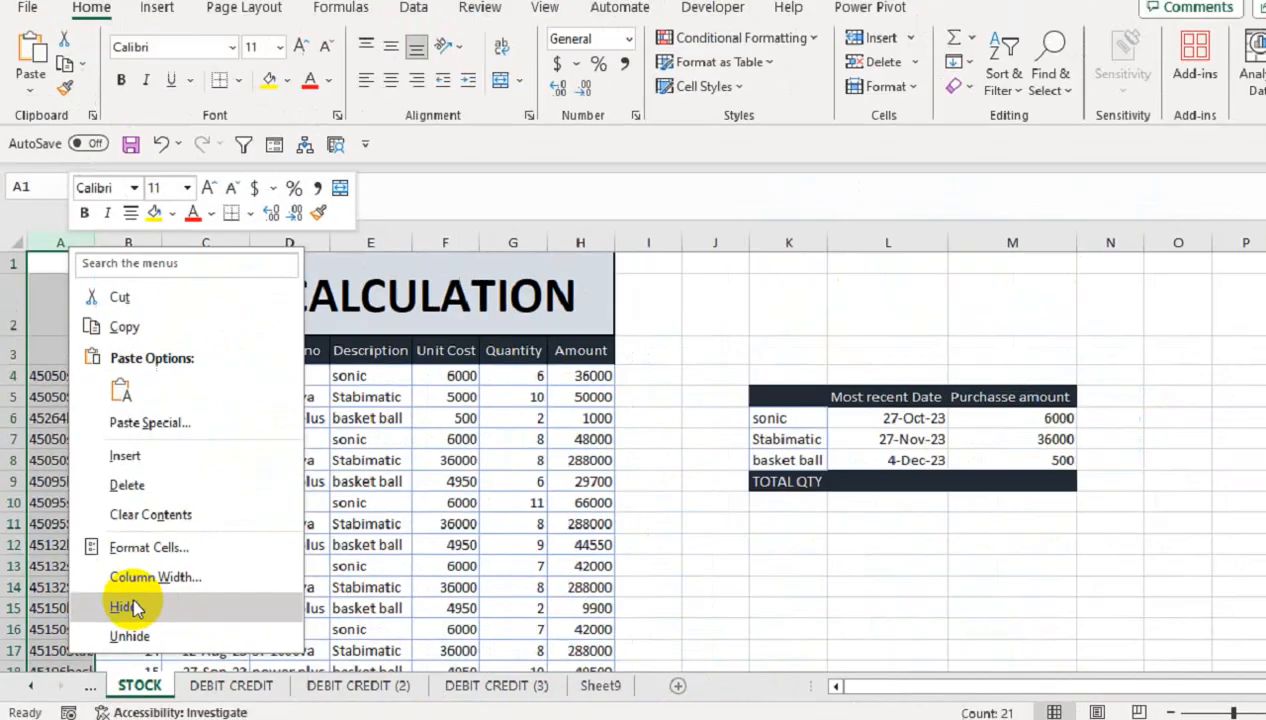
pyautogui.click(252, 552)
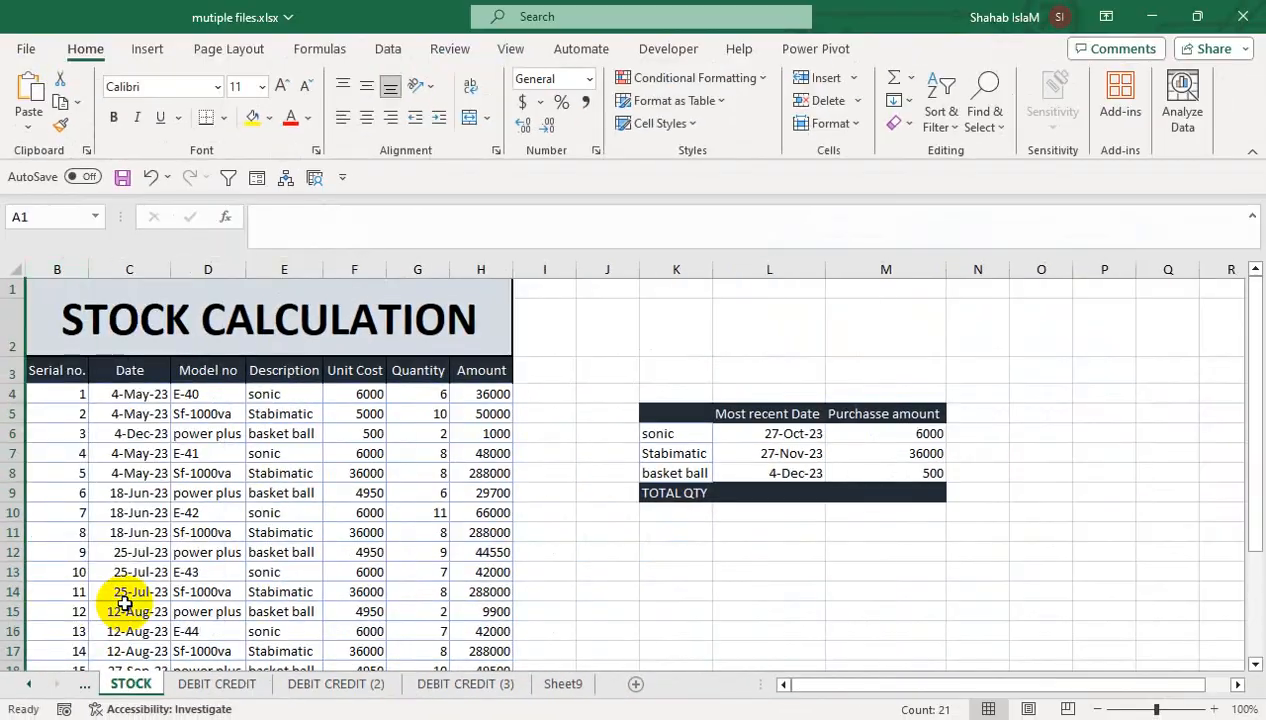
pyautogui.click(200, 453)
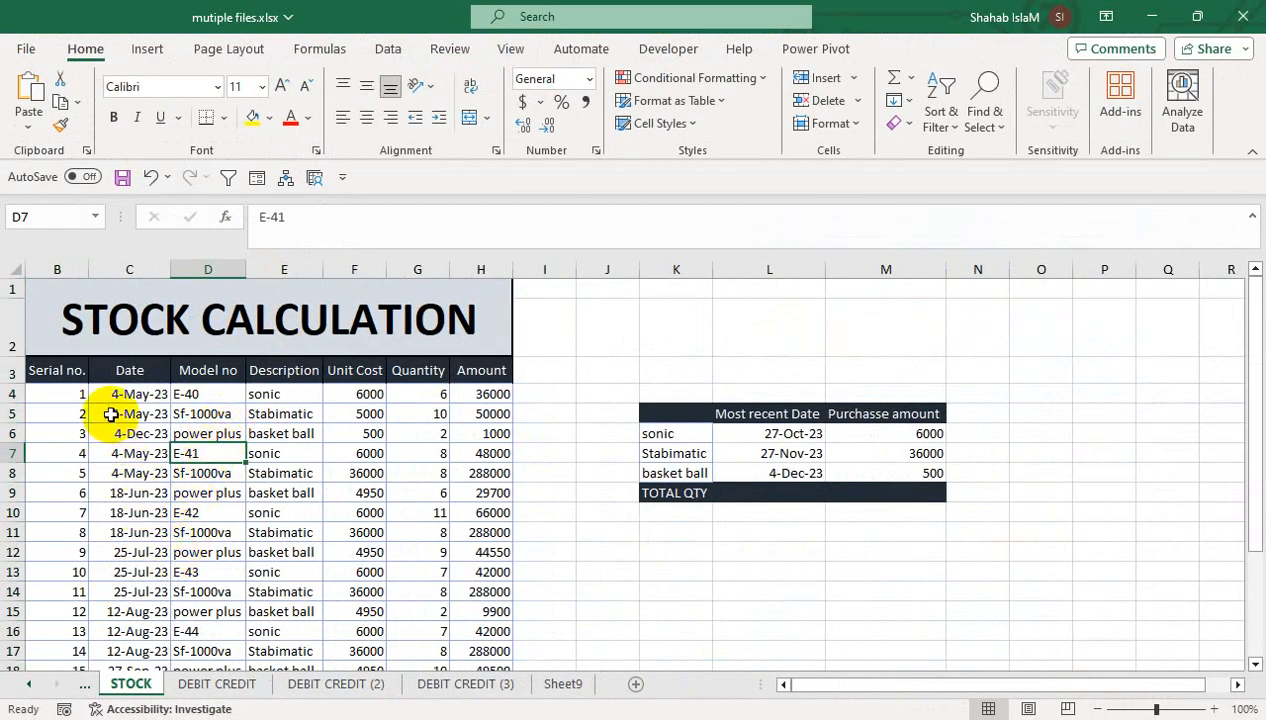
# Step: Set the unit cost of the 4-Dec-23 basket ball purchase in F6 to 1500
pyautogui.click(145, 433)
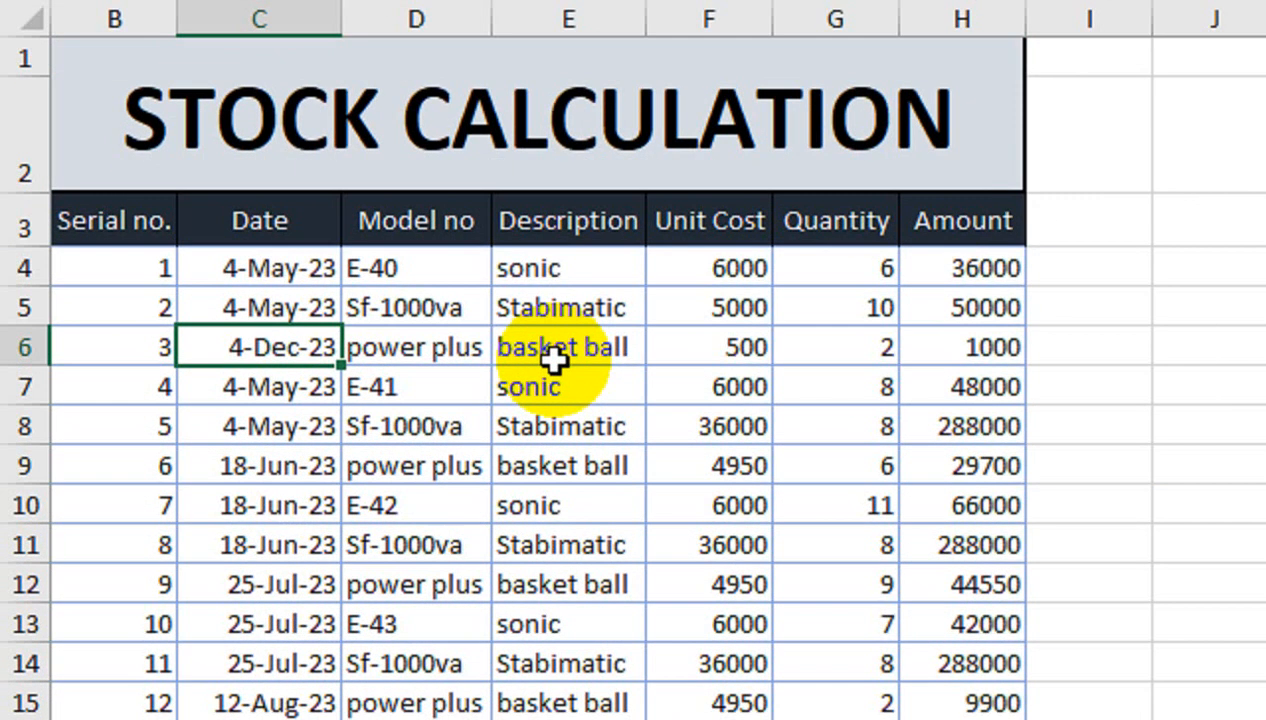
pyautogui.click(682, 338)
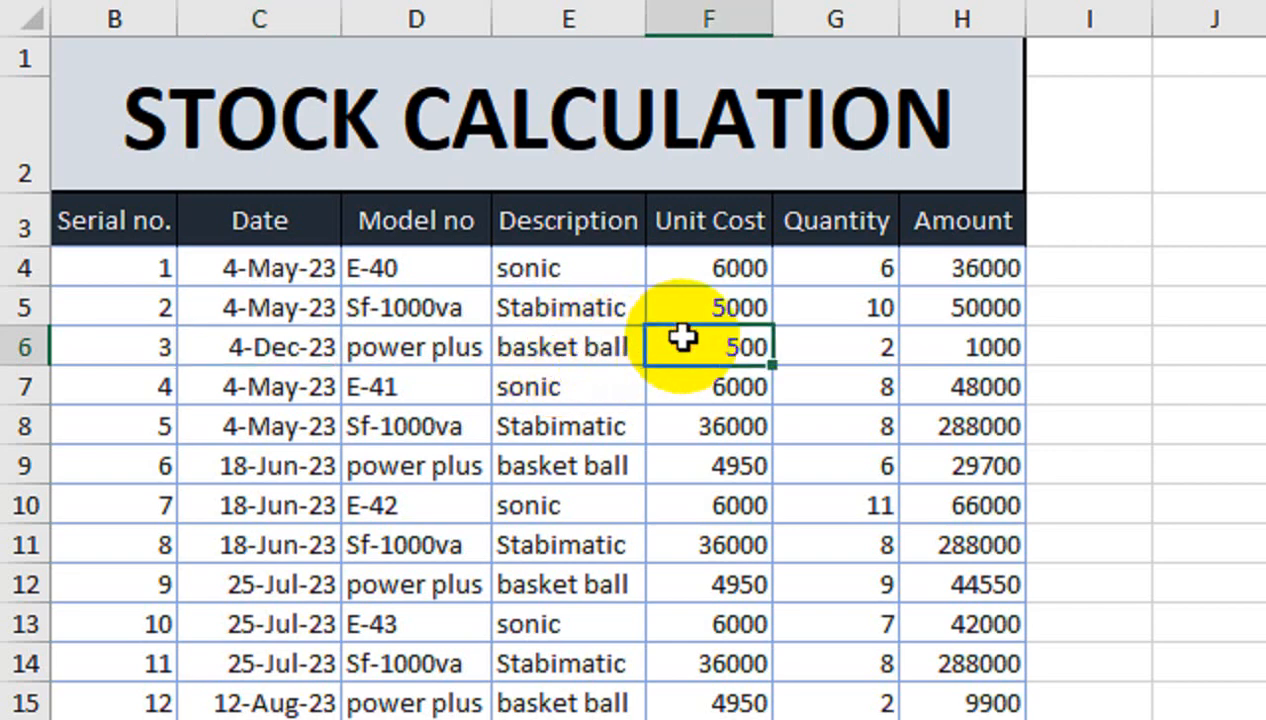
pyautogui.write('1500')
pyautogui.press('Return')
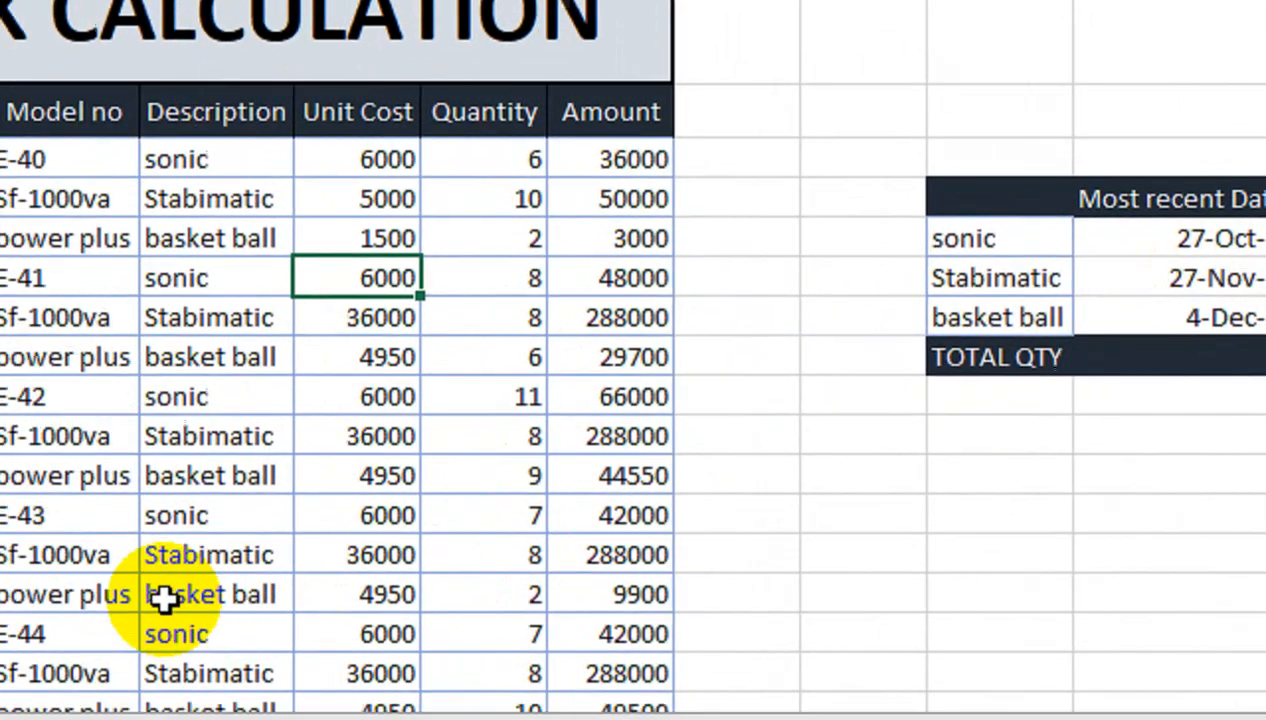
# Step: Set the unit cost of the 27-Oct-23 sonic purchase in F19 to 7500 and the 27-Nov-23 Stabimatic purchase in F20 to 40000
pyautogui.moveTo(130, 638); pyautogui.dragTo(118, 674)
pyautogui.moveTo(314, 675); pyautogui.dragTo(271, 568)
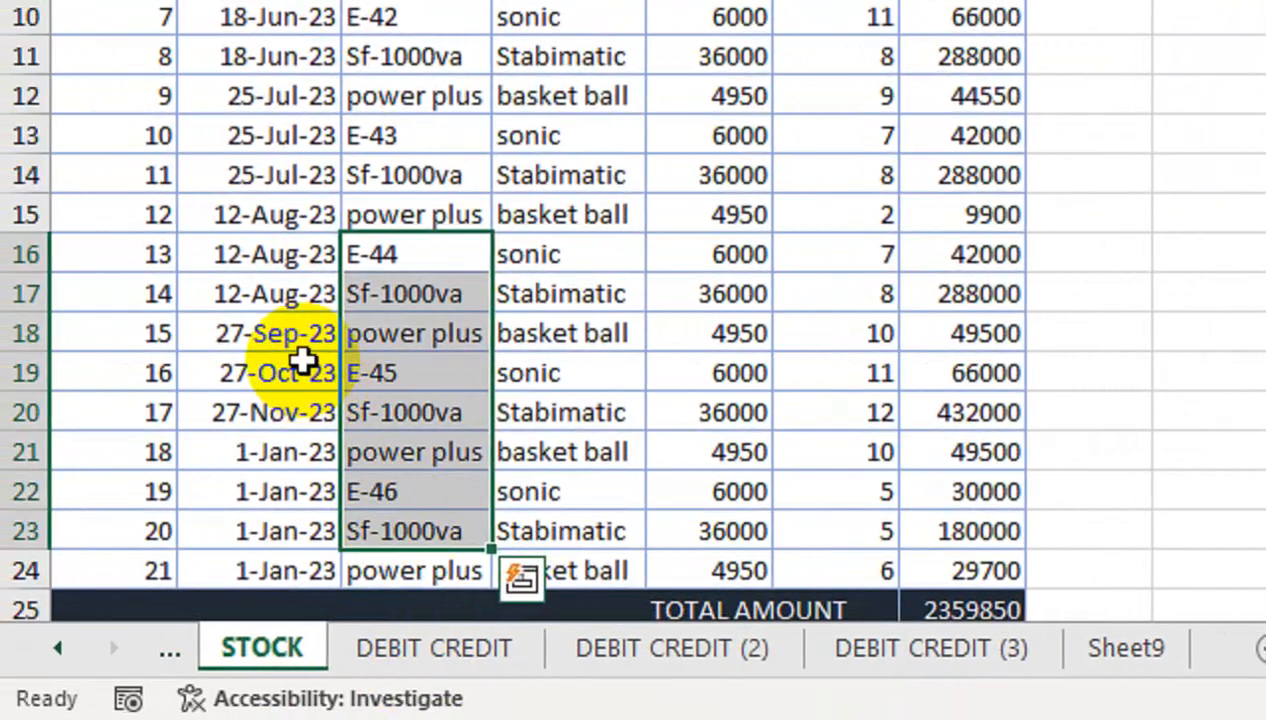
pyautogui.click(192, 333)
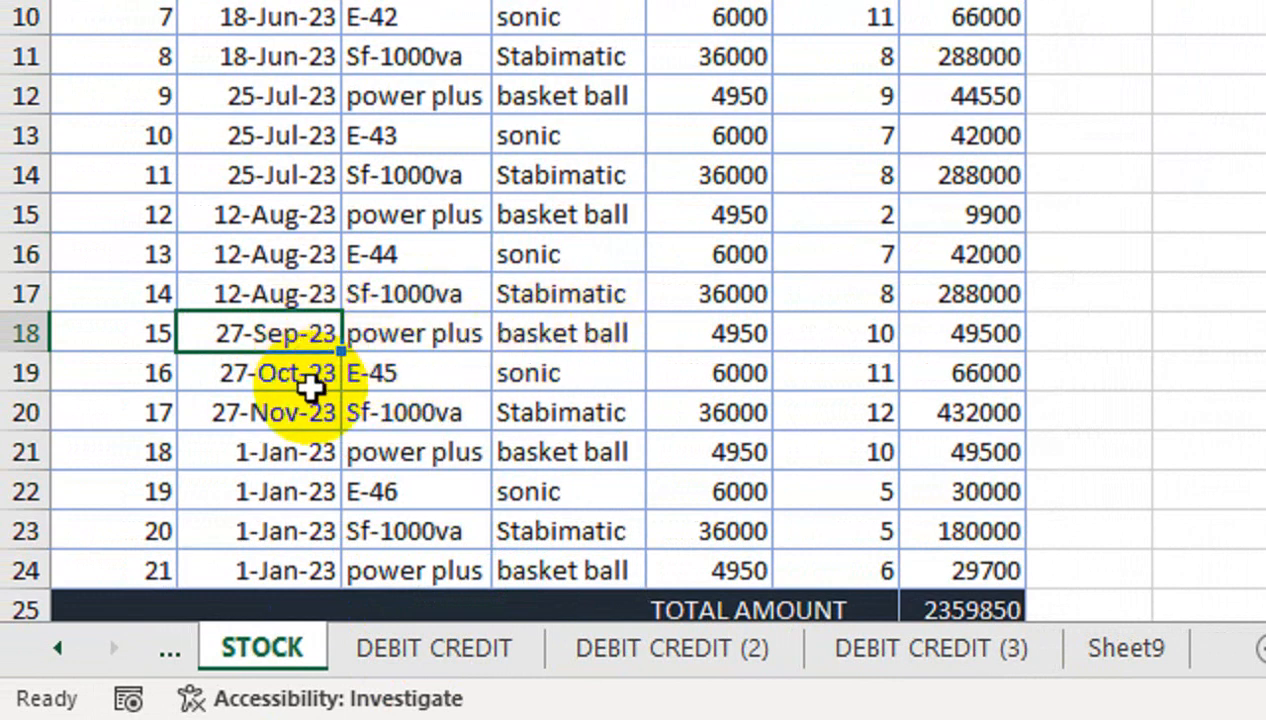
pyautogui.click(692, 372)
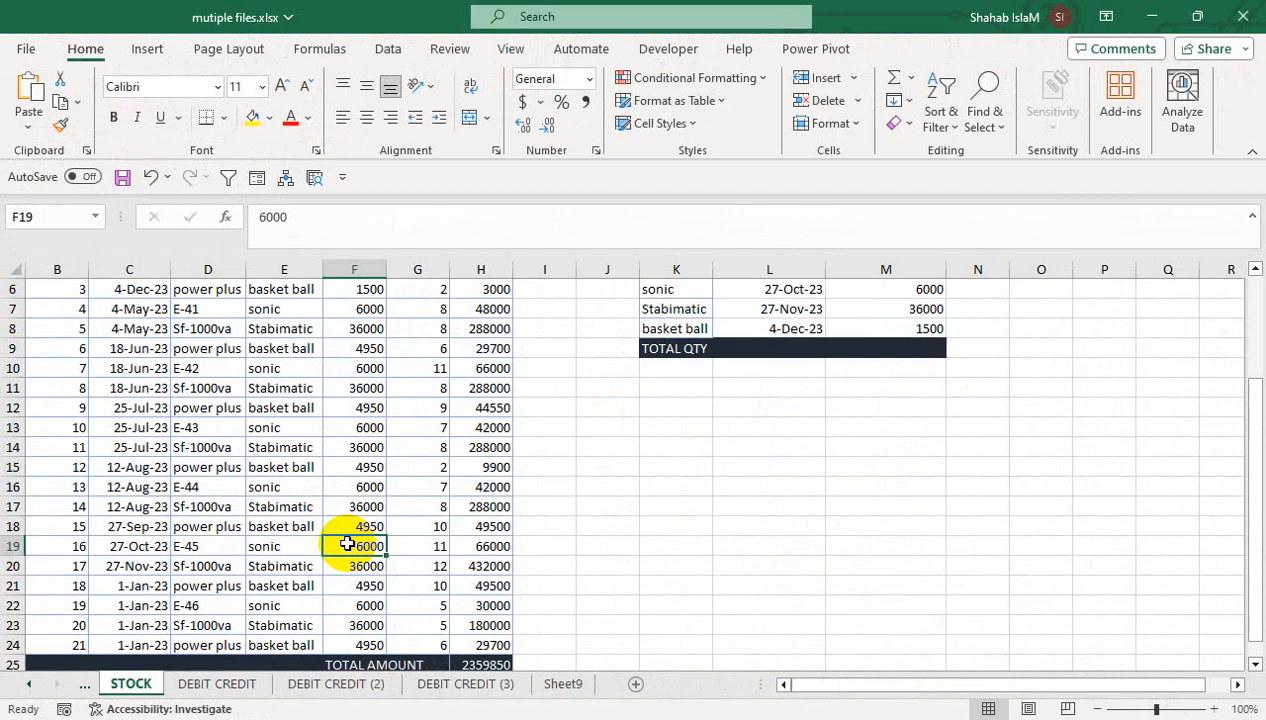
pyautogui.write('75')
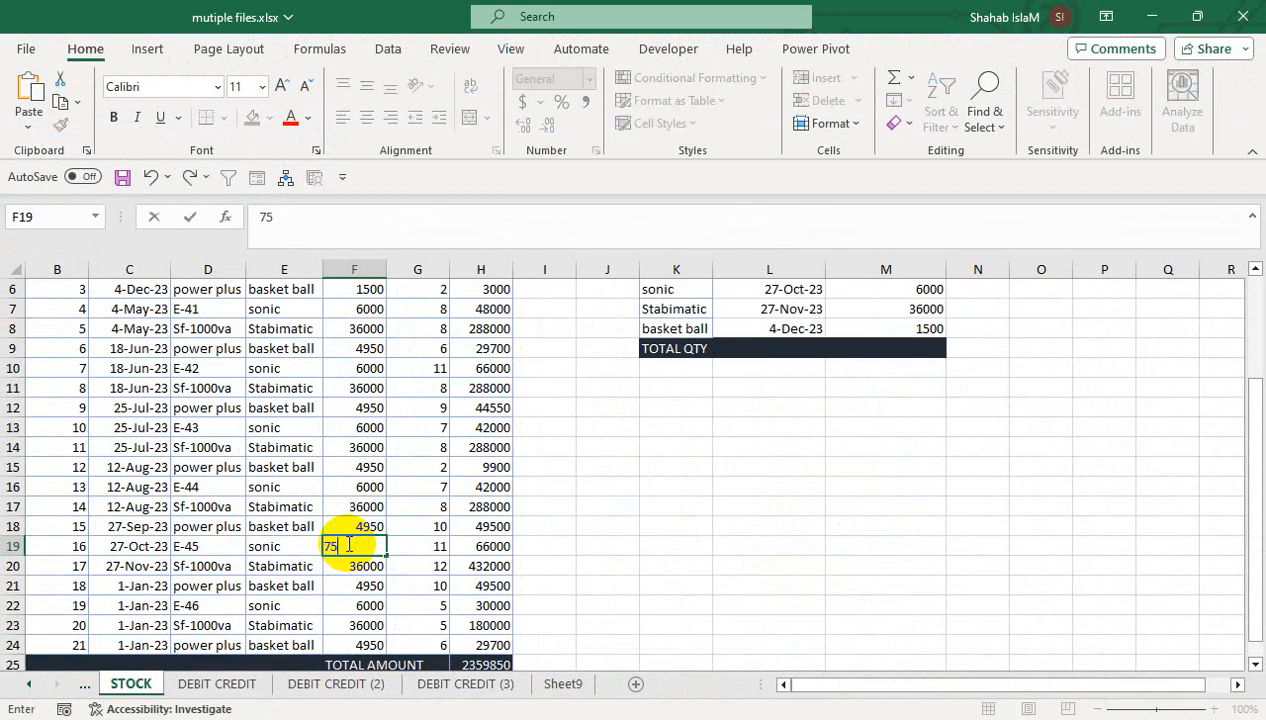
pyautogui.write('00')
pyautogui.press('Return')
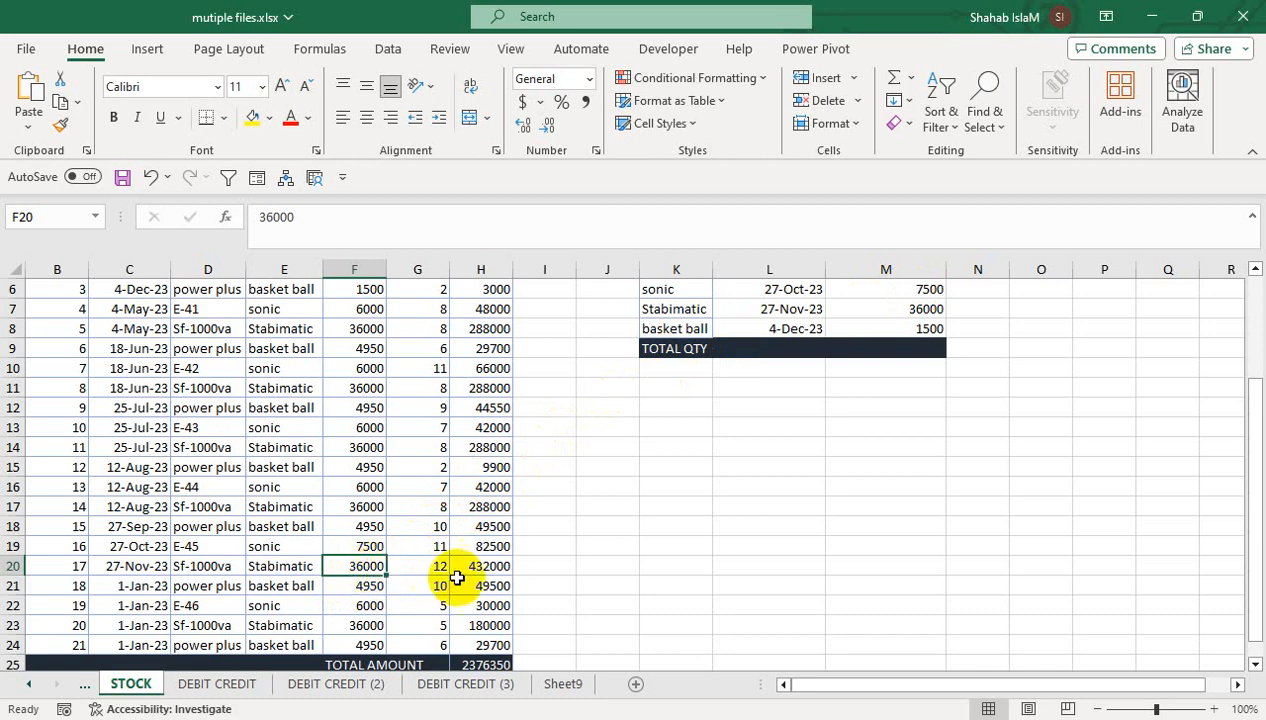
pyautogui.write('40')
pyautogui.press('Return')
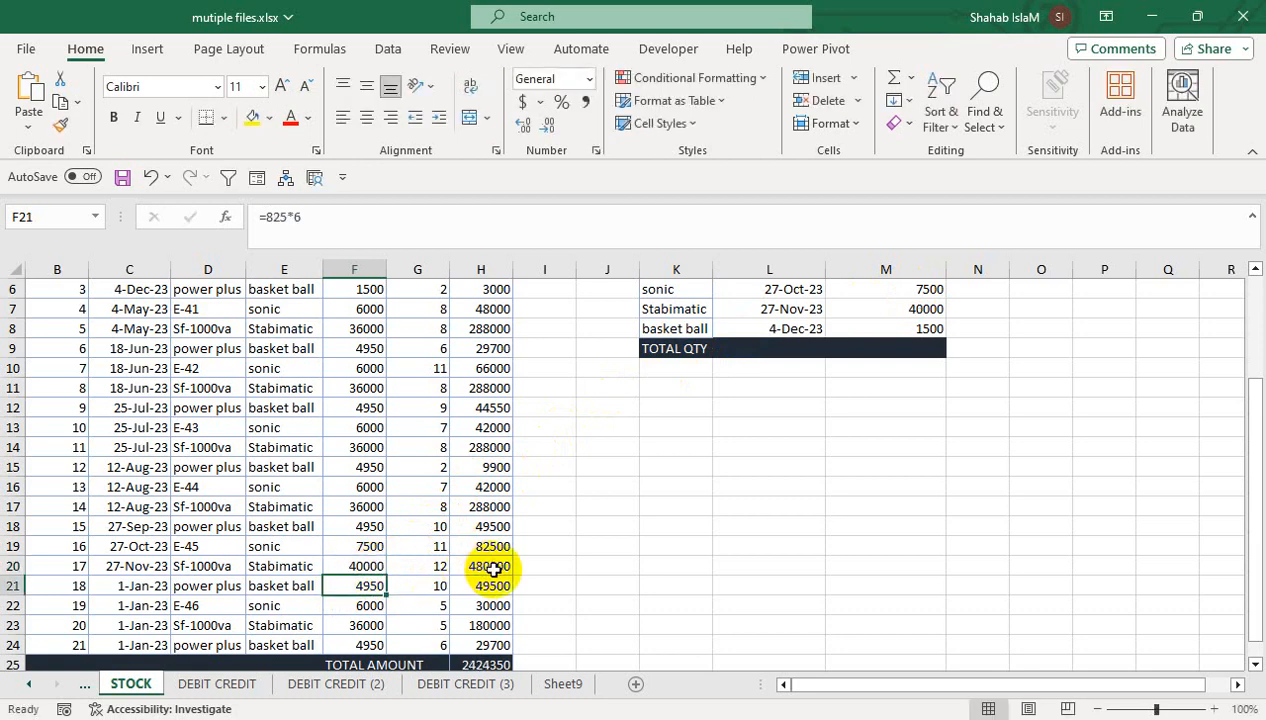
pyautogui.moveTo(983, 387); pyautogui.dragTo(986, 220)
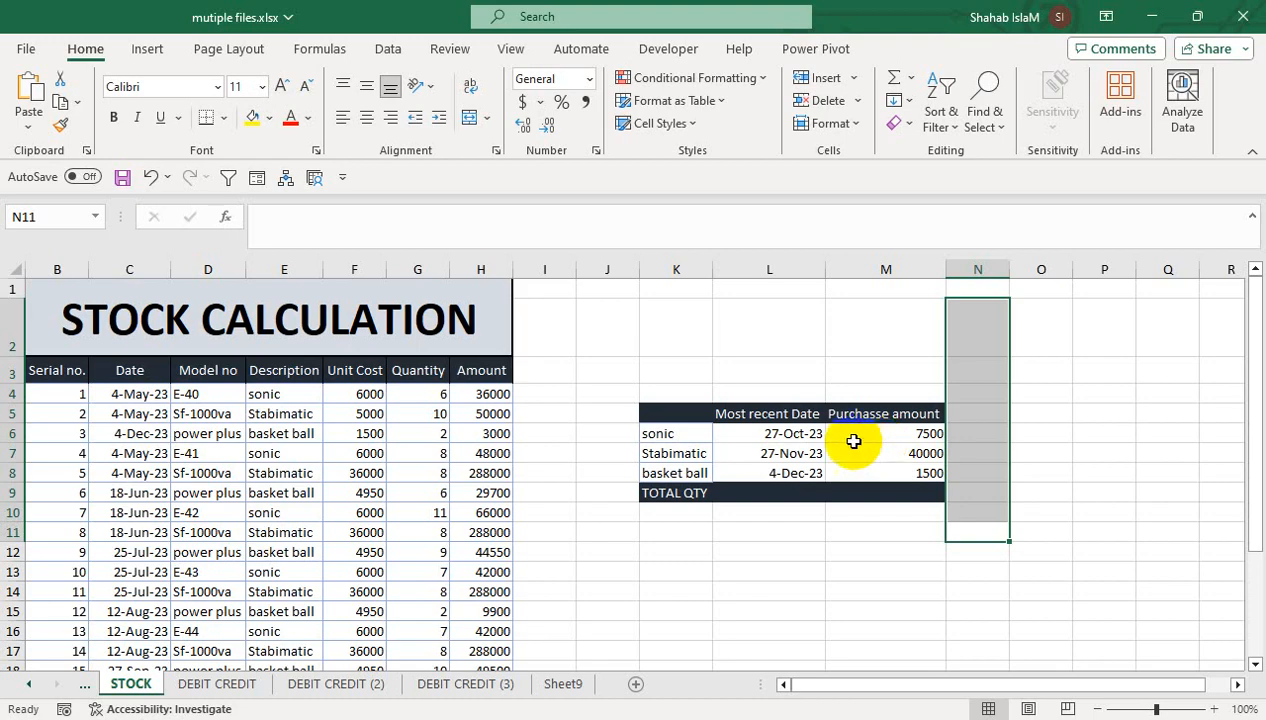
pyautogui.moveTo(131, 651)
pyautogui.mouseDown()
pyautogui.moveTo(133, 622)
pyautogui.moveTo(130, 706)
pyautogui.moveTo(130, 652)
pyautogui.mouseUp()
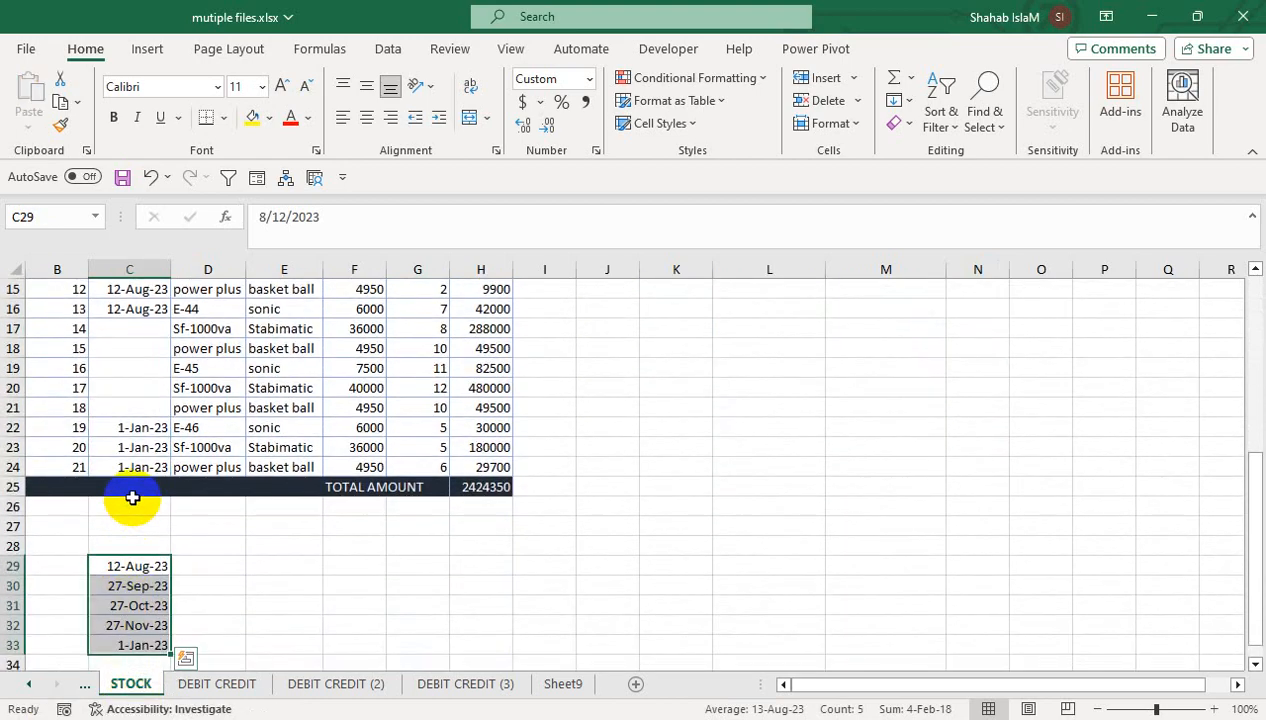
pyautogui.hotkey('ctrl', 'z')
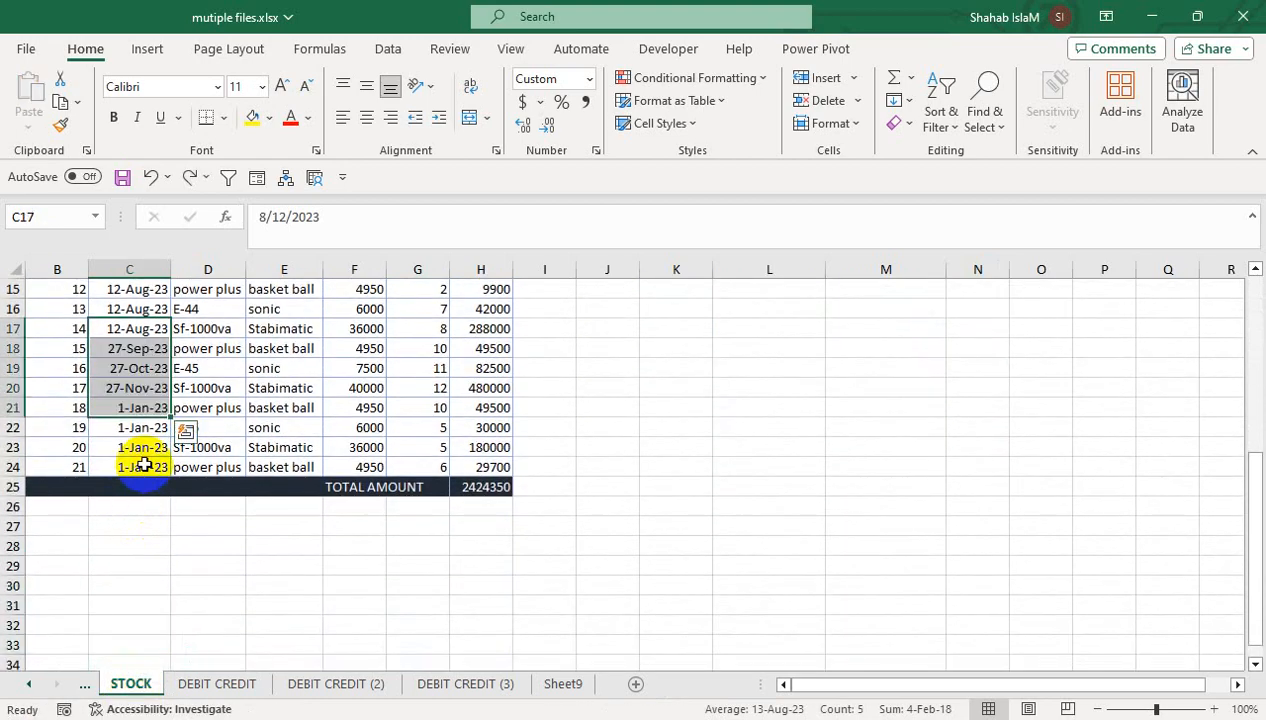
# Step: Insert six blank rows above the TOTAL AMOUNT row, starting at row 25, for further stock entries
pyautogui.moveTo(137, 467); pyautogui.dragTo(135, 586)
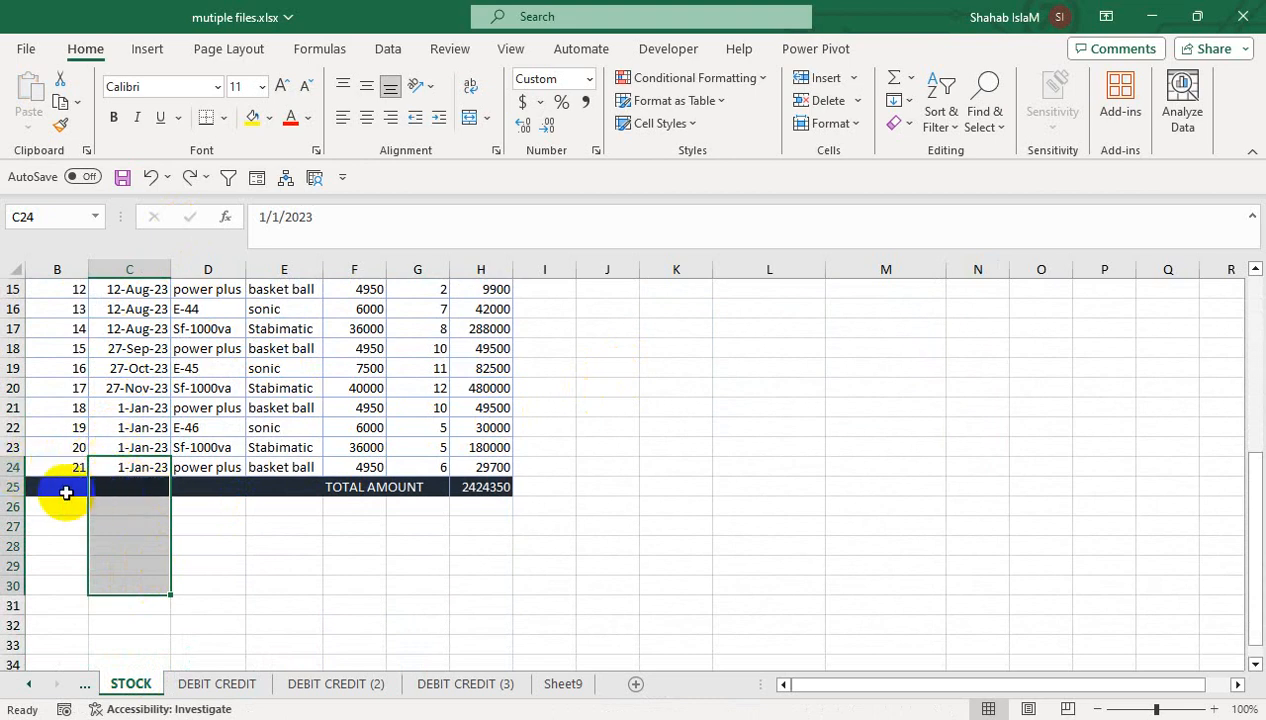
pyautogui.click(12, 486)
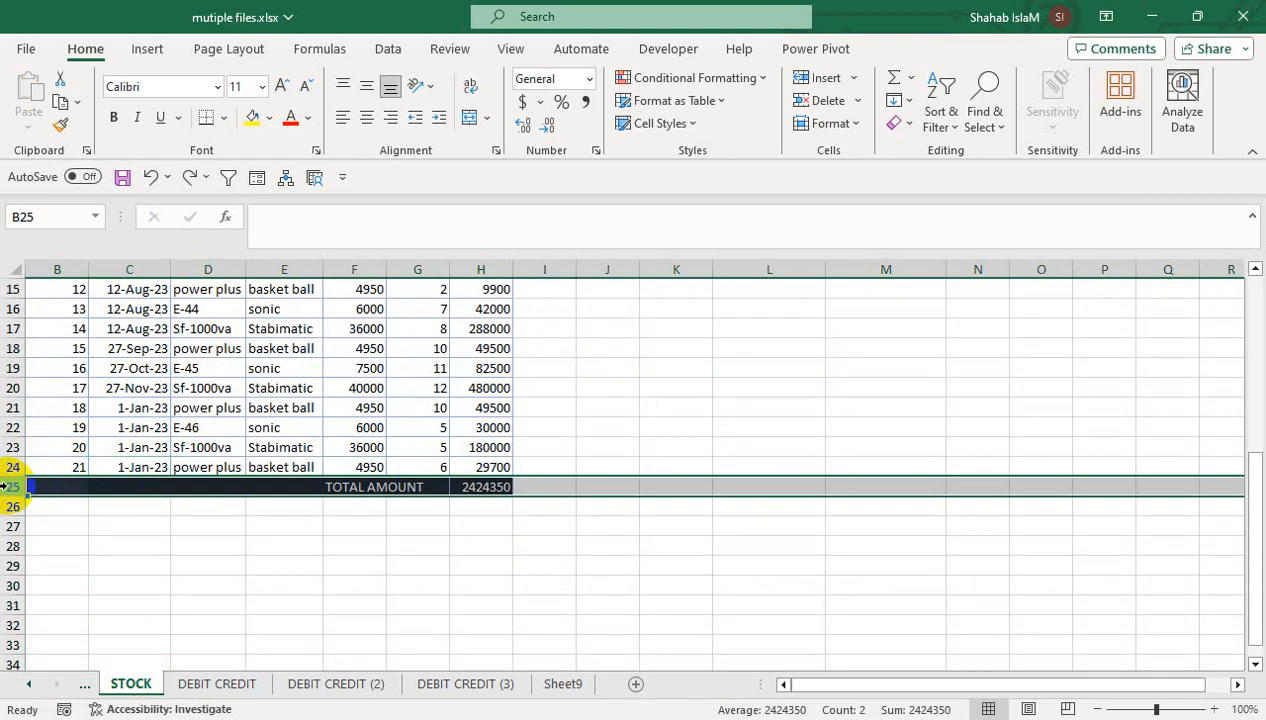
pyautogui.hotkey('ctrl', 'shift', '+')
pyautogui.hotkey('ctrl', 'shift', '+')
pyautogui.hotkey('ctrl', 'shift', '+')
pyautogui.hotkey('ctrl', 'shift', '+')
pyautogui.hotkey('ctrl', 'shift', '+')
pyautogui.hotkey('ctrl', 'shift', '+')
pyautogui.click(145, 446)
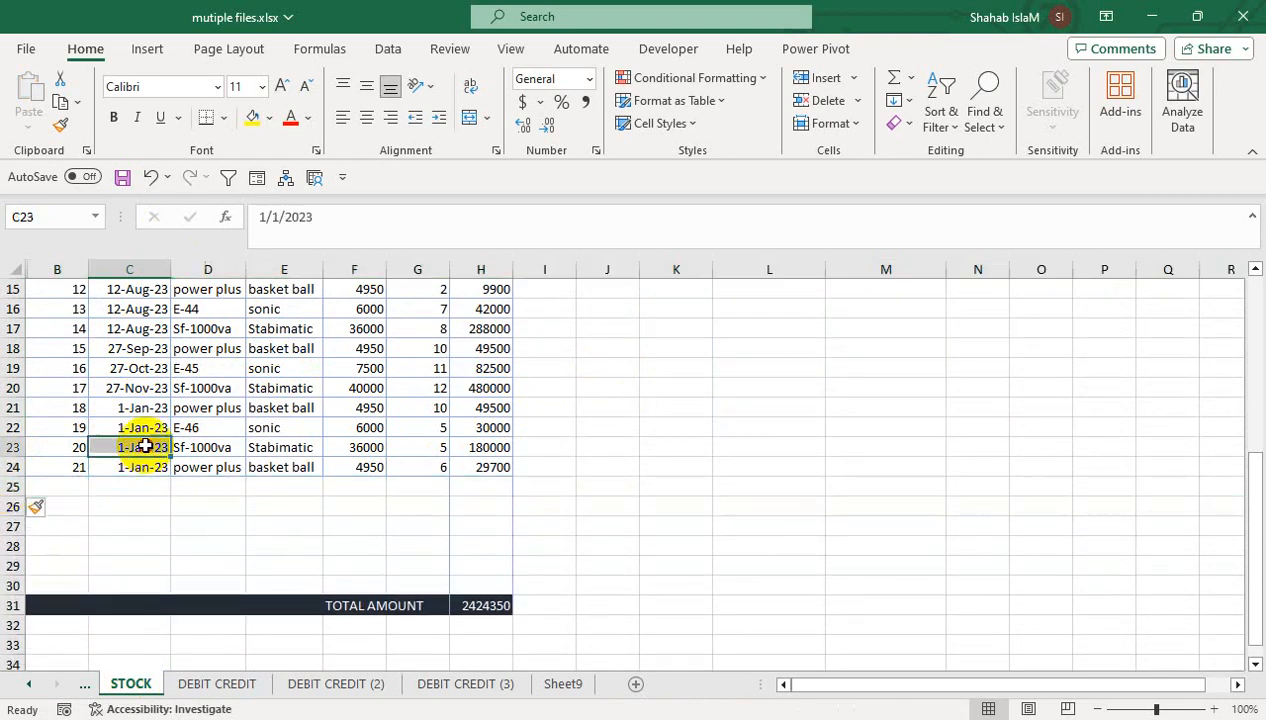
pyautogui.moveTo(145, 446); pyautogui.dragTo(140, 464)
pyautogui.click(49, 484)
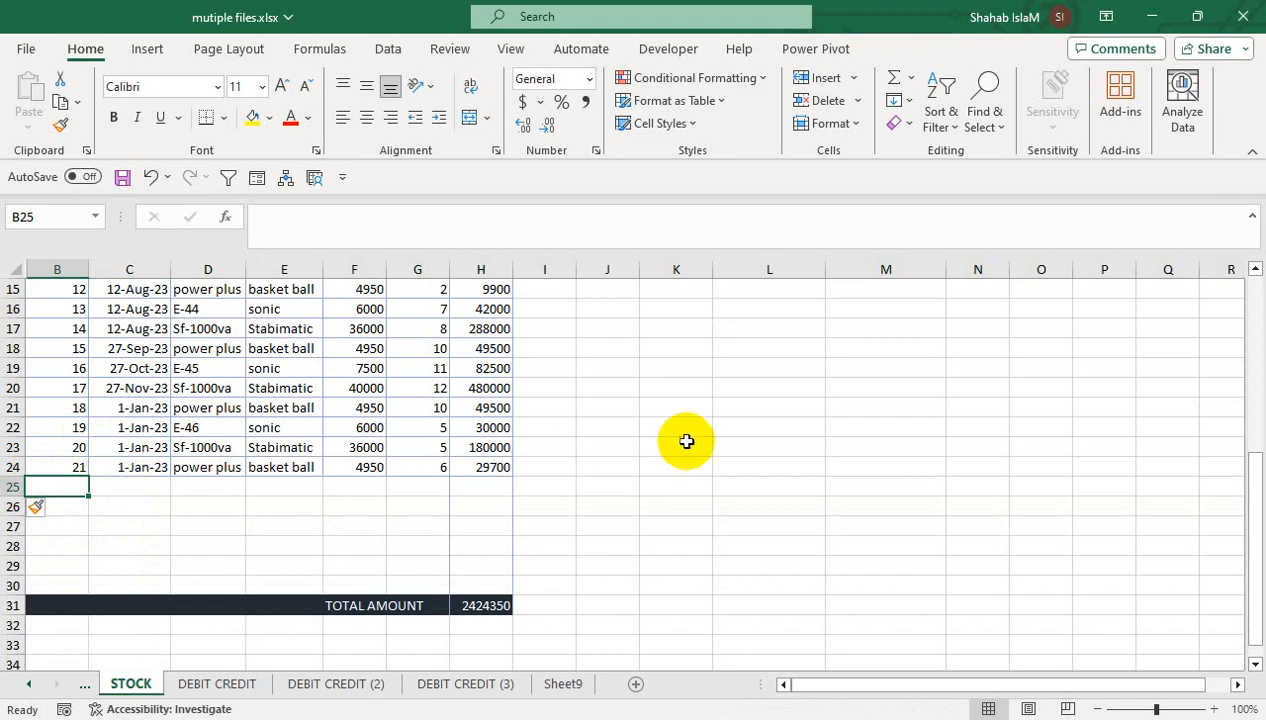
# Step: Examine the ranges used by the most recent date formula in L6 and the VLOOKUP formula in M6
pyautogui.moveTo(687, 444); pyautogui.dragTo(718, 175)
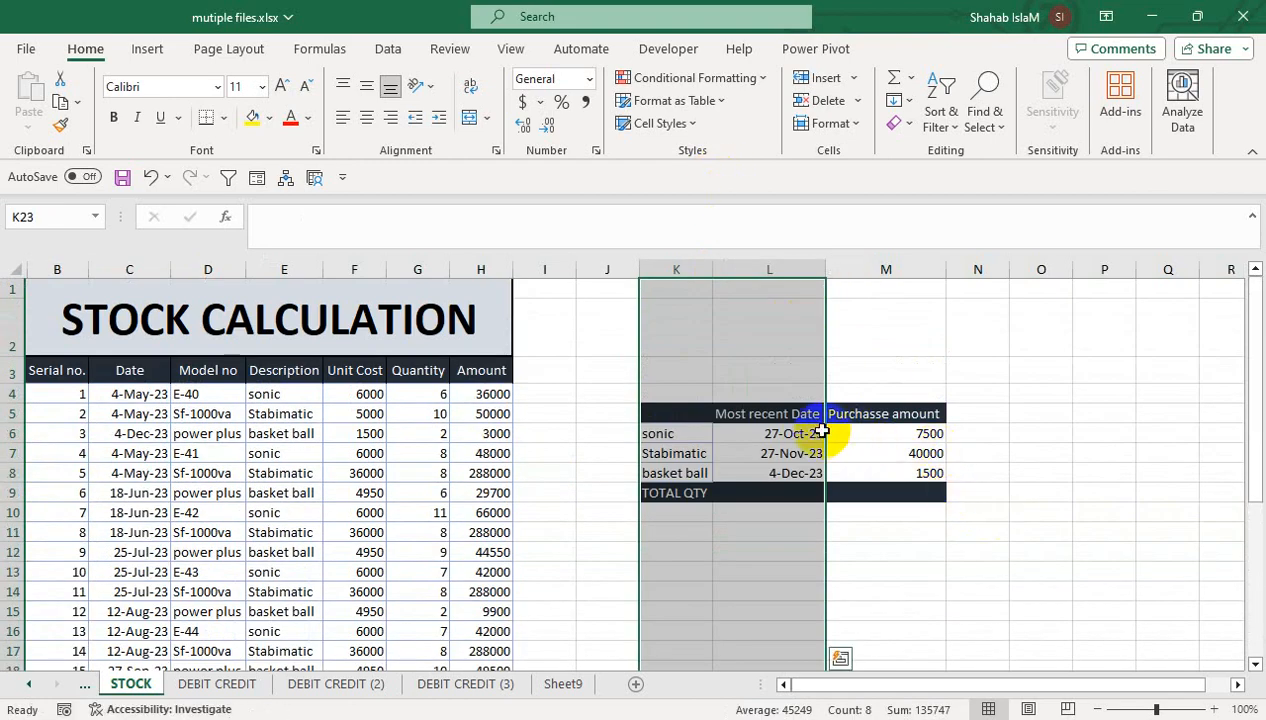
pyautogui.doubleClick(811, 433)
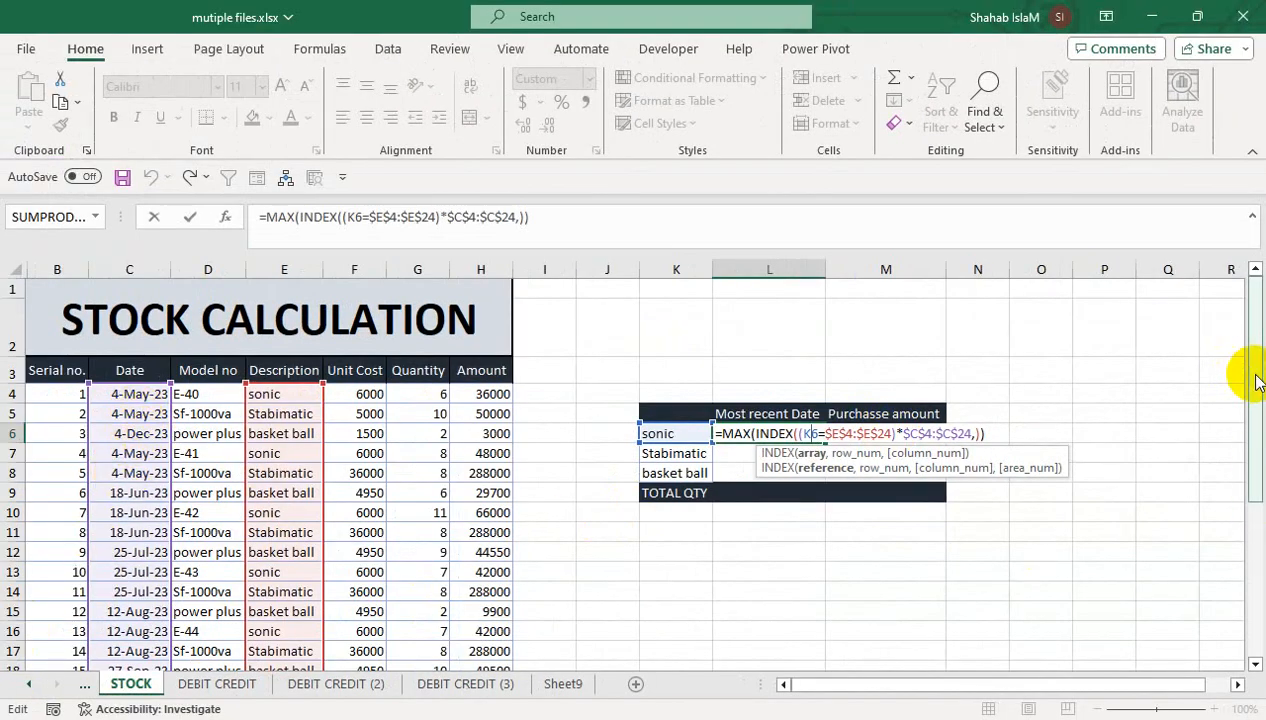
pyautogui.scroll(-1, 1258, 383)
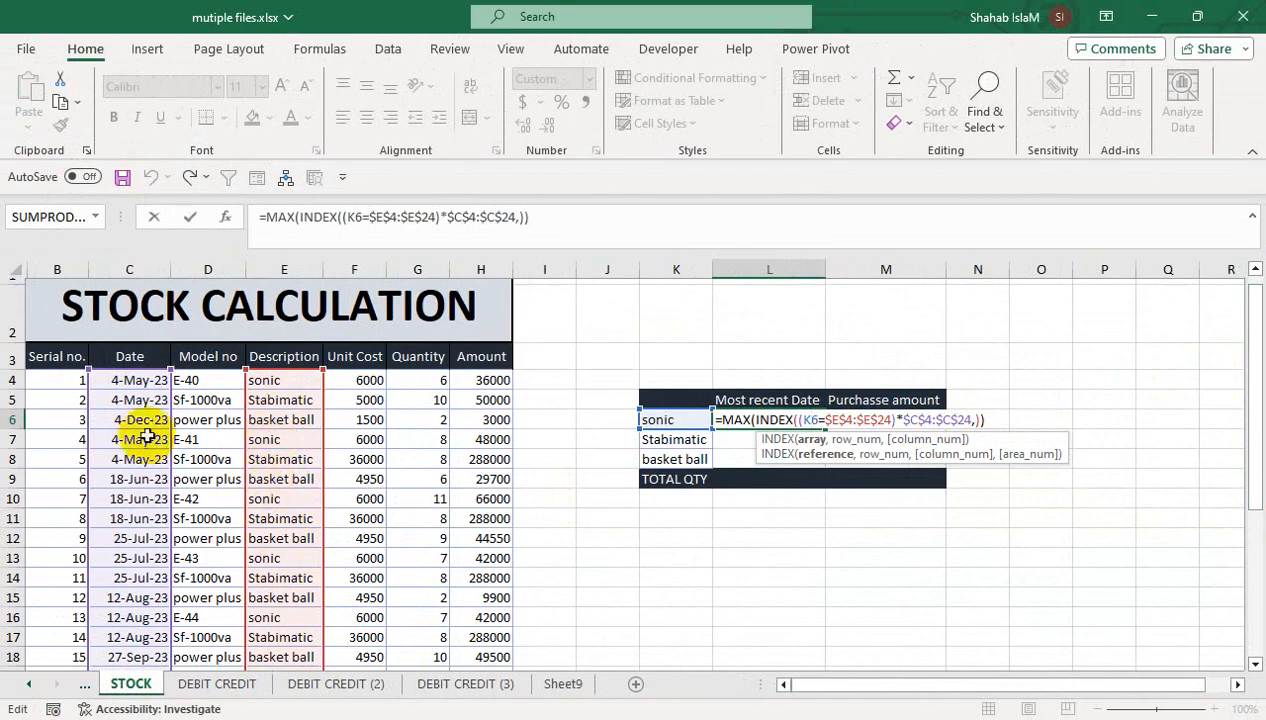
pyautogui.moveTo(1250, 390); pyautogui.dragTo(1250, 509)
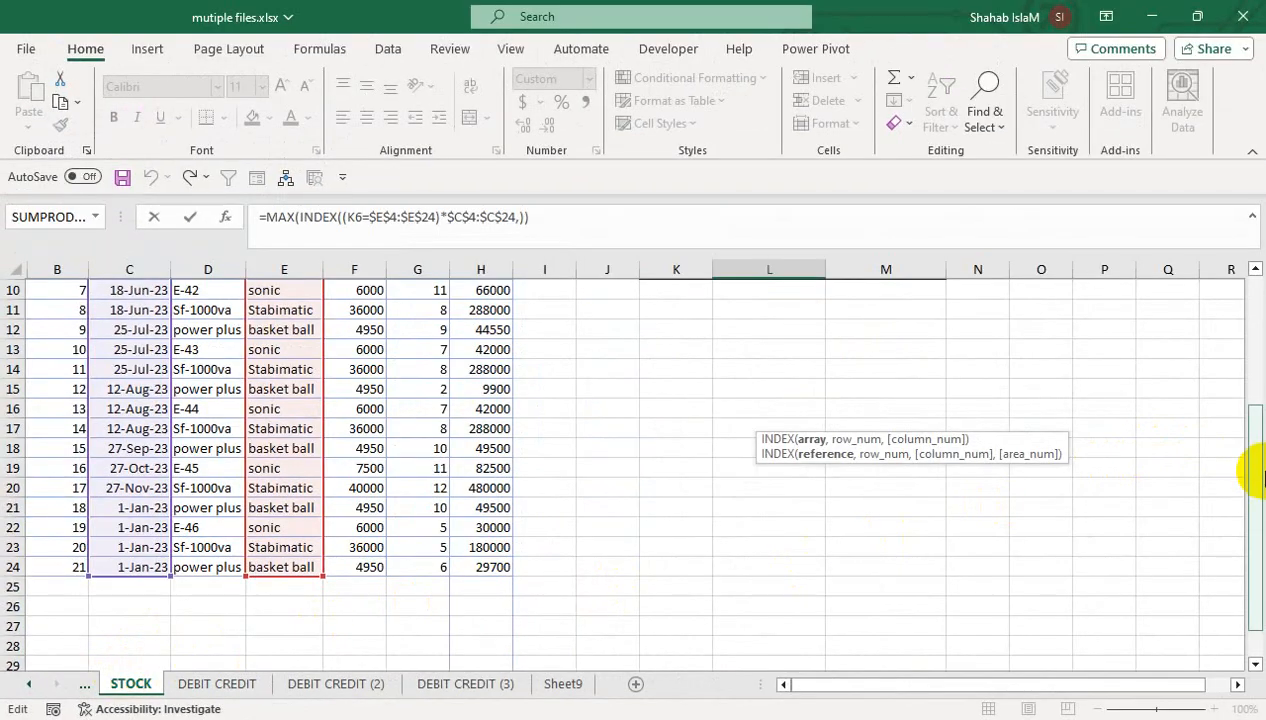
pyautogui.moveTo(1252, 494); pyautogui.dragTo(1260, 285)
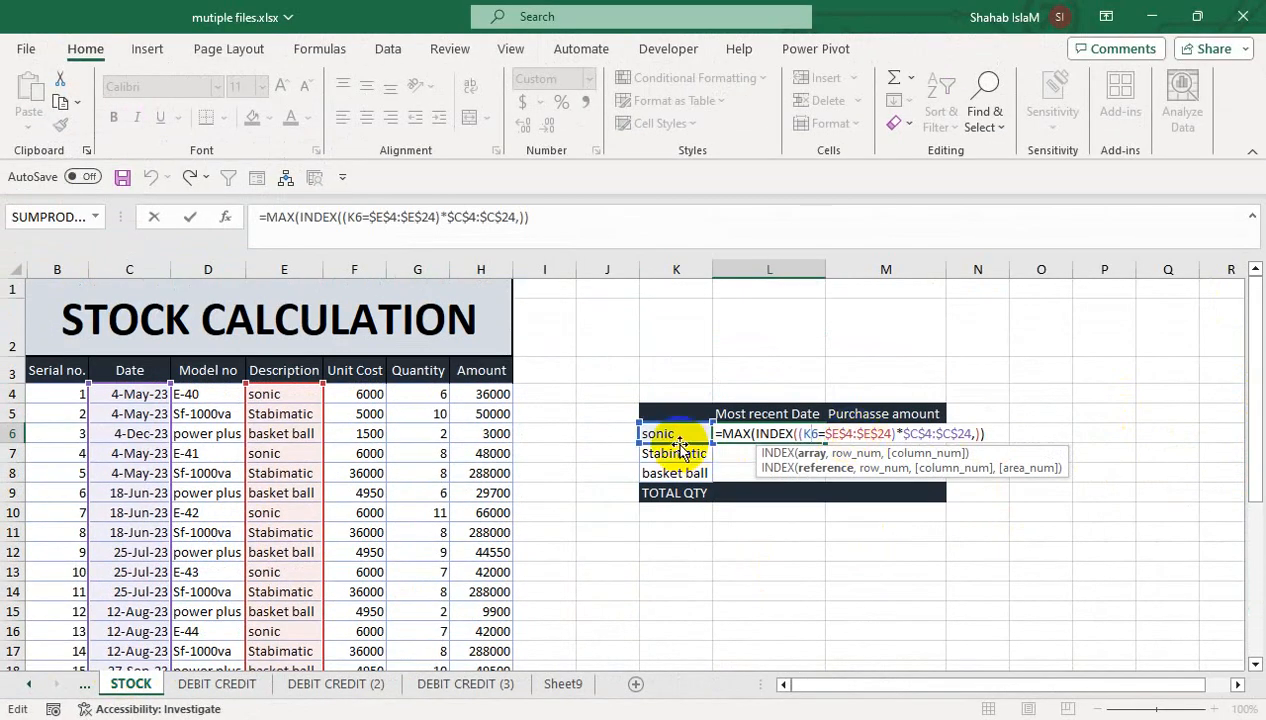
pyautogui.press('Return')
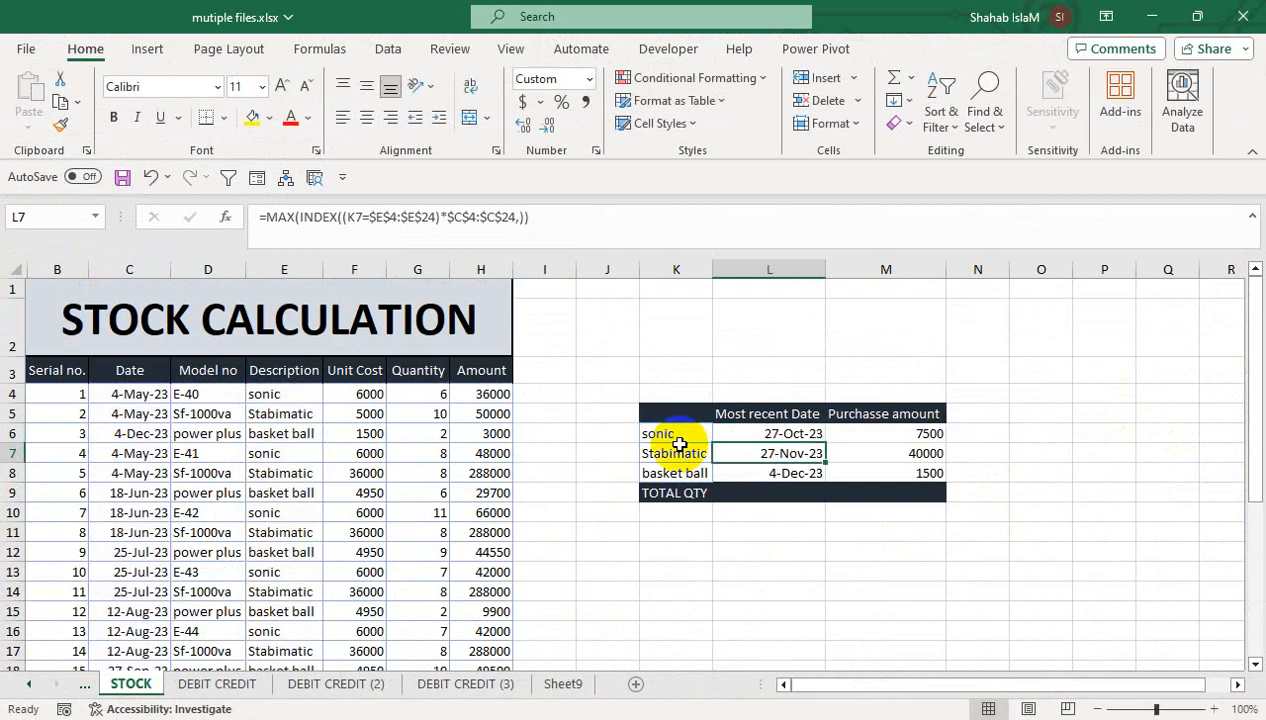
pyautogui.doubleClick(865, 428)
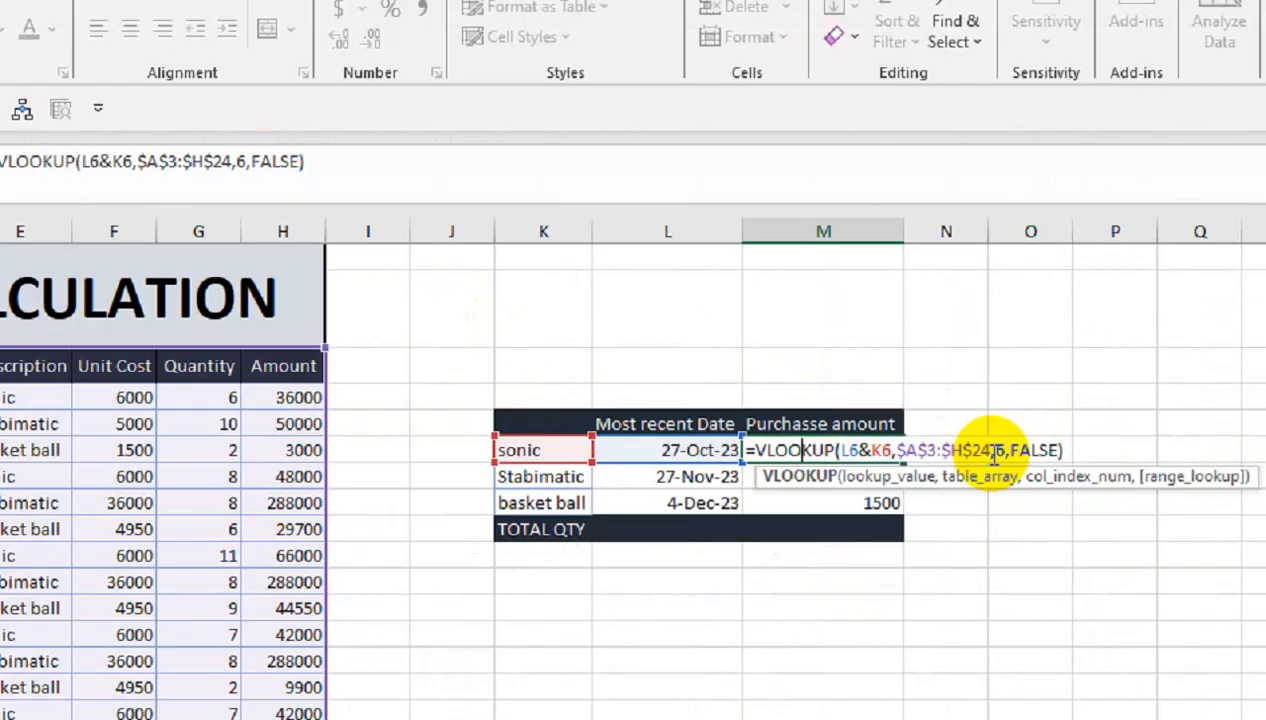
pyautogui.press('Return')
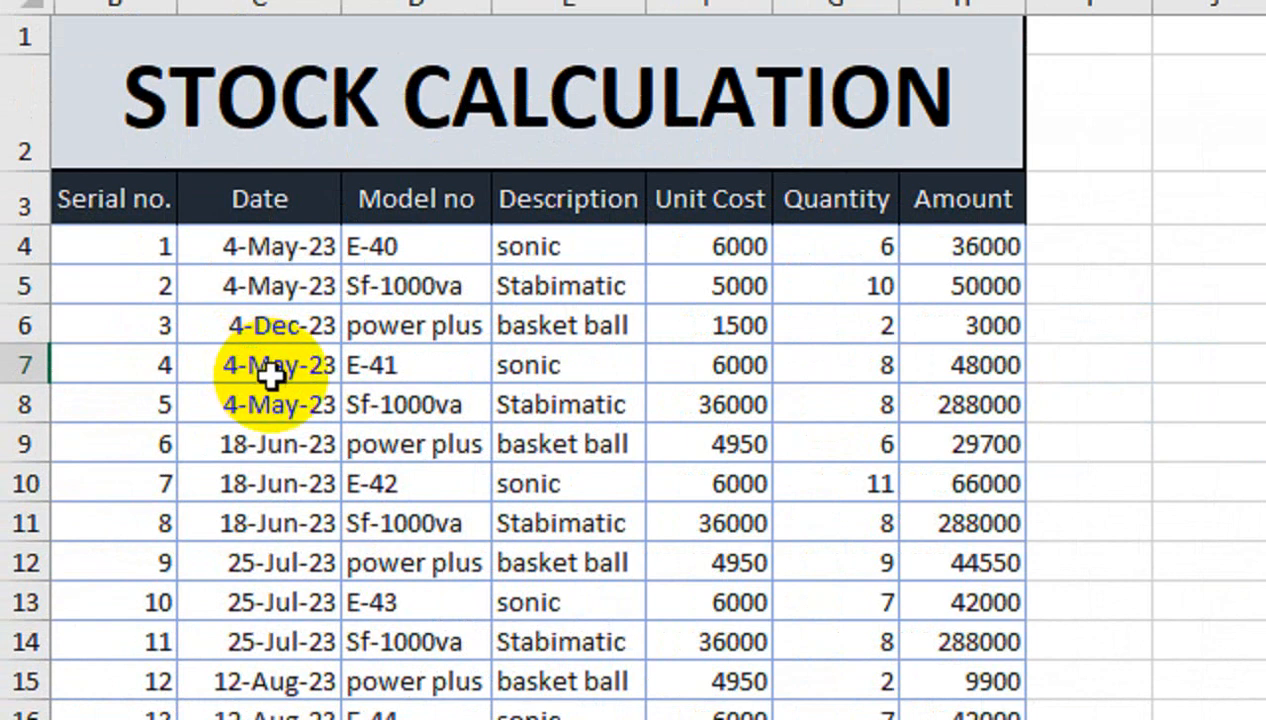
# Step: Change the year of the Stabimatic purchase date in C8 to 2024
pyautogui.click(141, 476)
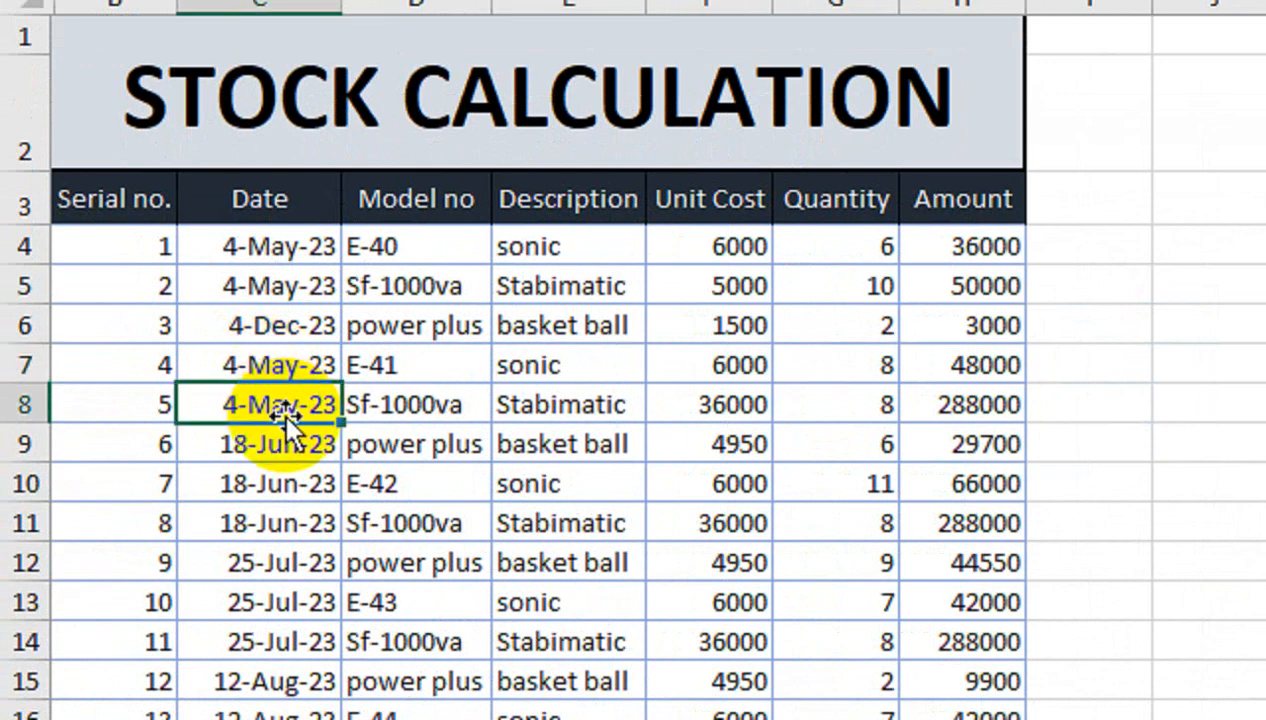
pyautogui.doubleClick(286, 406)
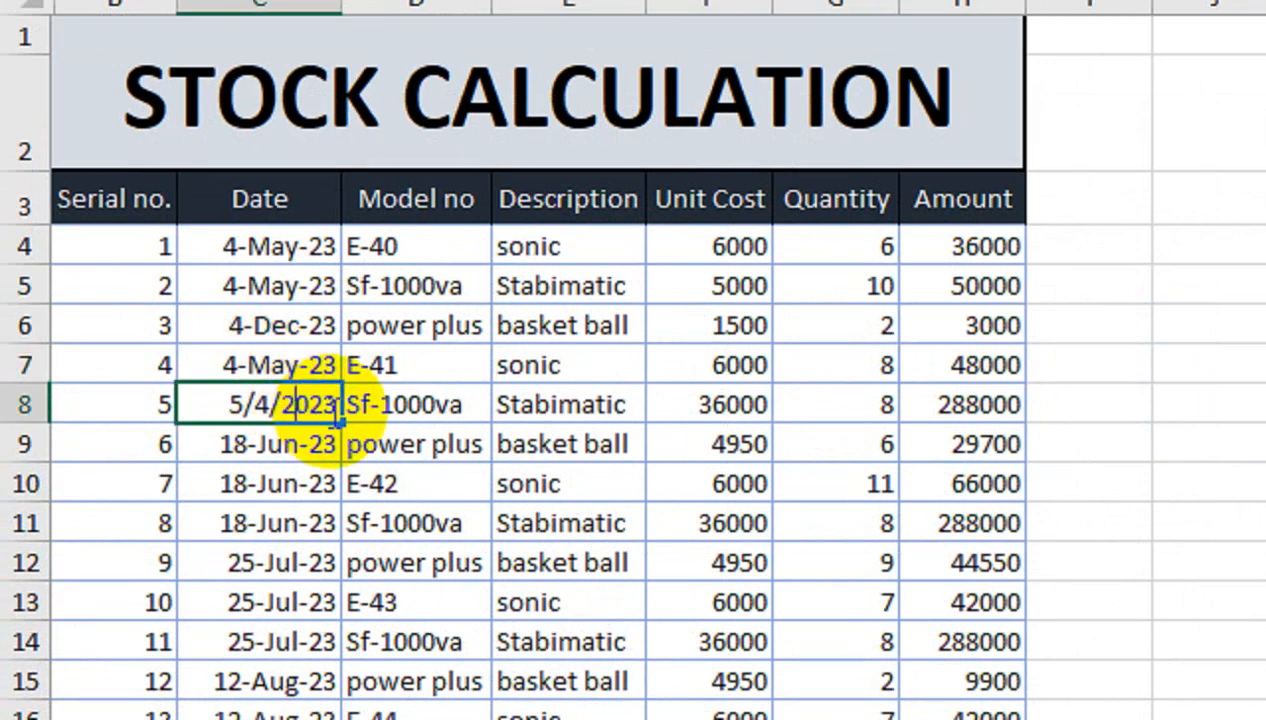
pyautogui.moveTo(339, 412); pyautogui.dragTo(323, 411)
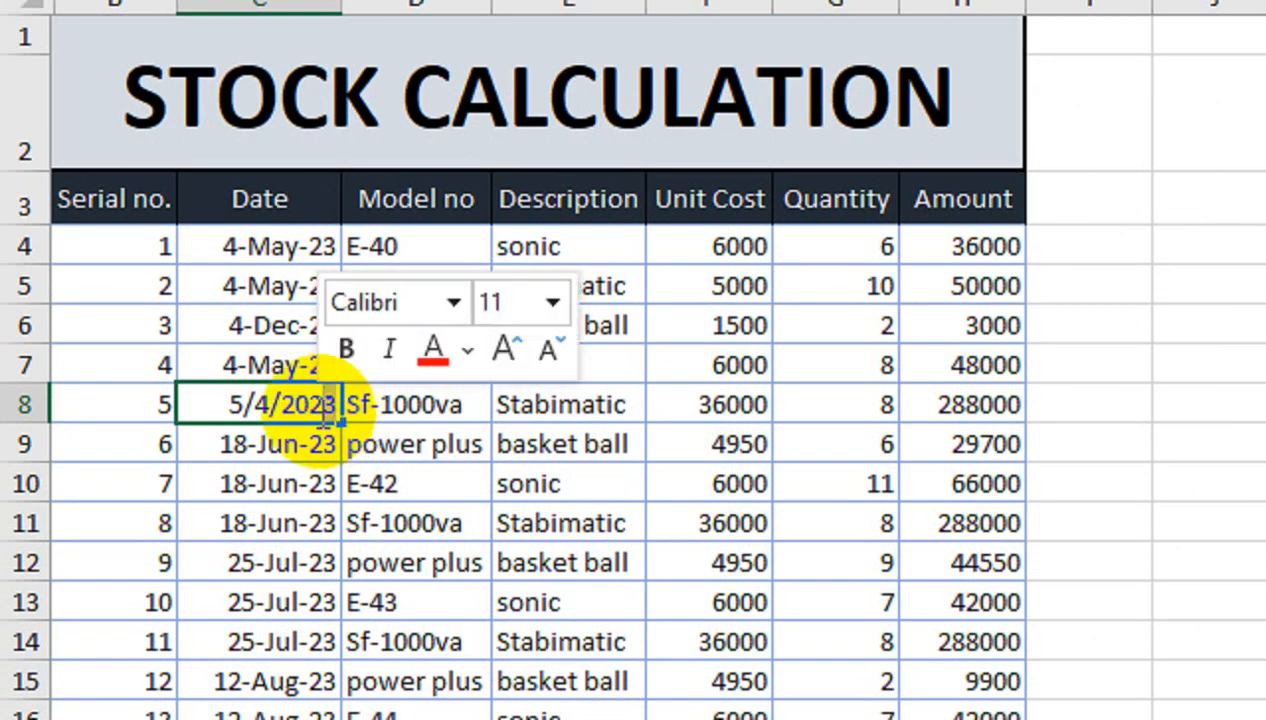
pyautogui.write('4')
pyautogui.press('Return')
# Step: Set the Stabimatic unit cost in F8 to 45000 and check that product's most recent date and purchase amount in the summary
pyautogui.click(712, 410)
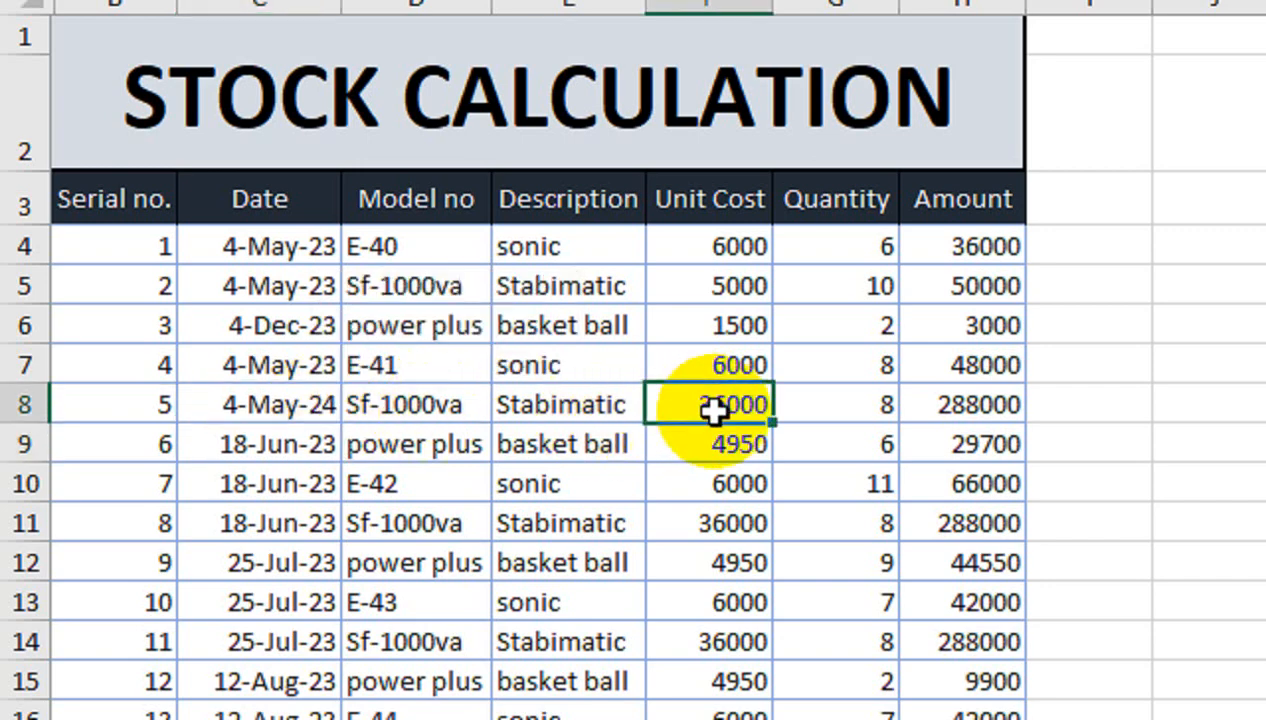
pyautogui.write('45000')
pyautogui.press('Return')
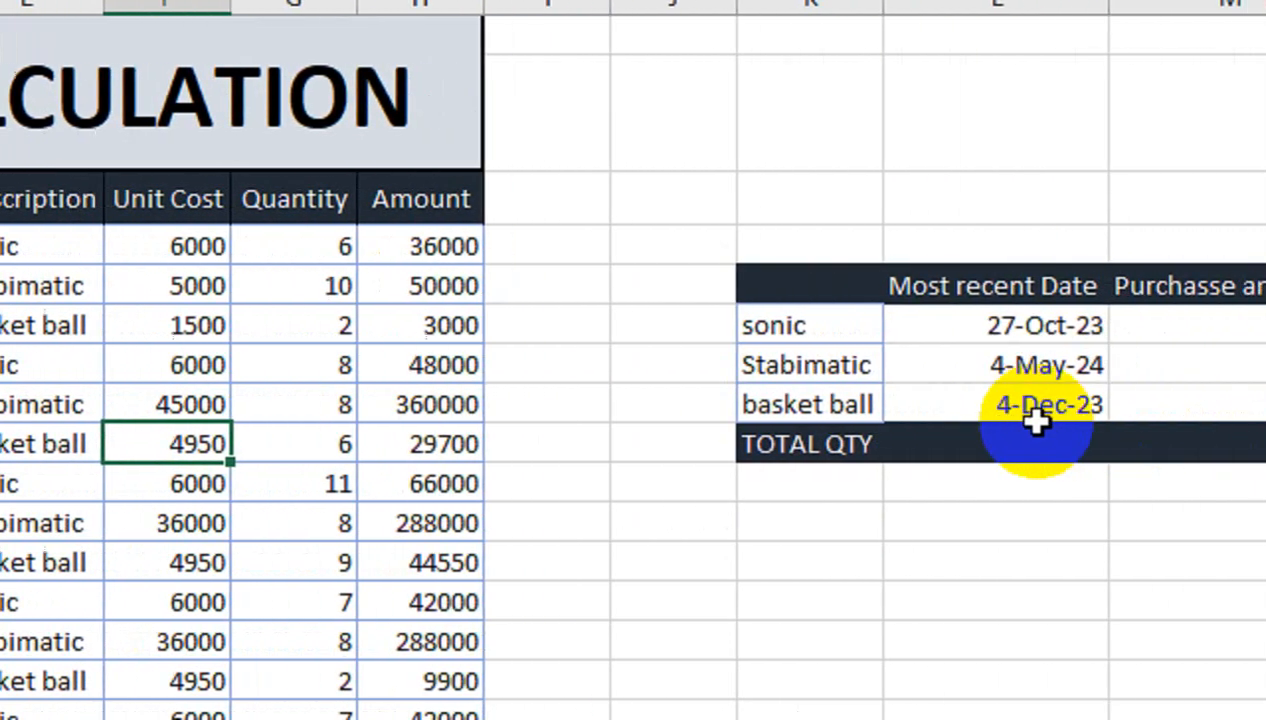
pyautogui.click(1060, 365)
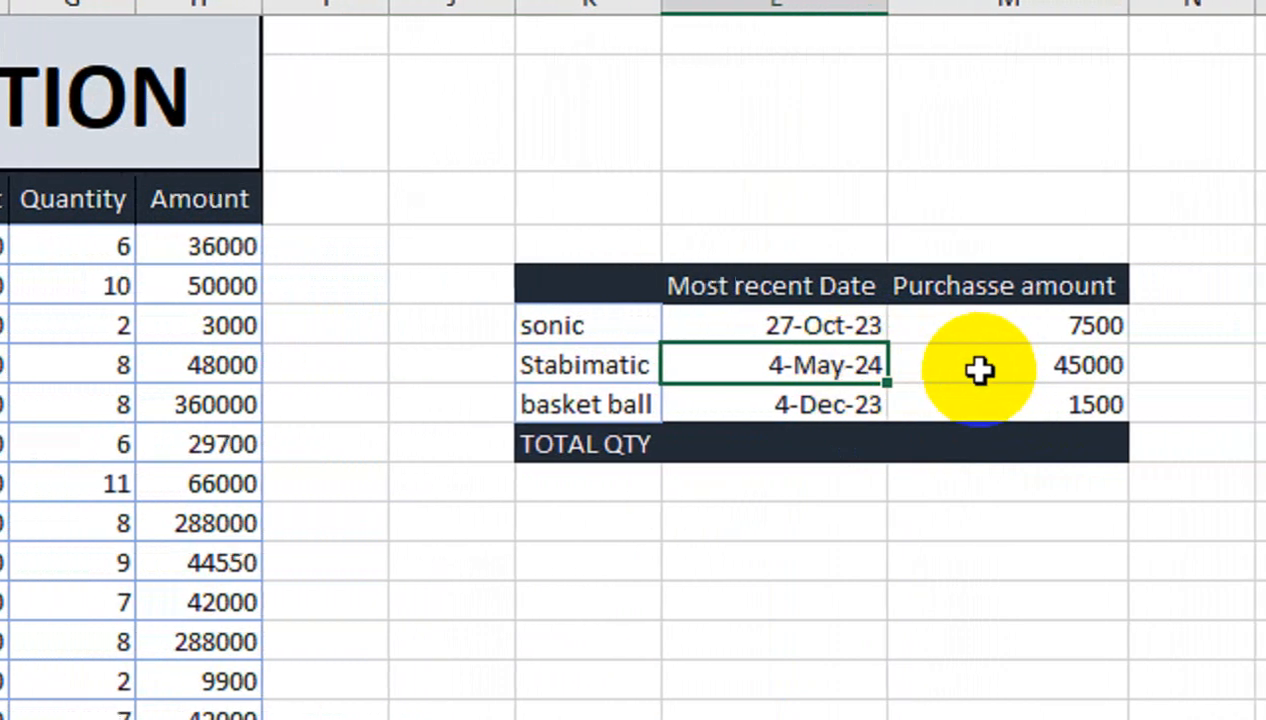
pyautogui.click(950, 368)
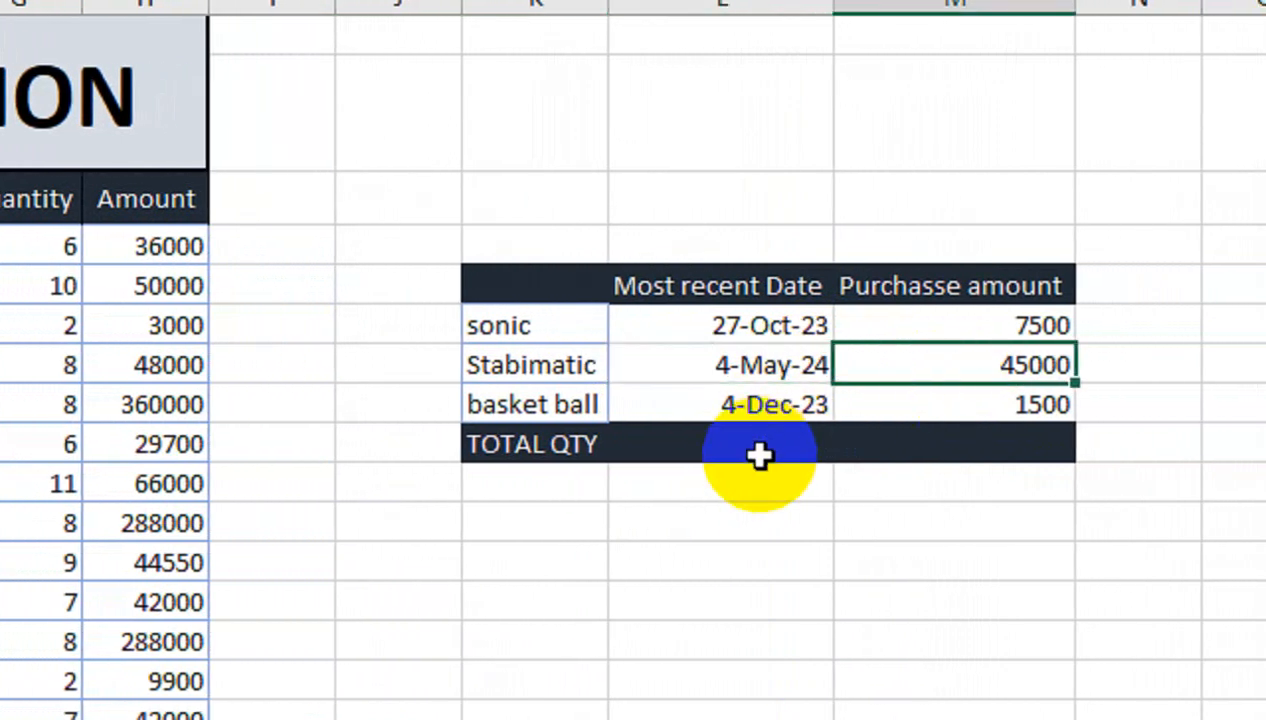